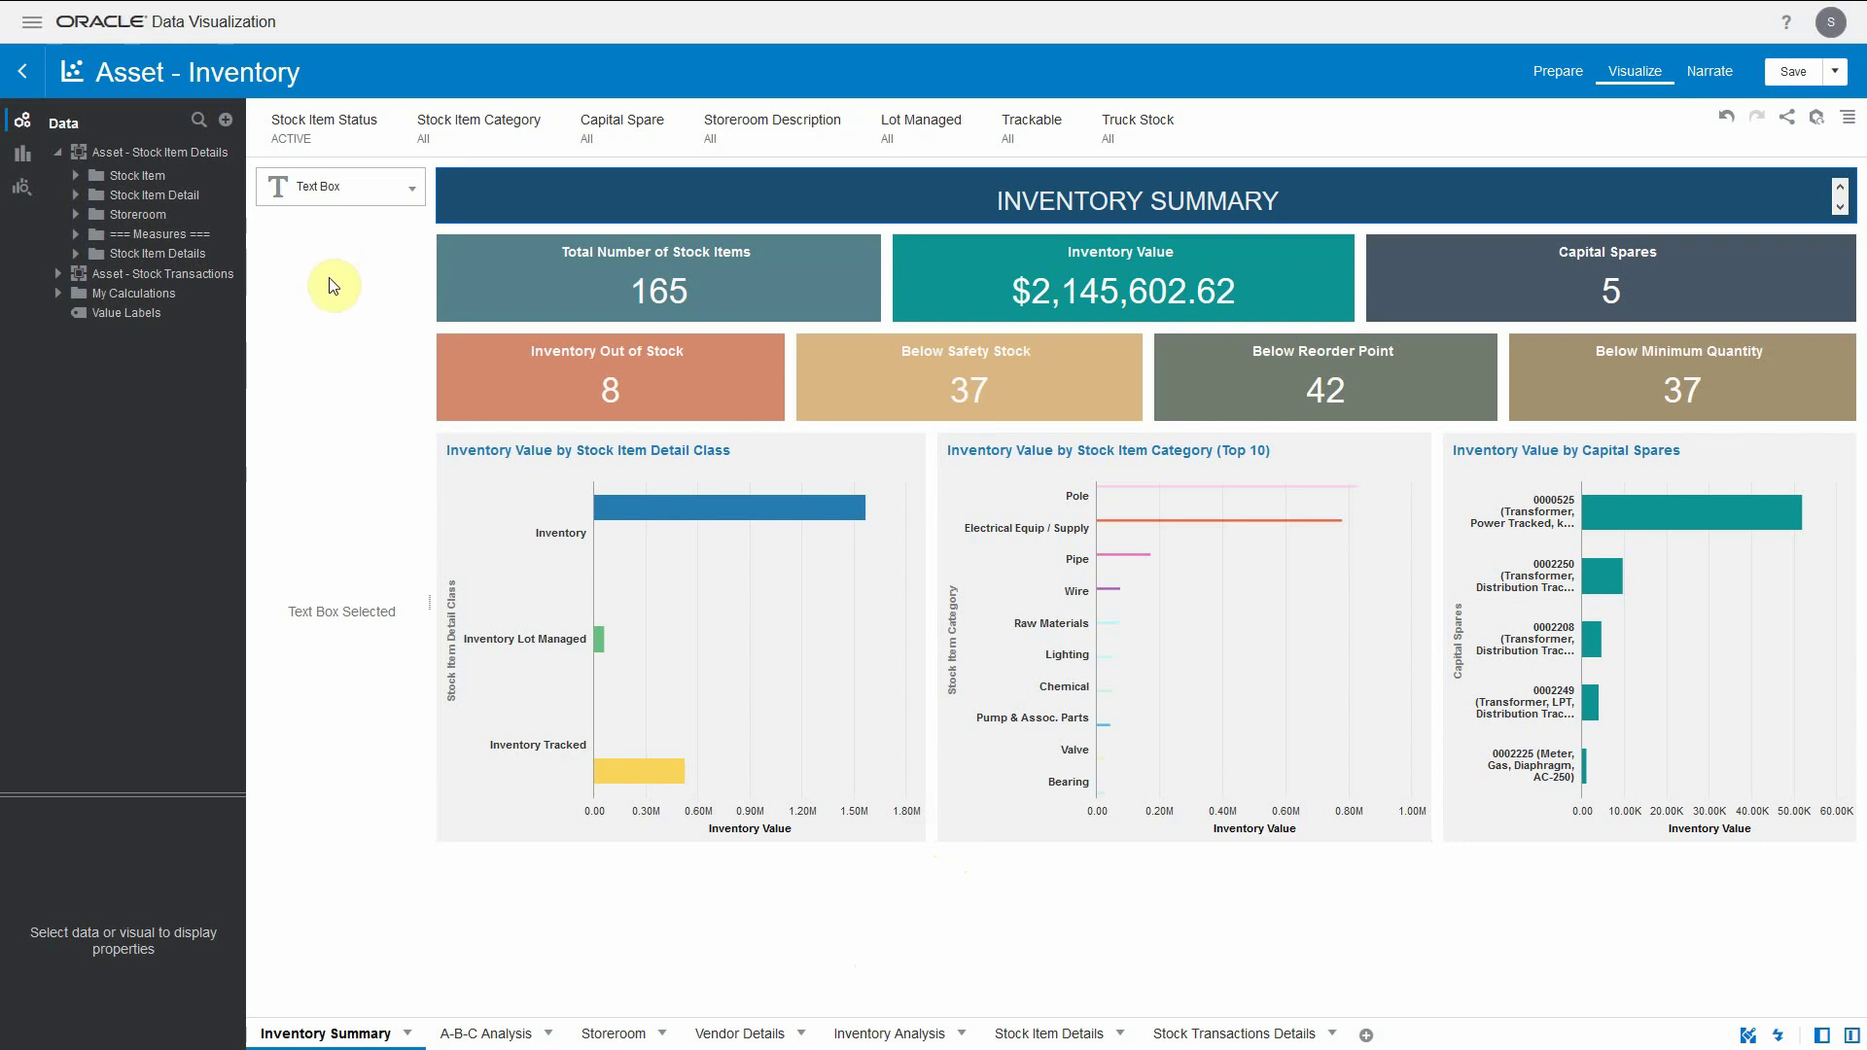
Expand Stock Item Details to list Inventory Available, On Hand and On Order, and widen the Data panel.
click(161, 154)
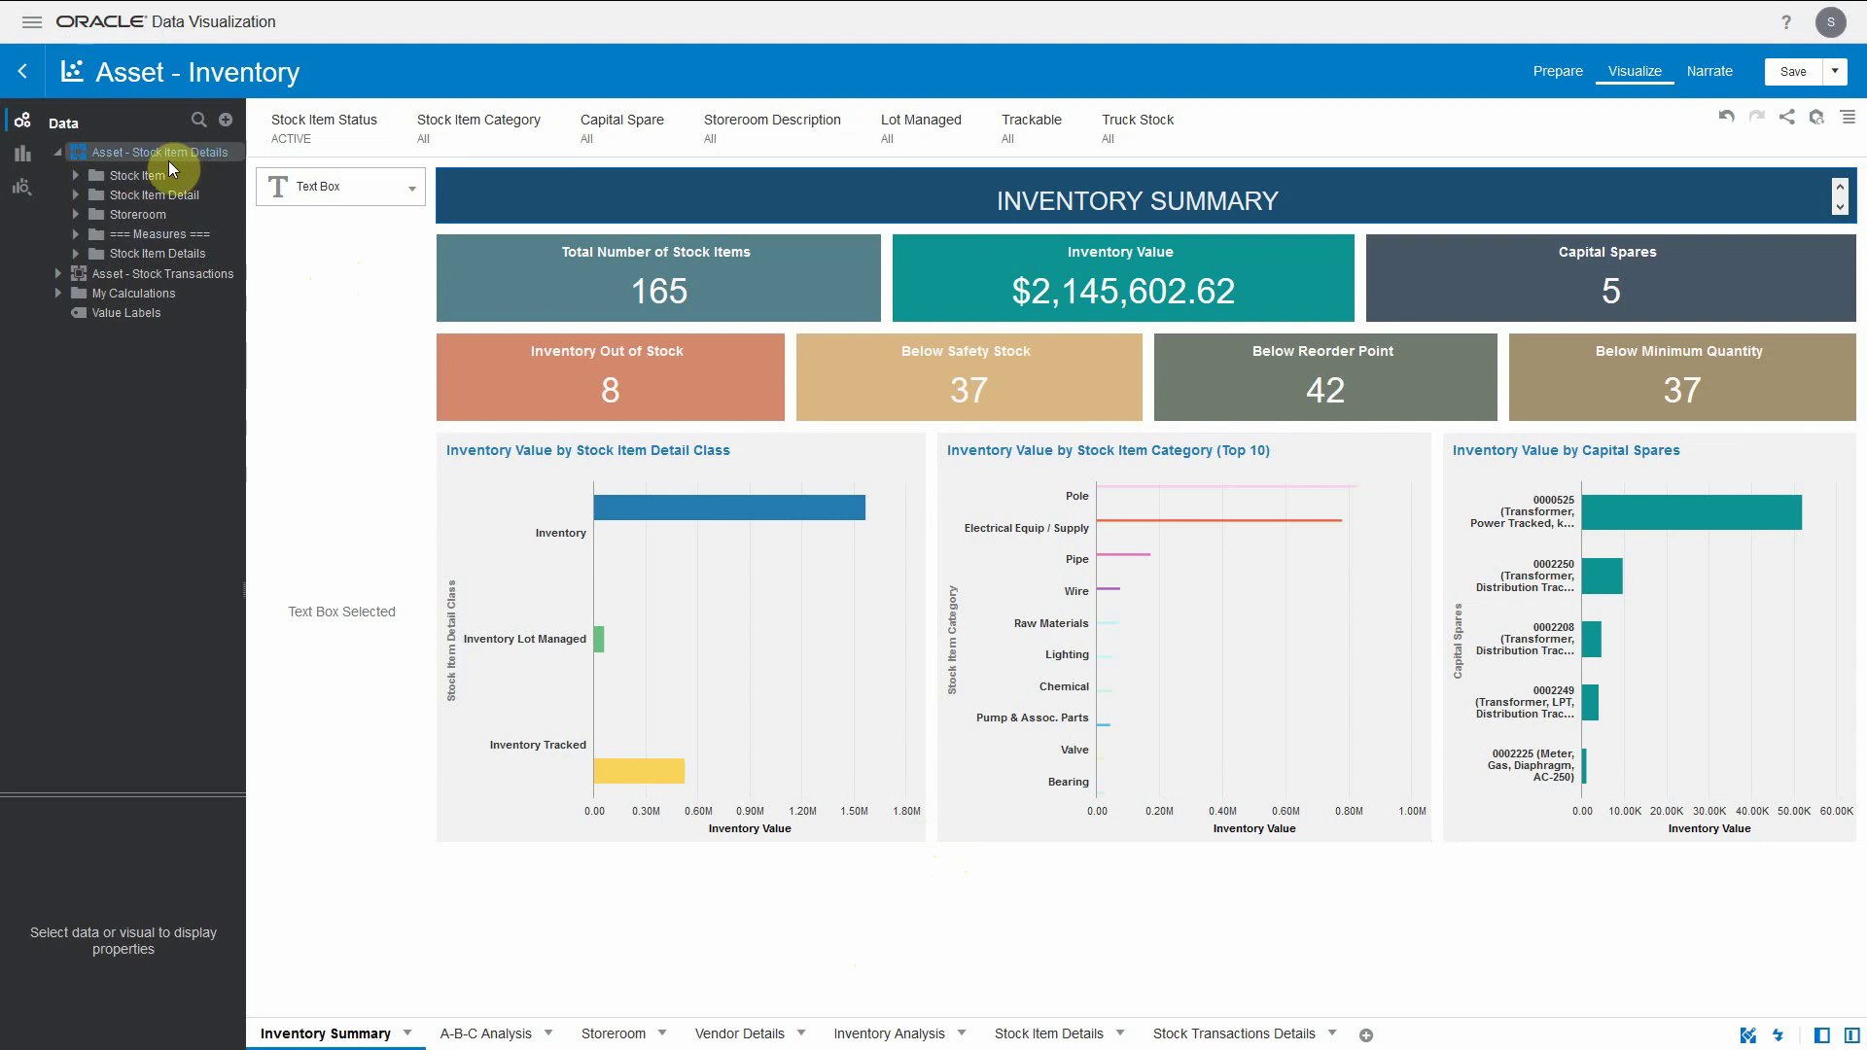
click(139, 297)
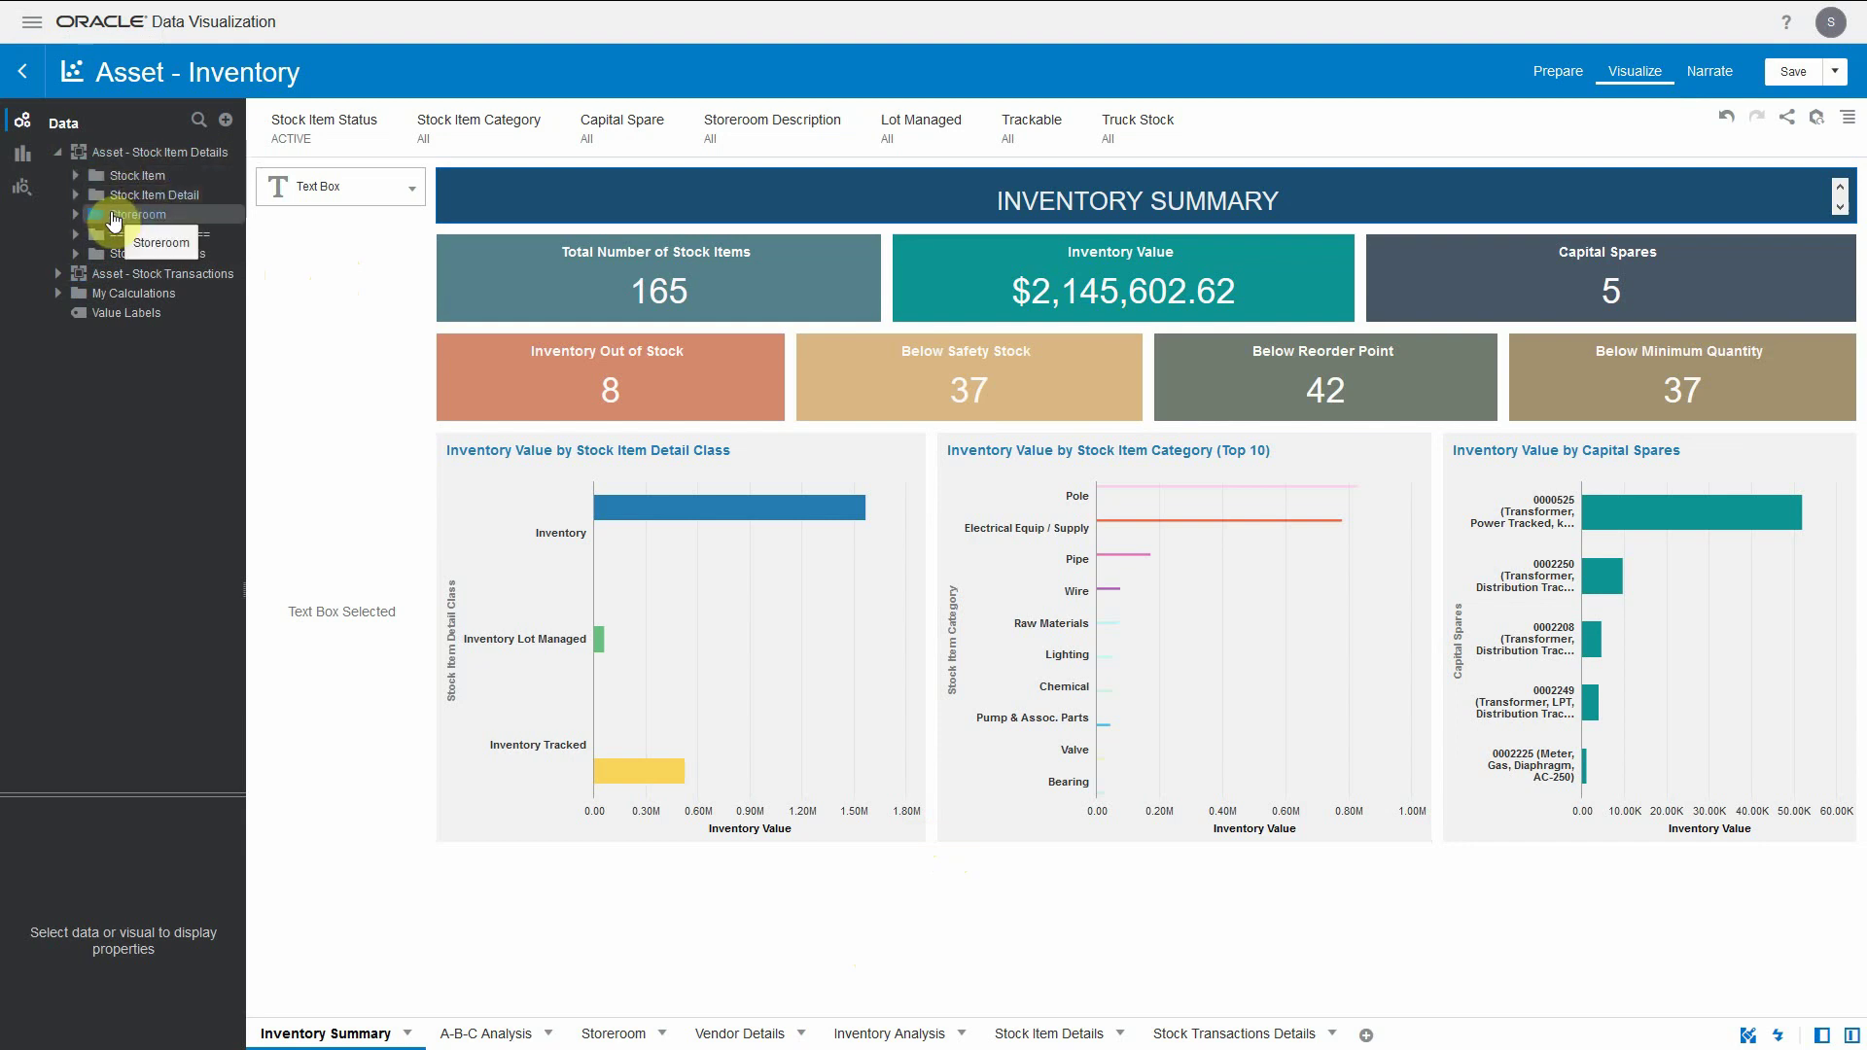
click(76, 255)
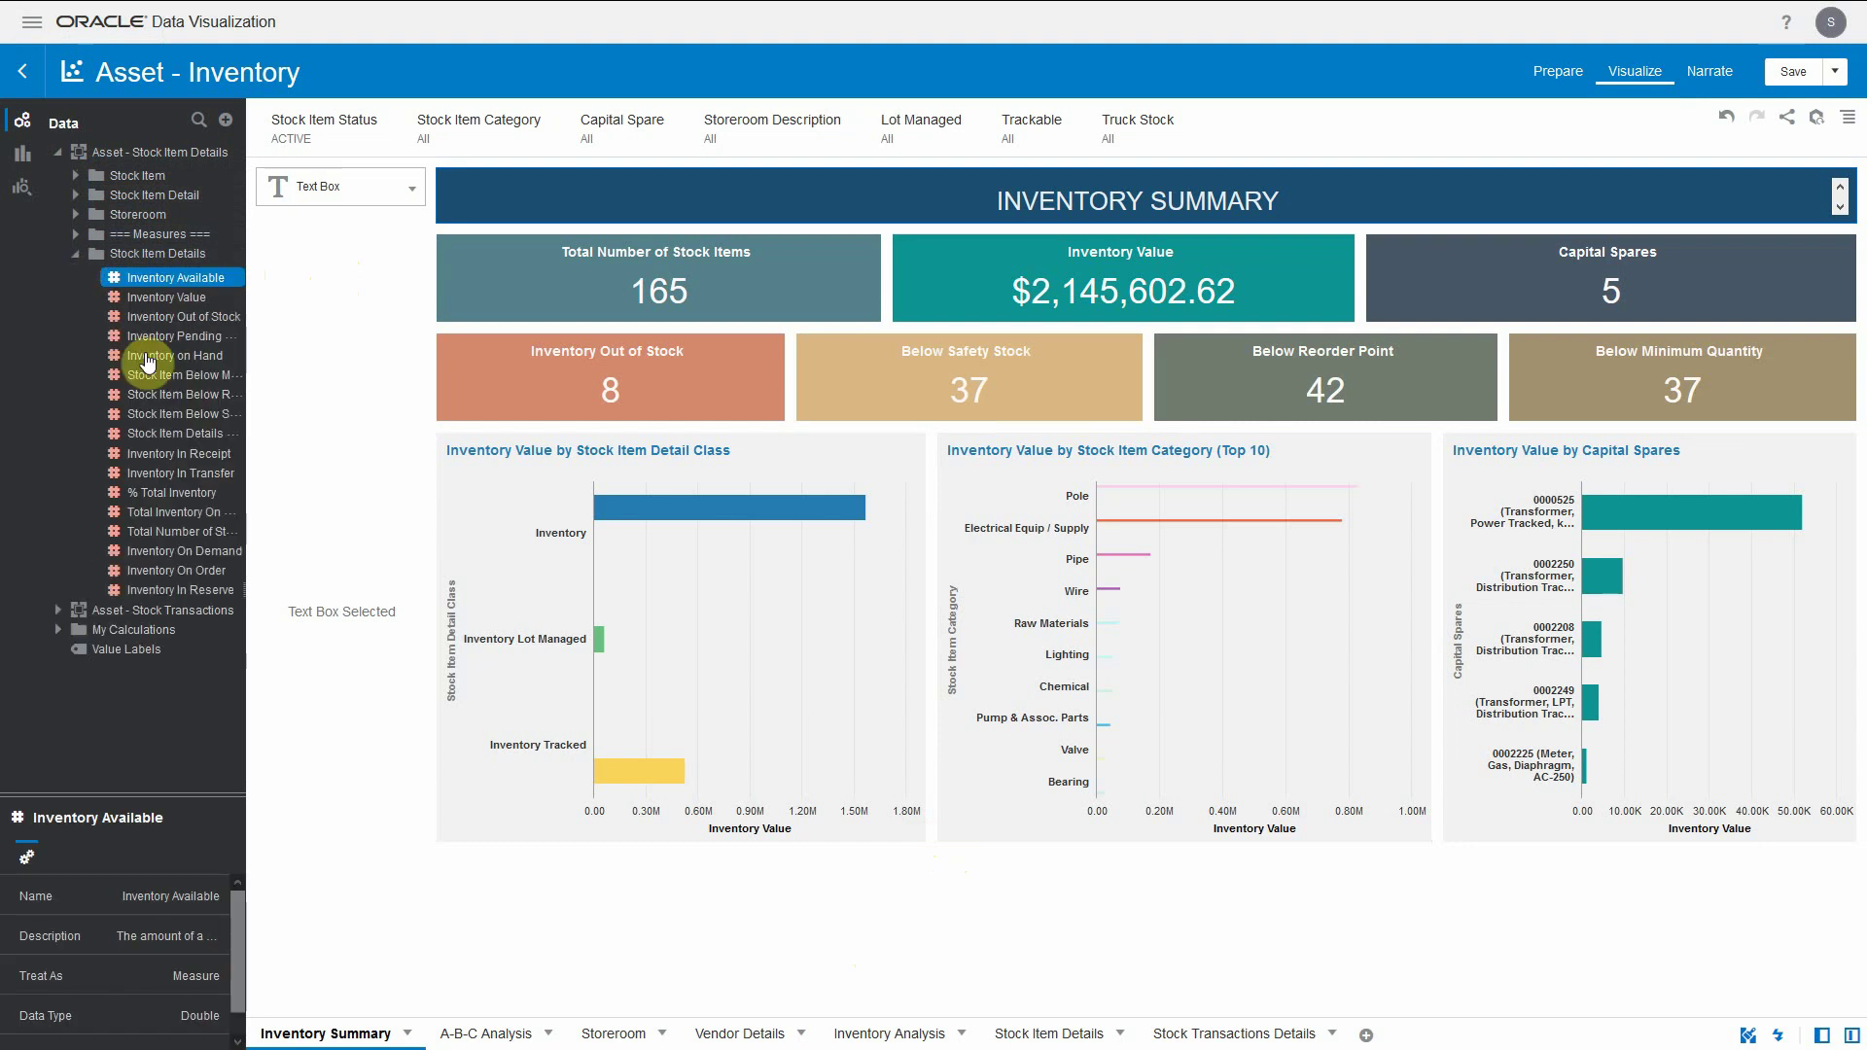
drag(248, 346, 393, 363)
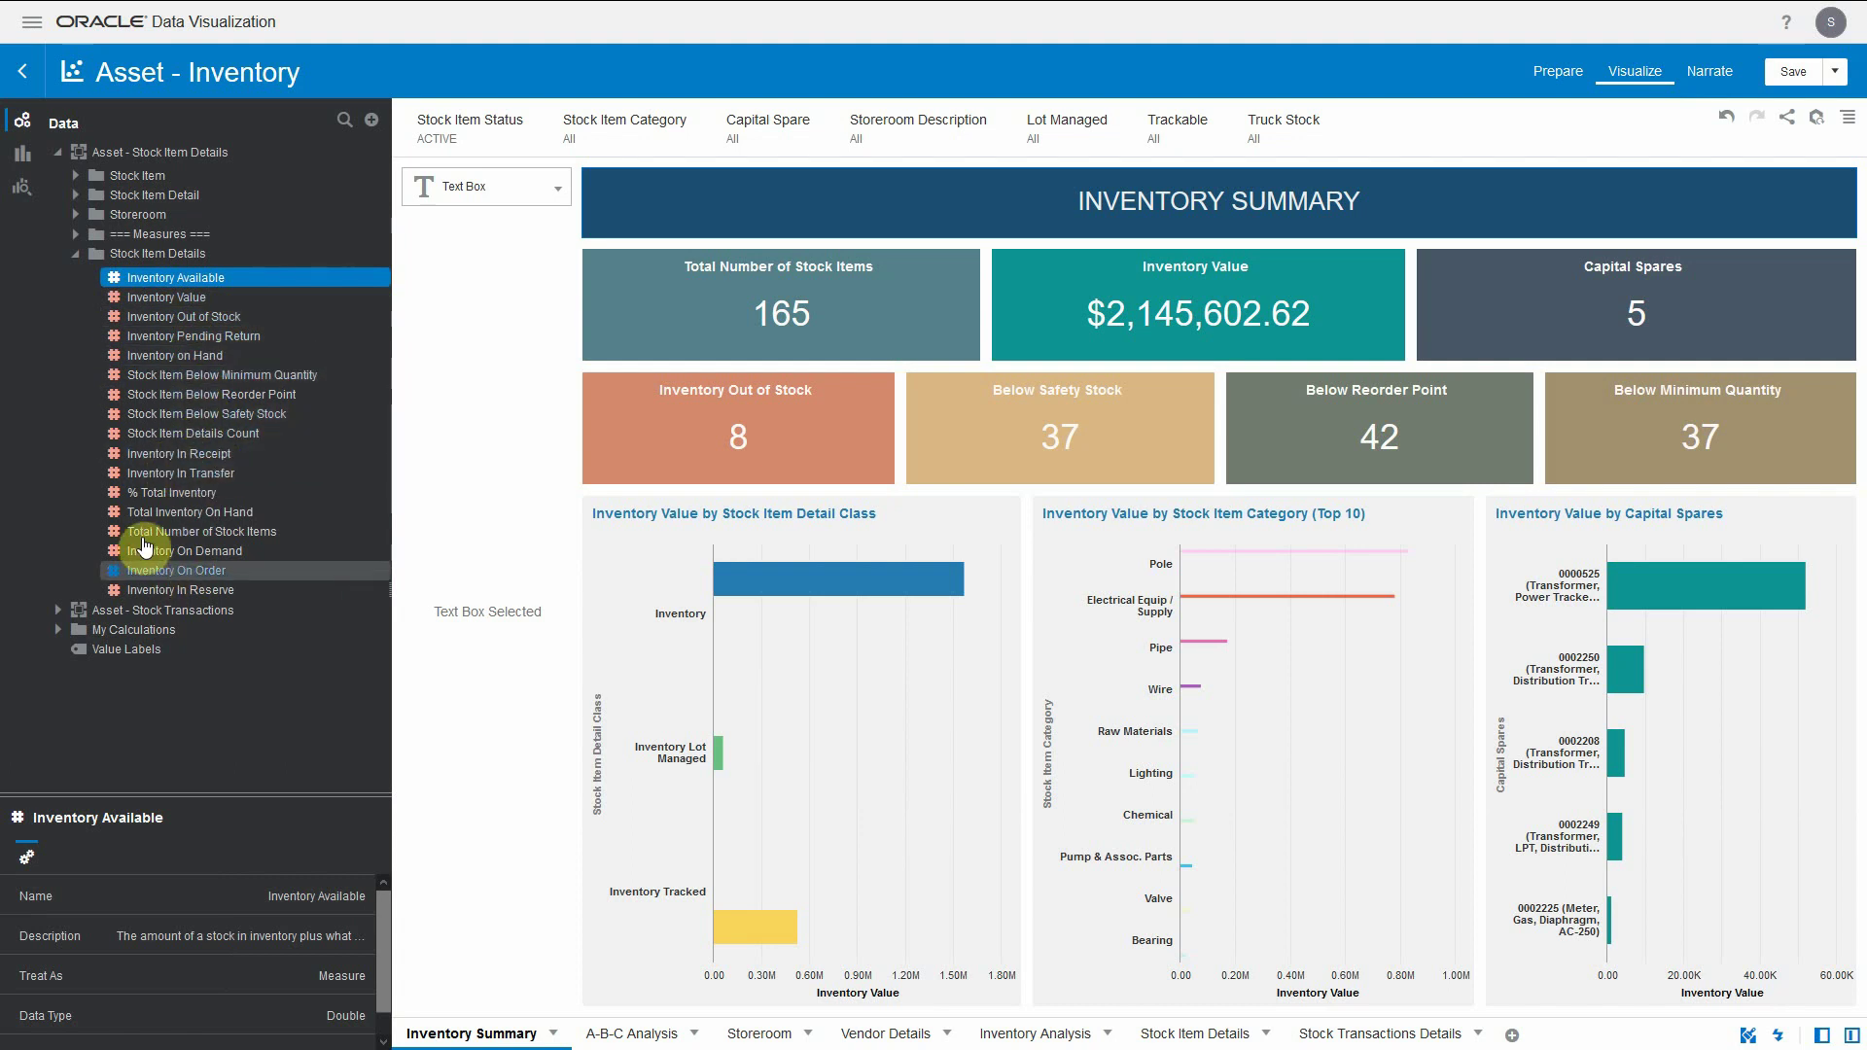
Collapse Stock Item Details and expand Asset - Stock Transactions to reveal its Stock Transactions measures.
click(77, 259)
click(61, 275)
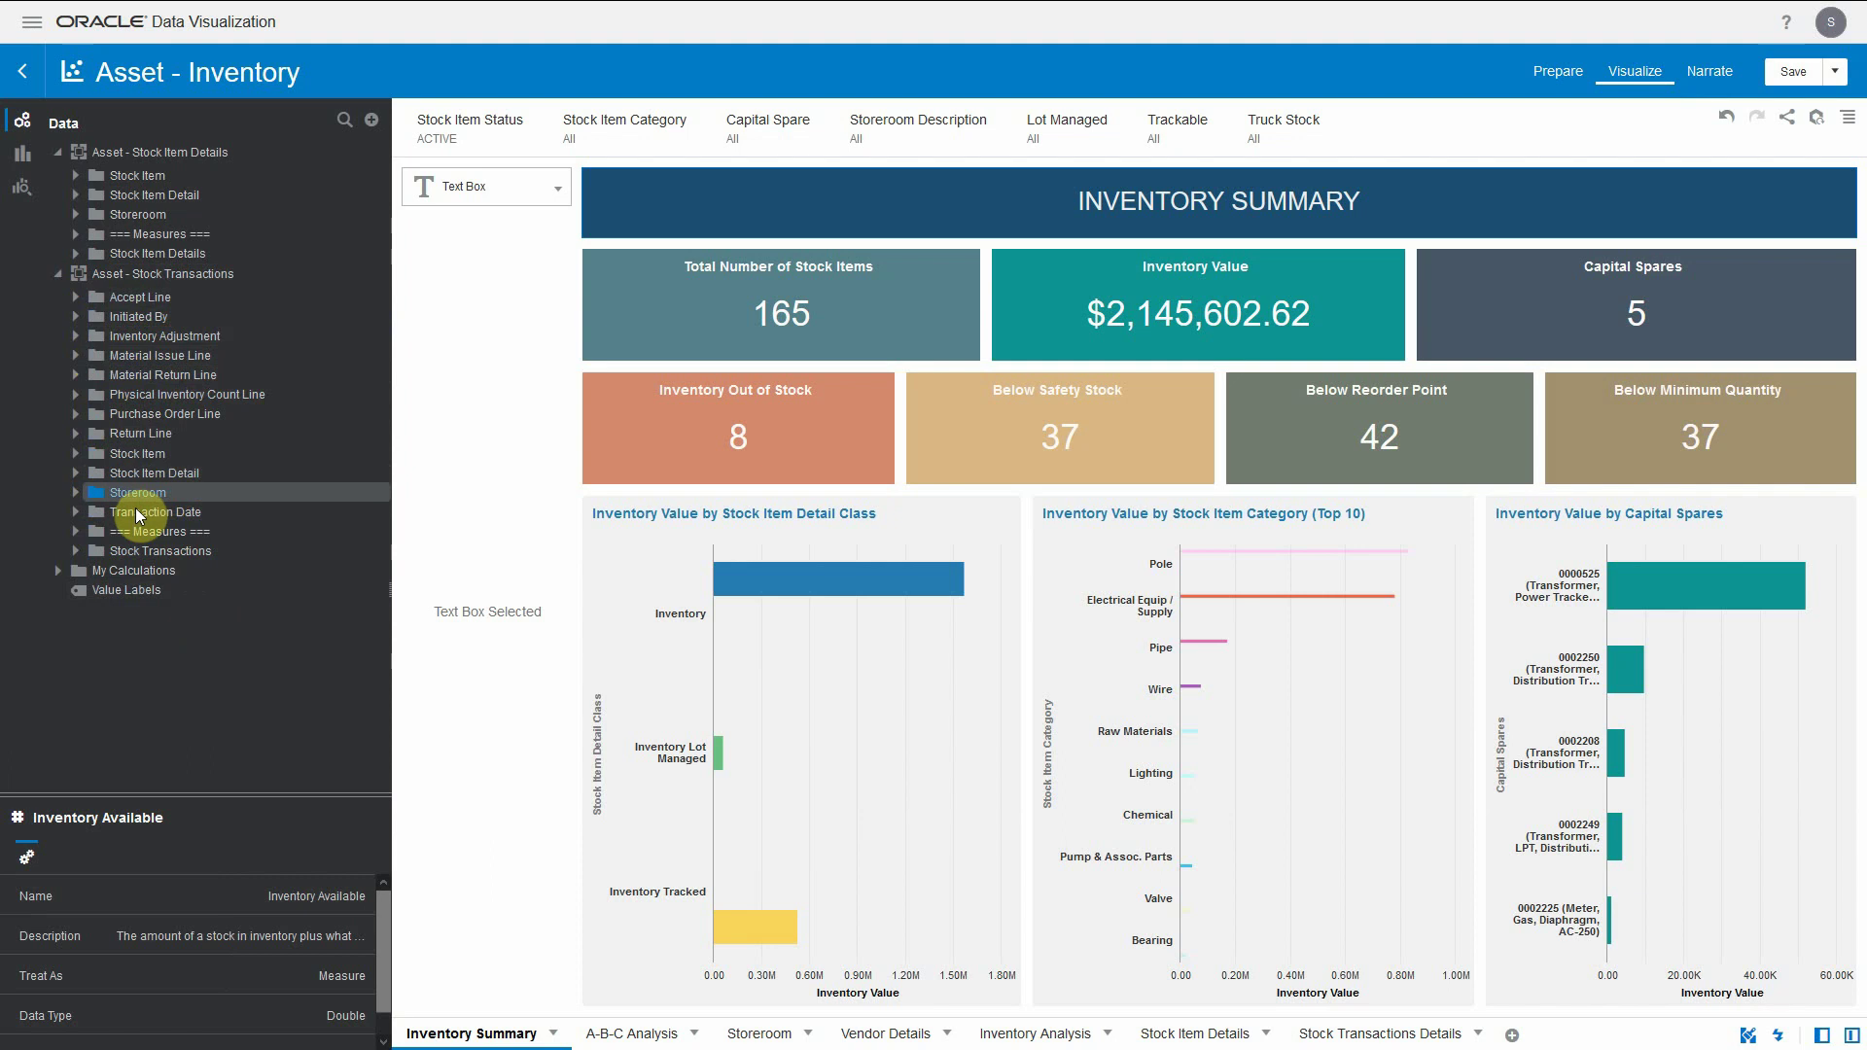
click(82, 552)
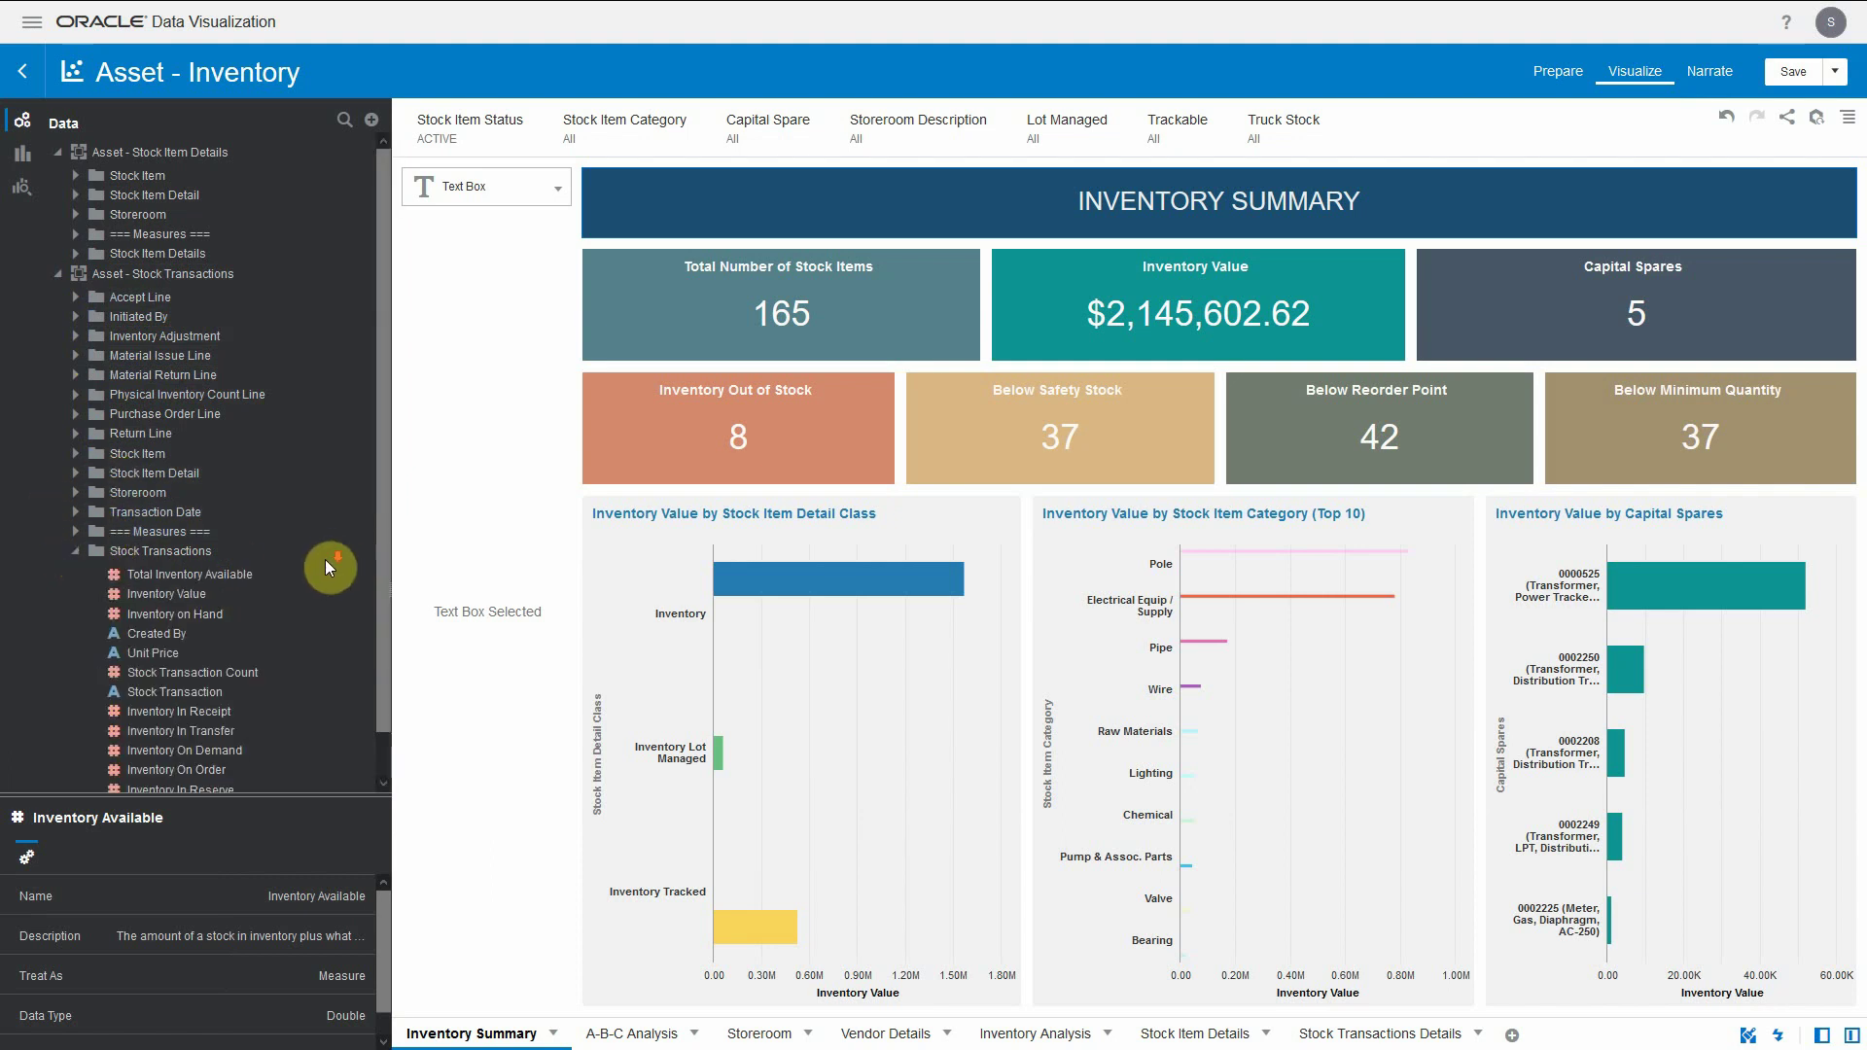
scroll(325, 560, down, 1)
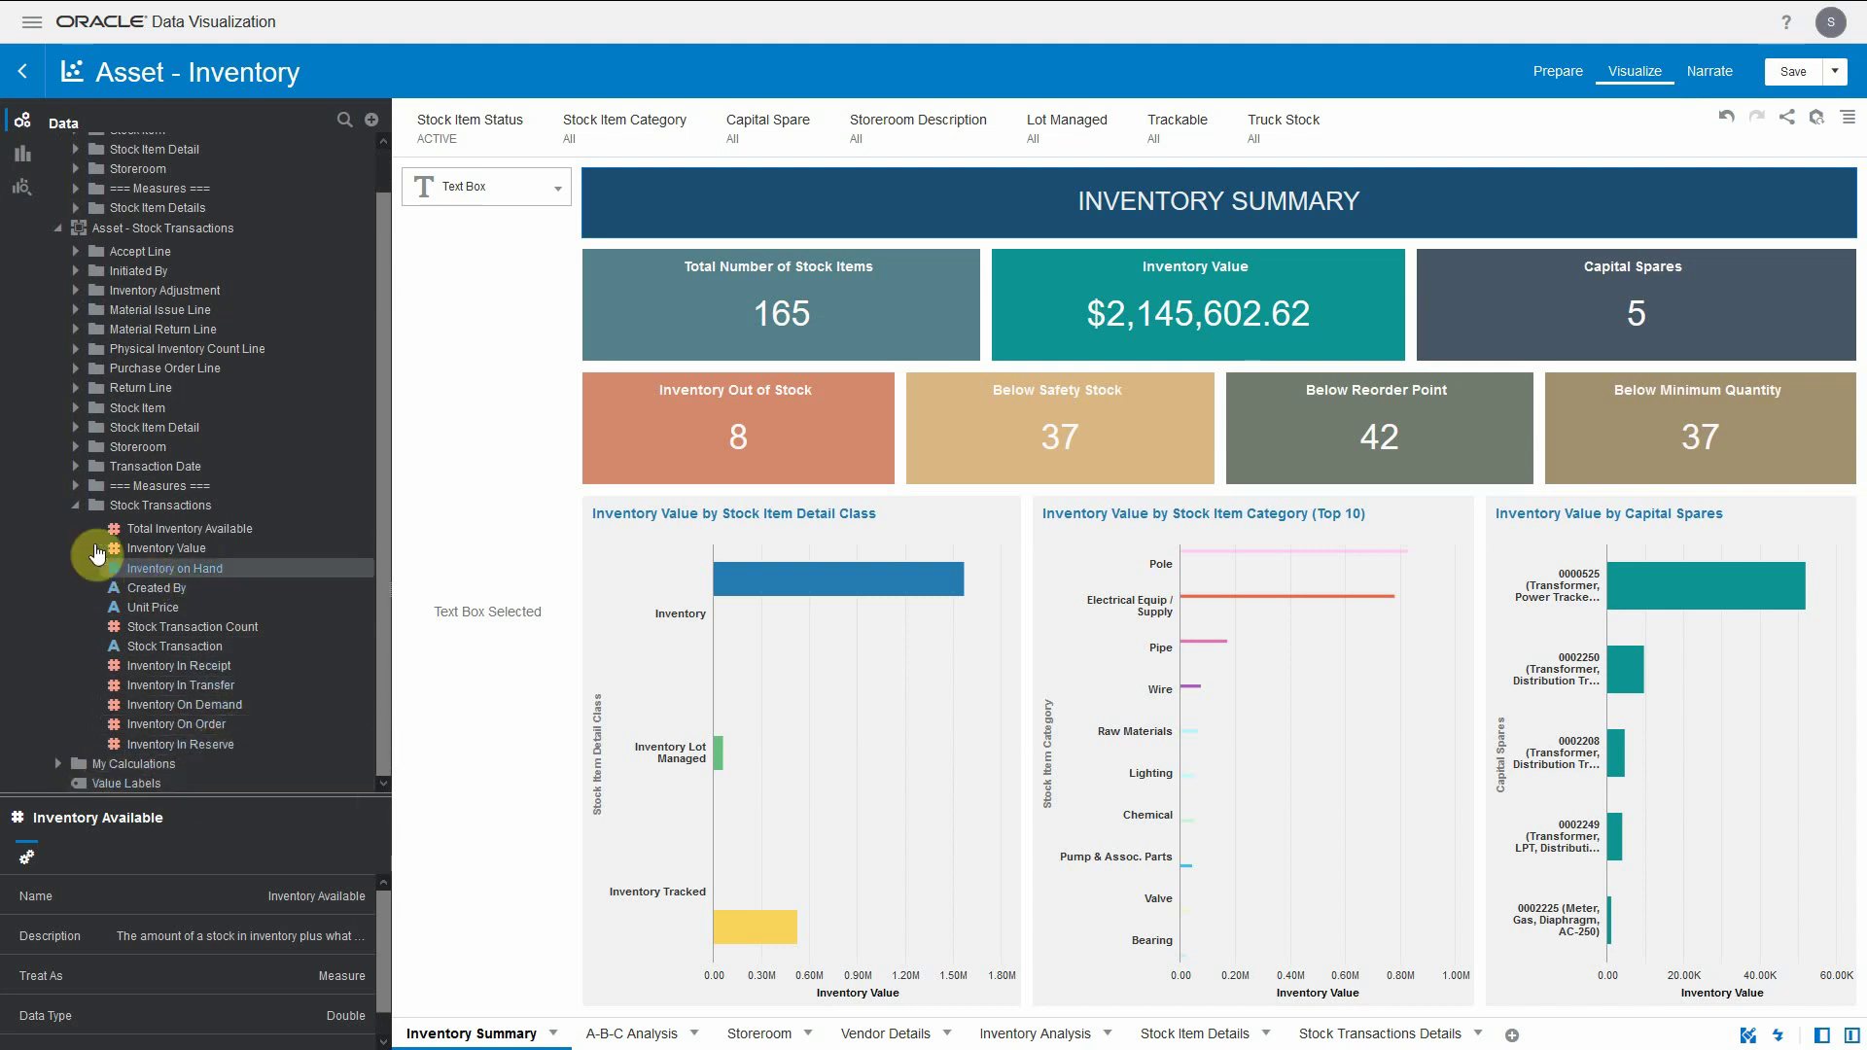
Collapse both the Asset - Stock Transactions and Asset - Stock Item Details data sets.
click(57, 227)
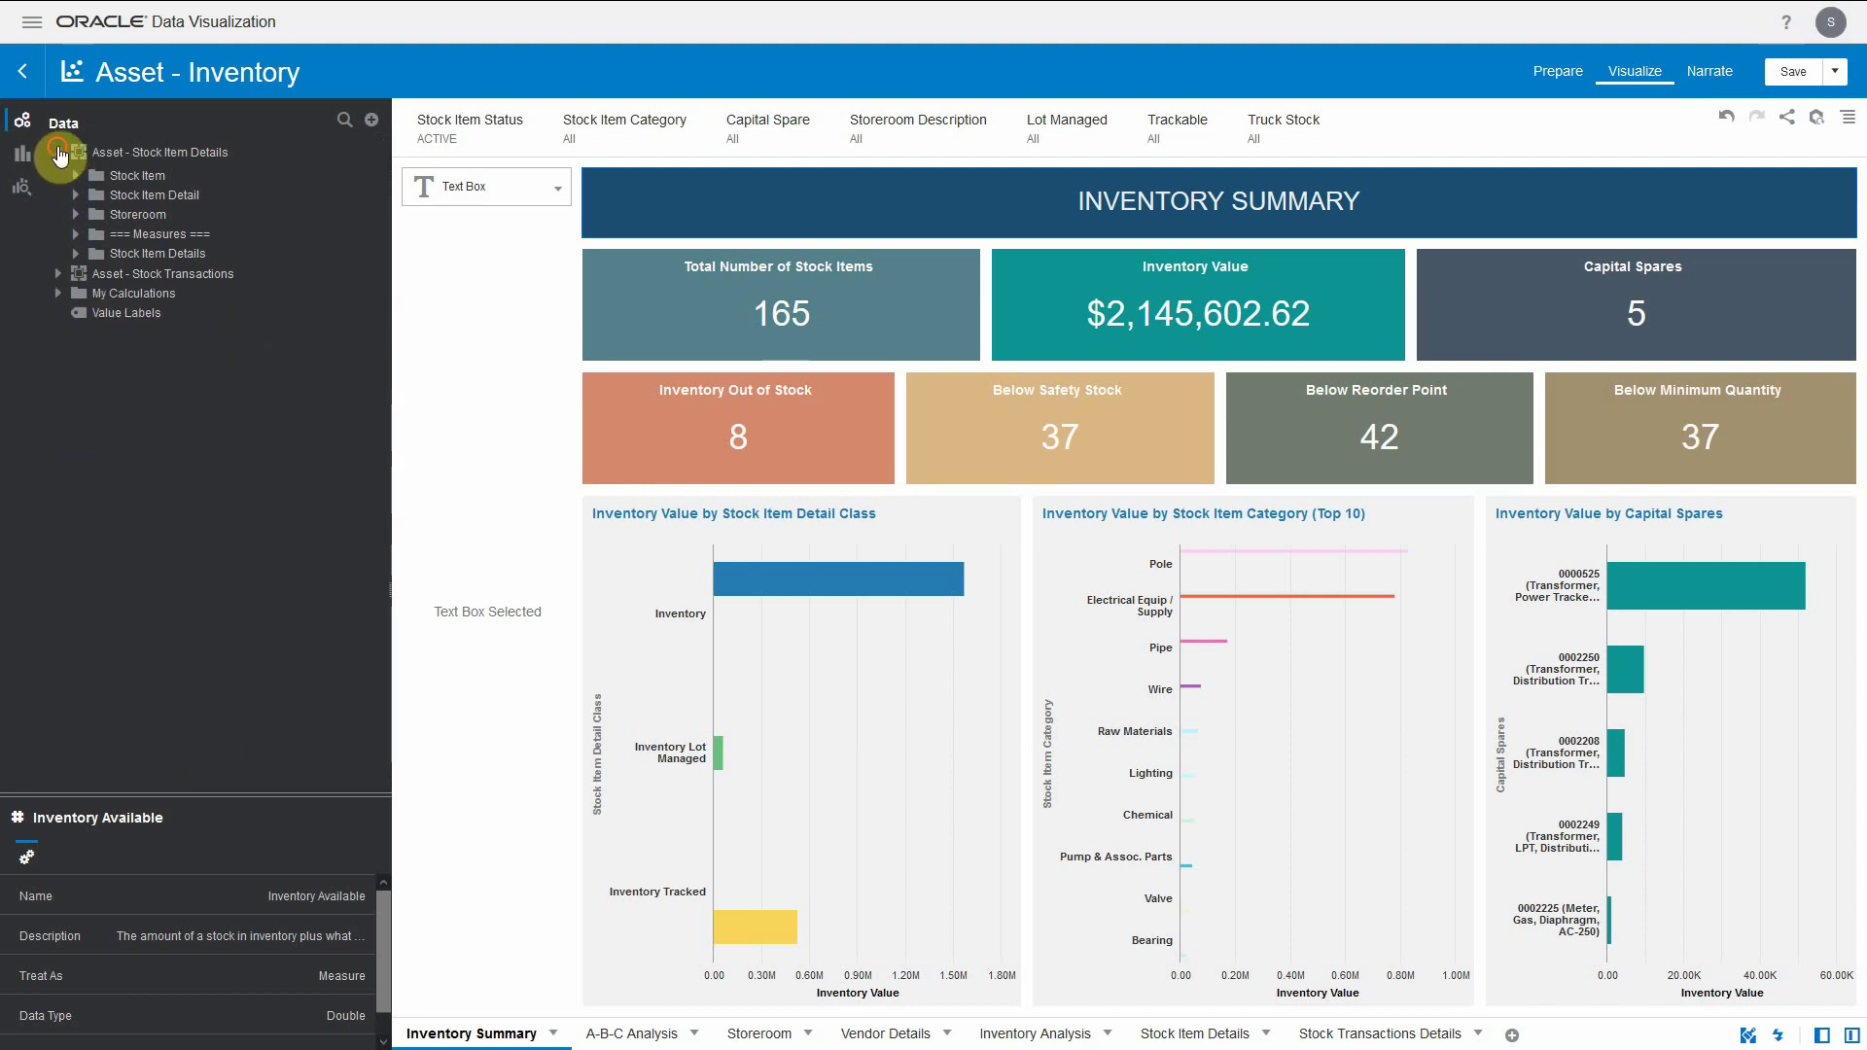
click(58, 153)
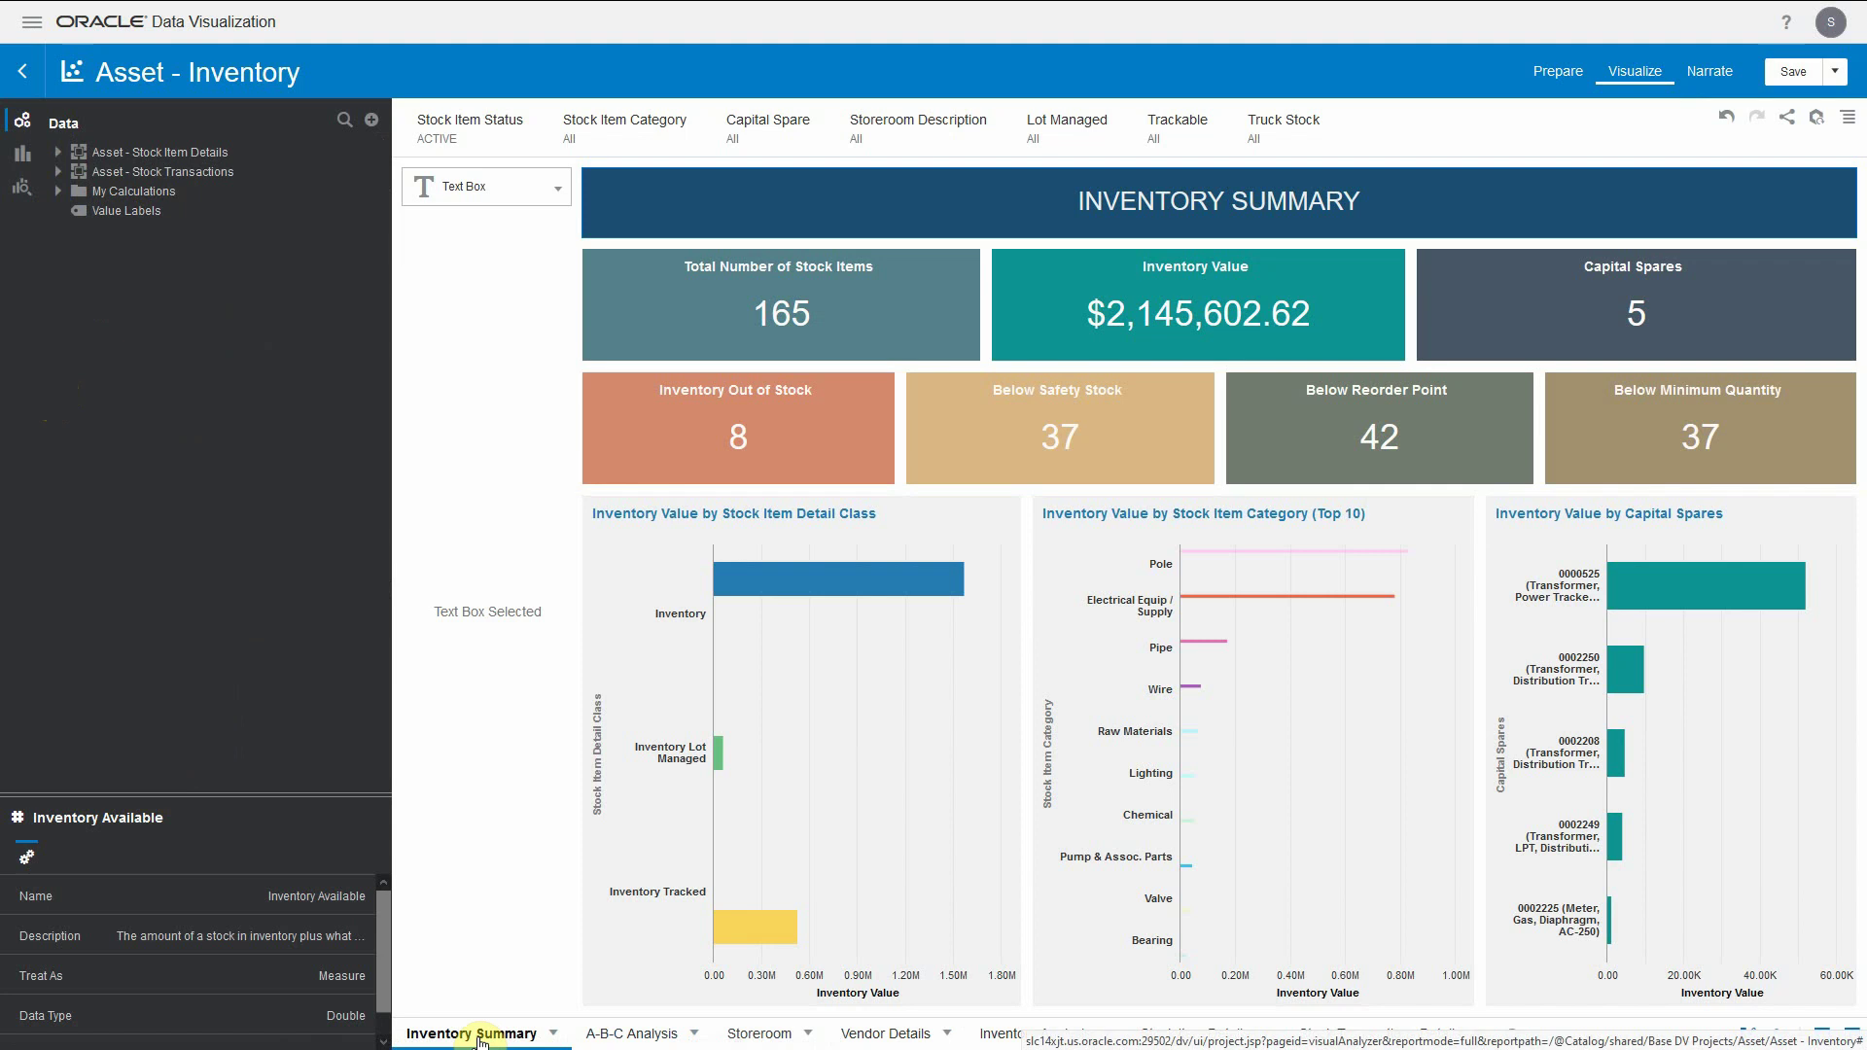
mouse_move(885, 296)
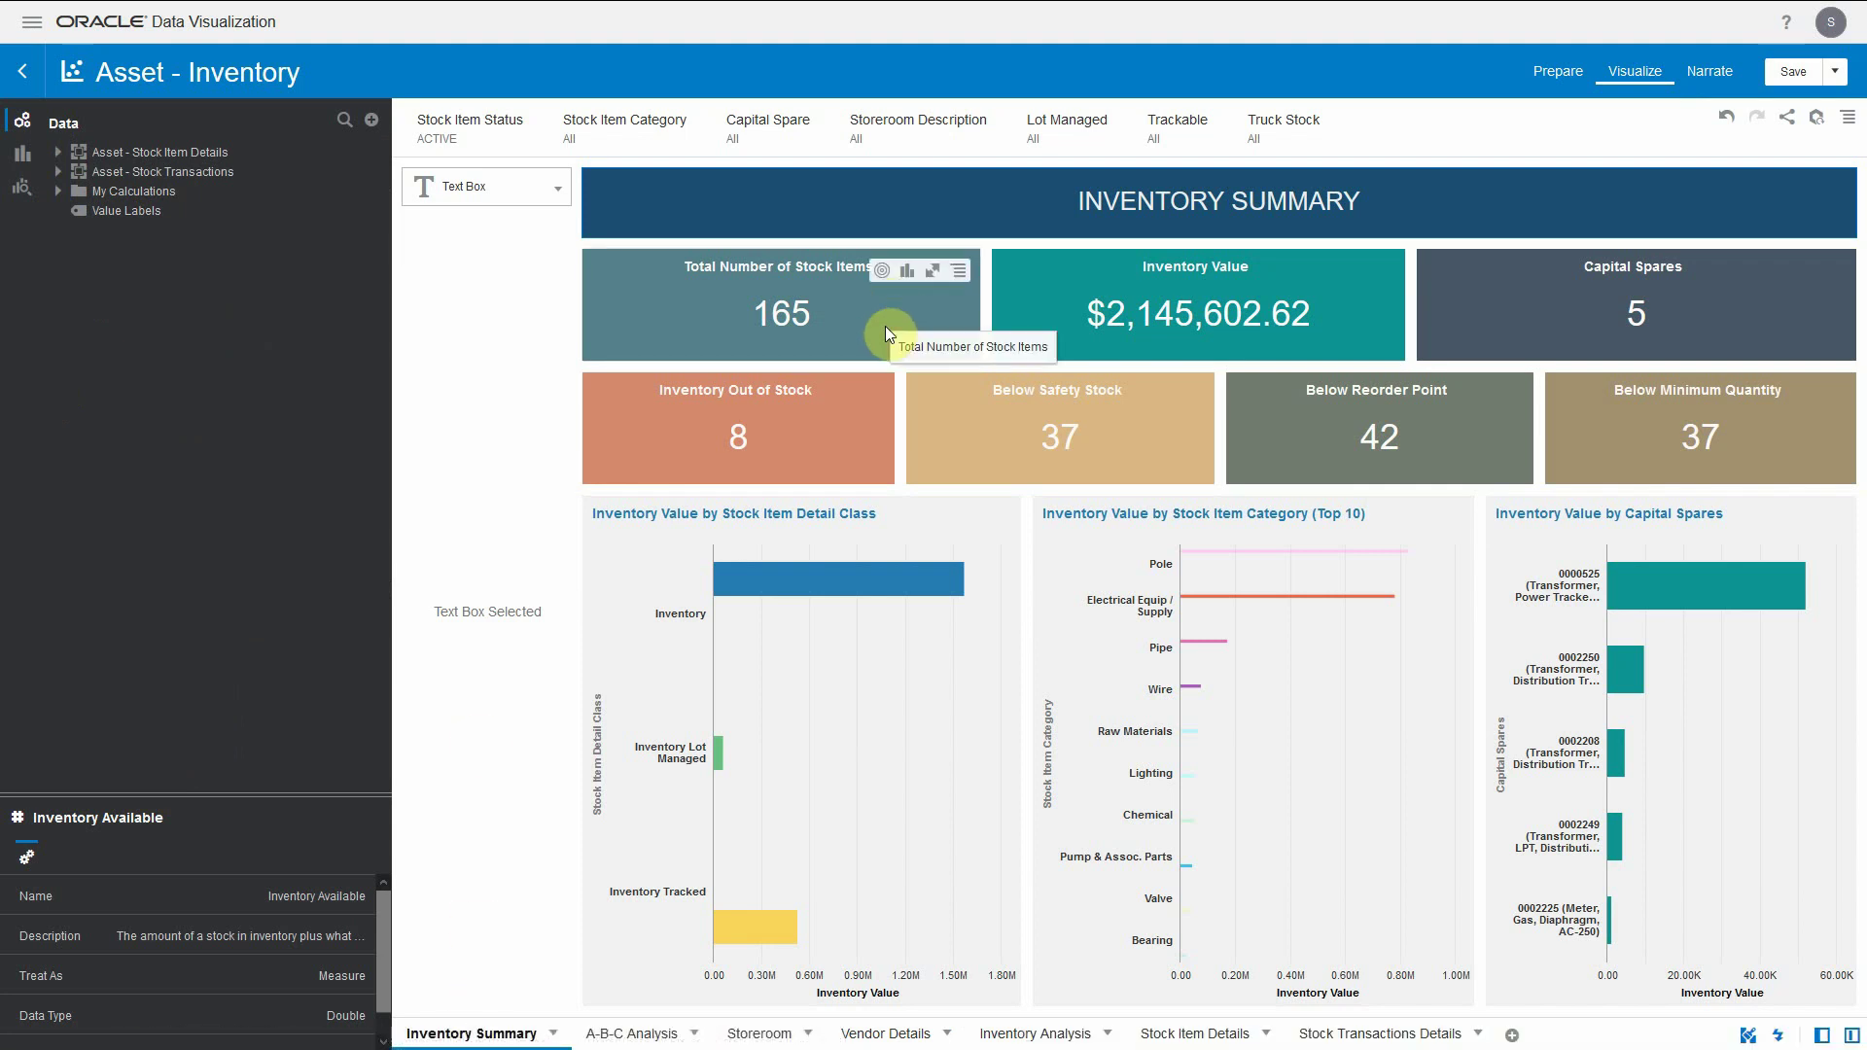
mouse_move(1151, 306)
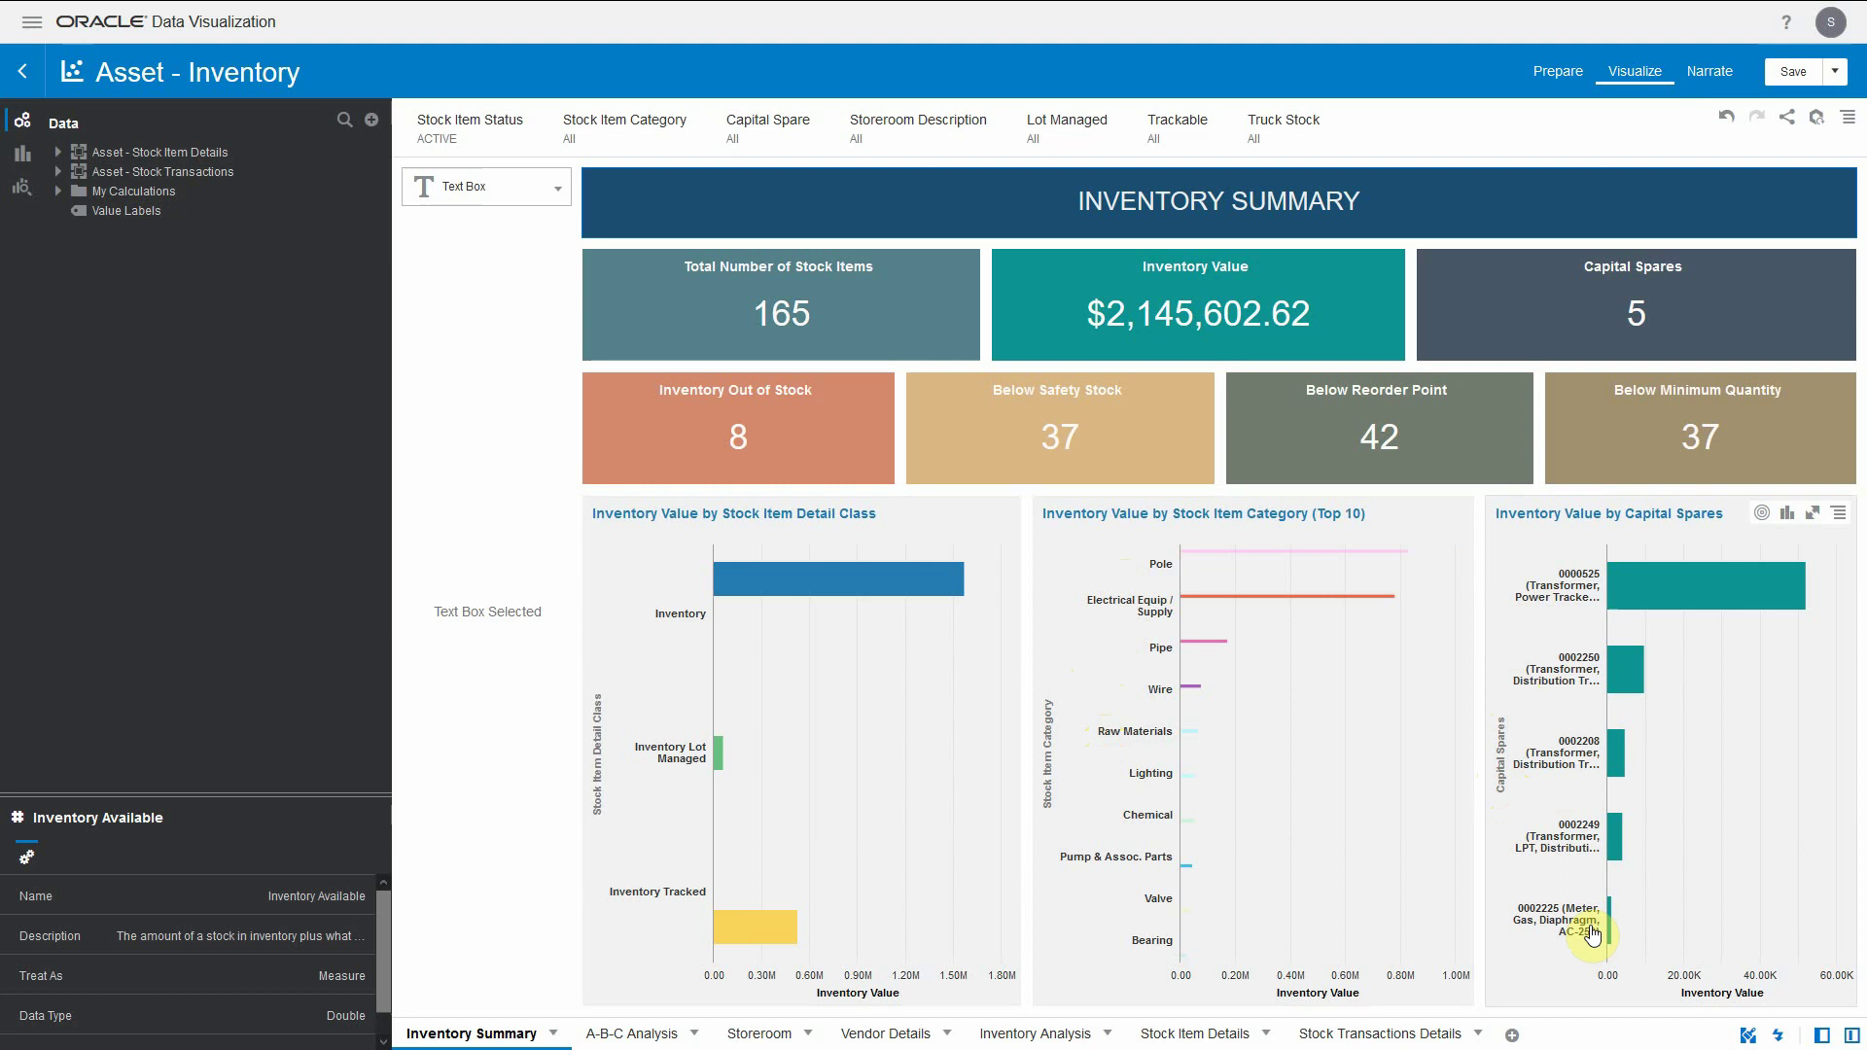
Switch to the A-B-C Analysis canvas with its ABC class pie charts and storeroom pivot.
click(631, 1038)
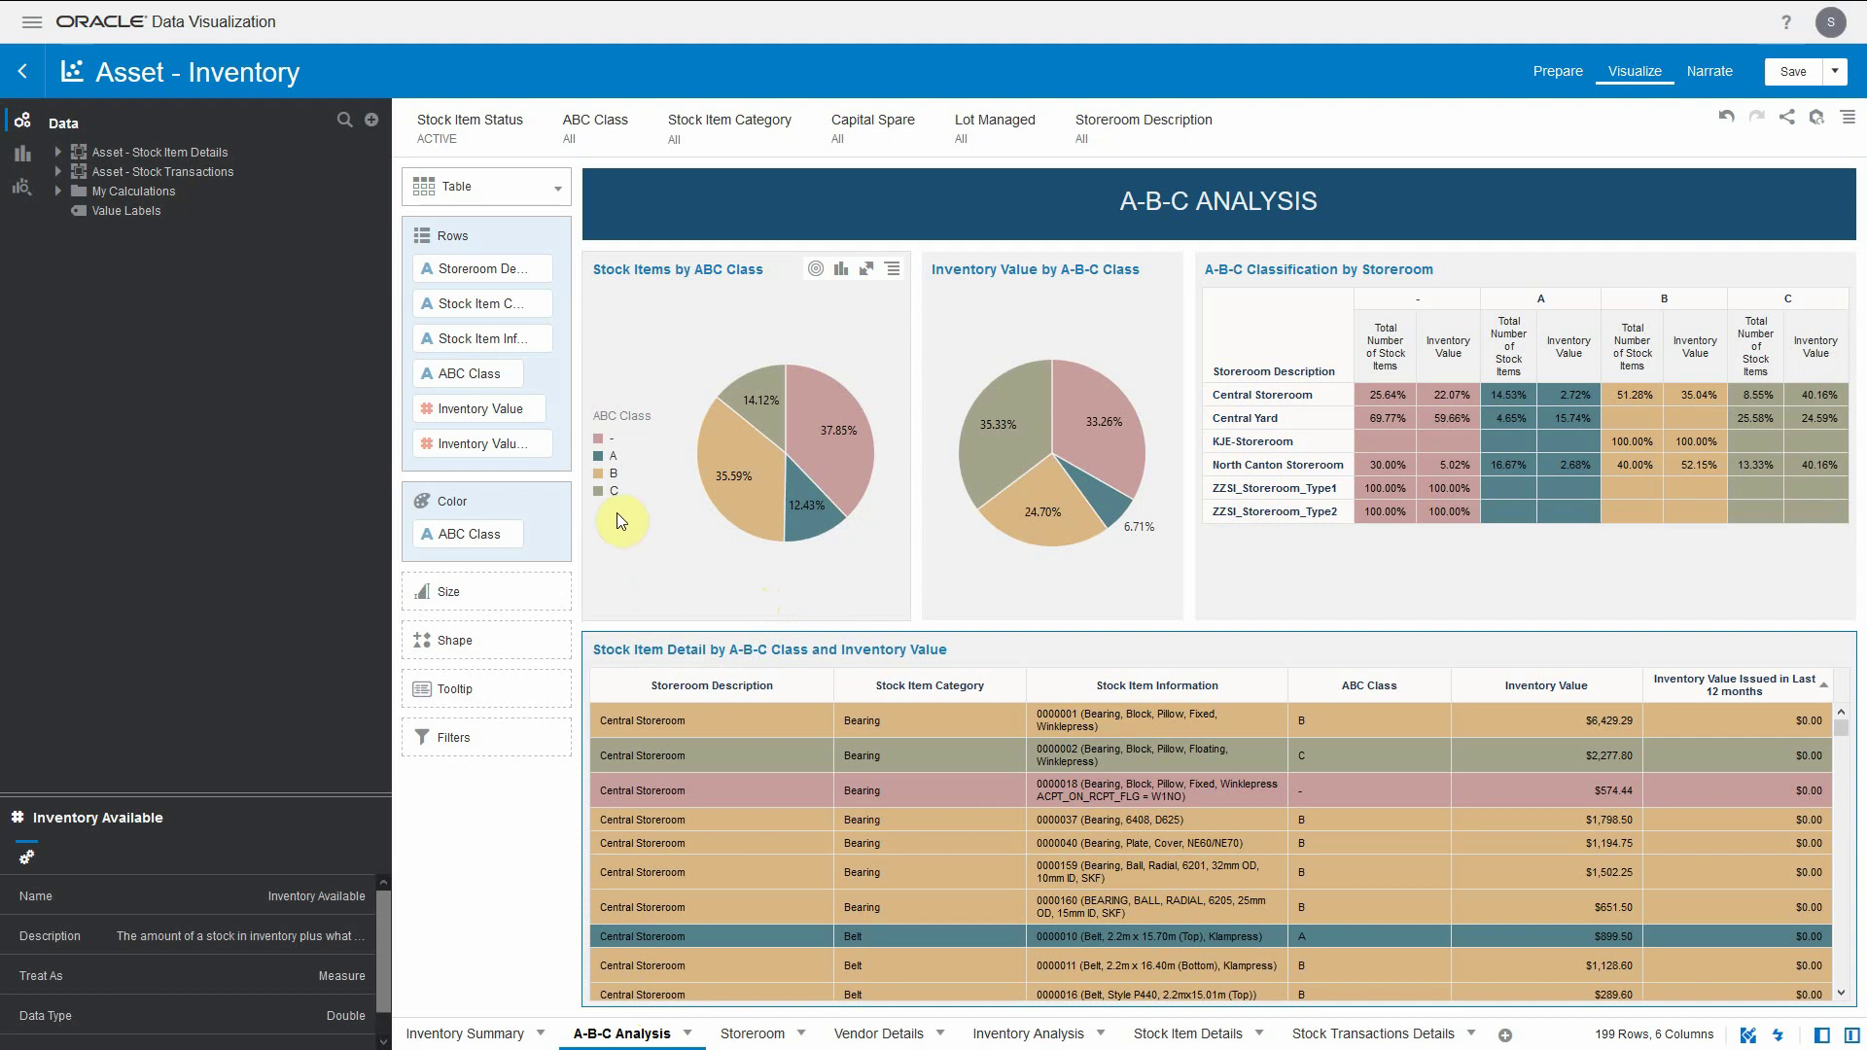
mouse_move(836, 475)
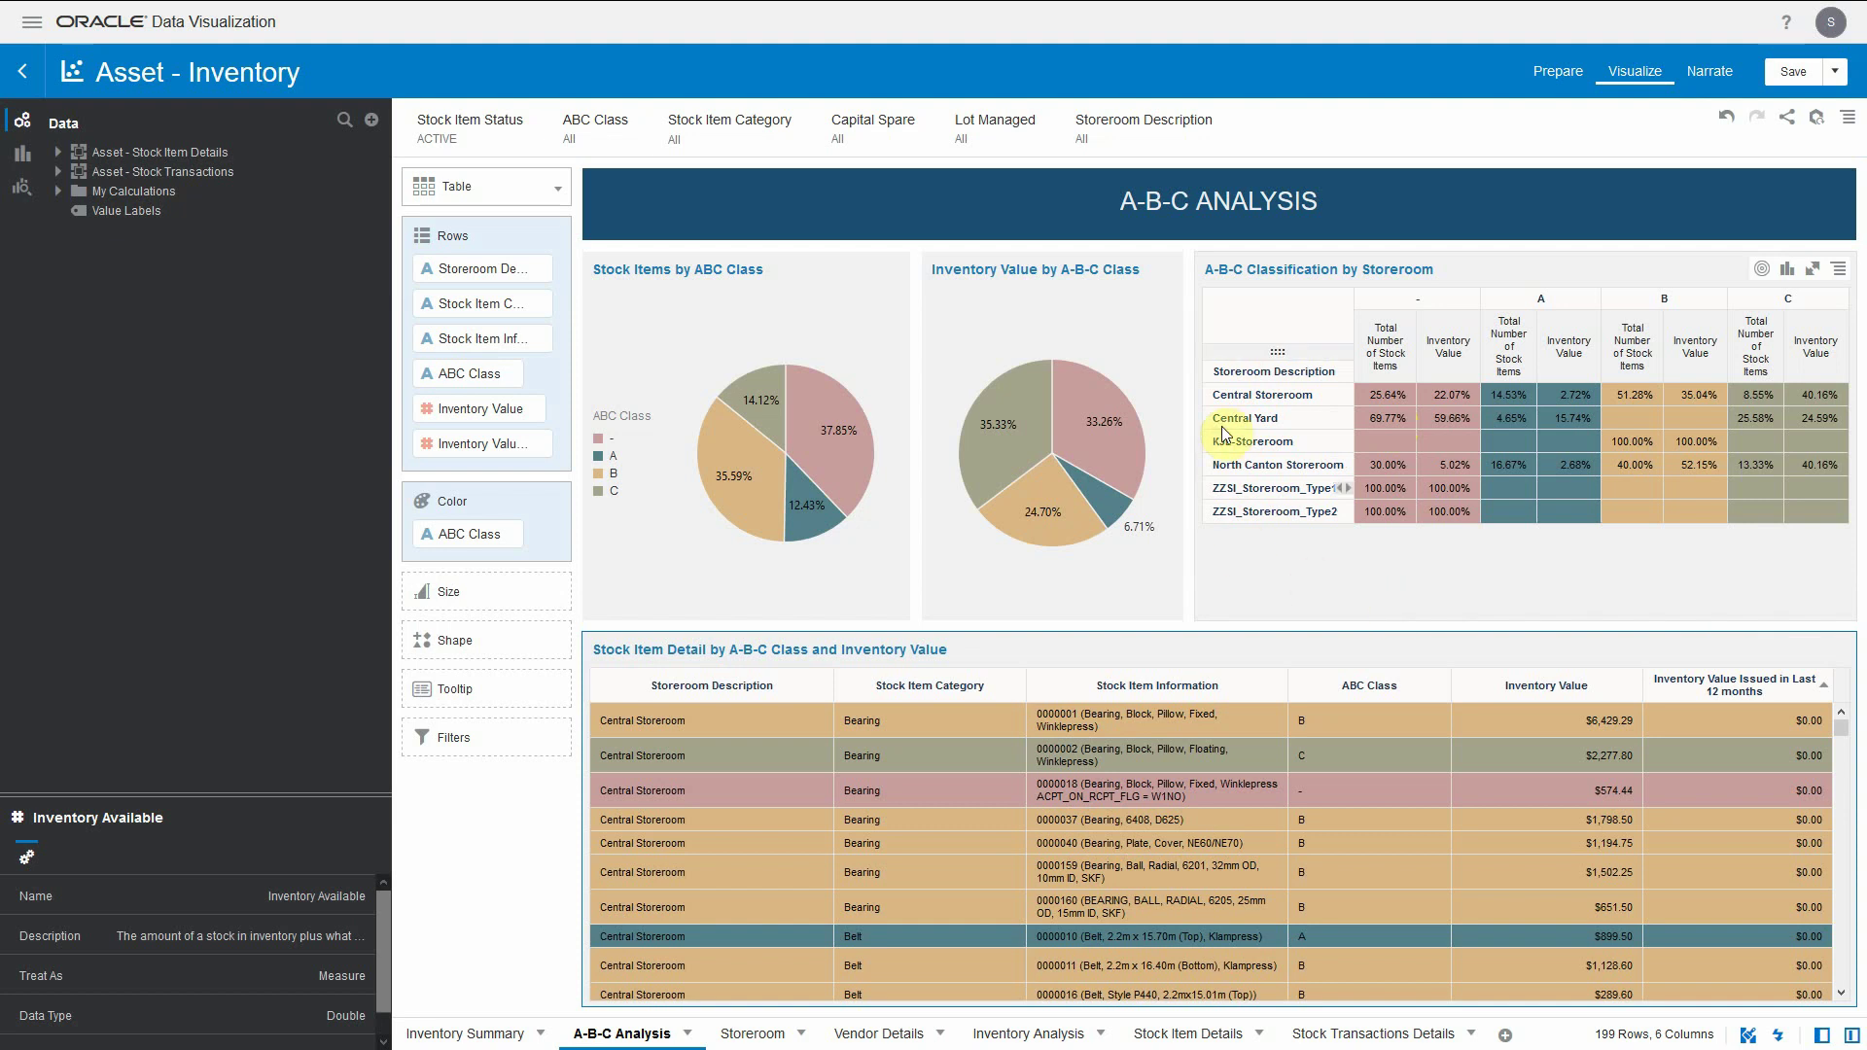
click(1315, 396)
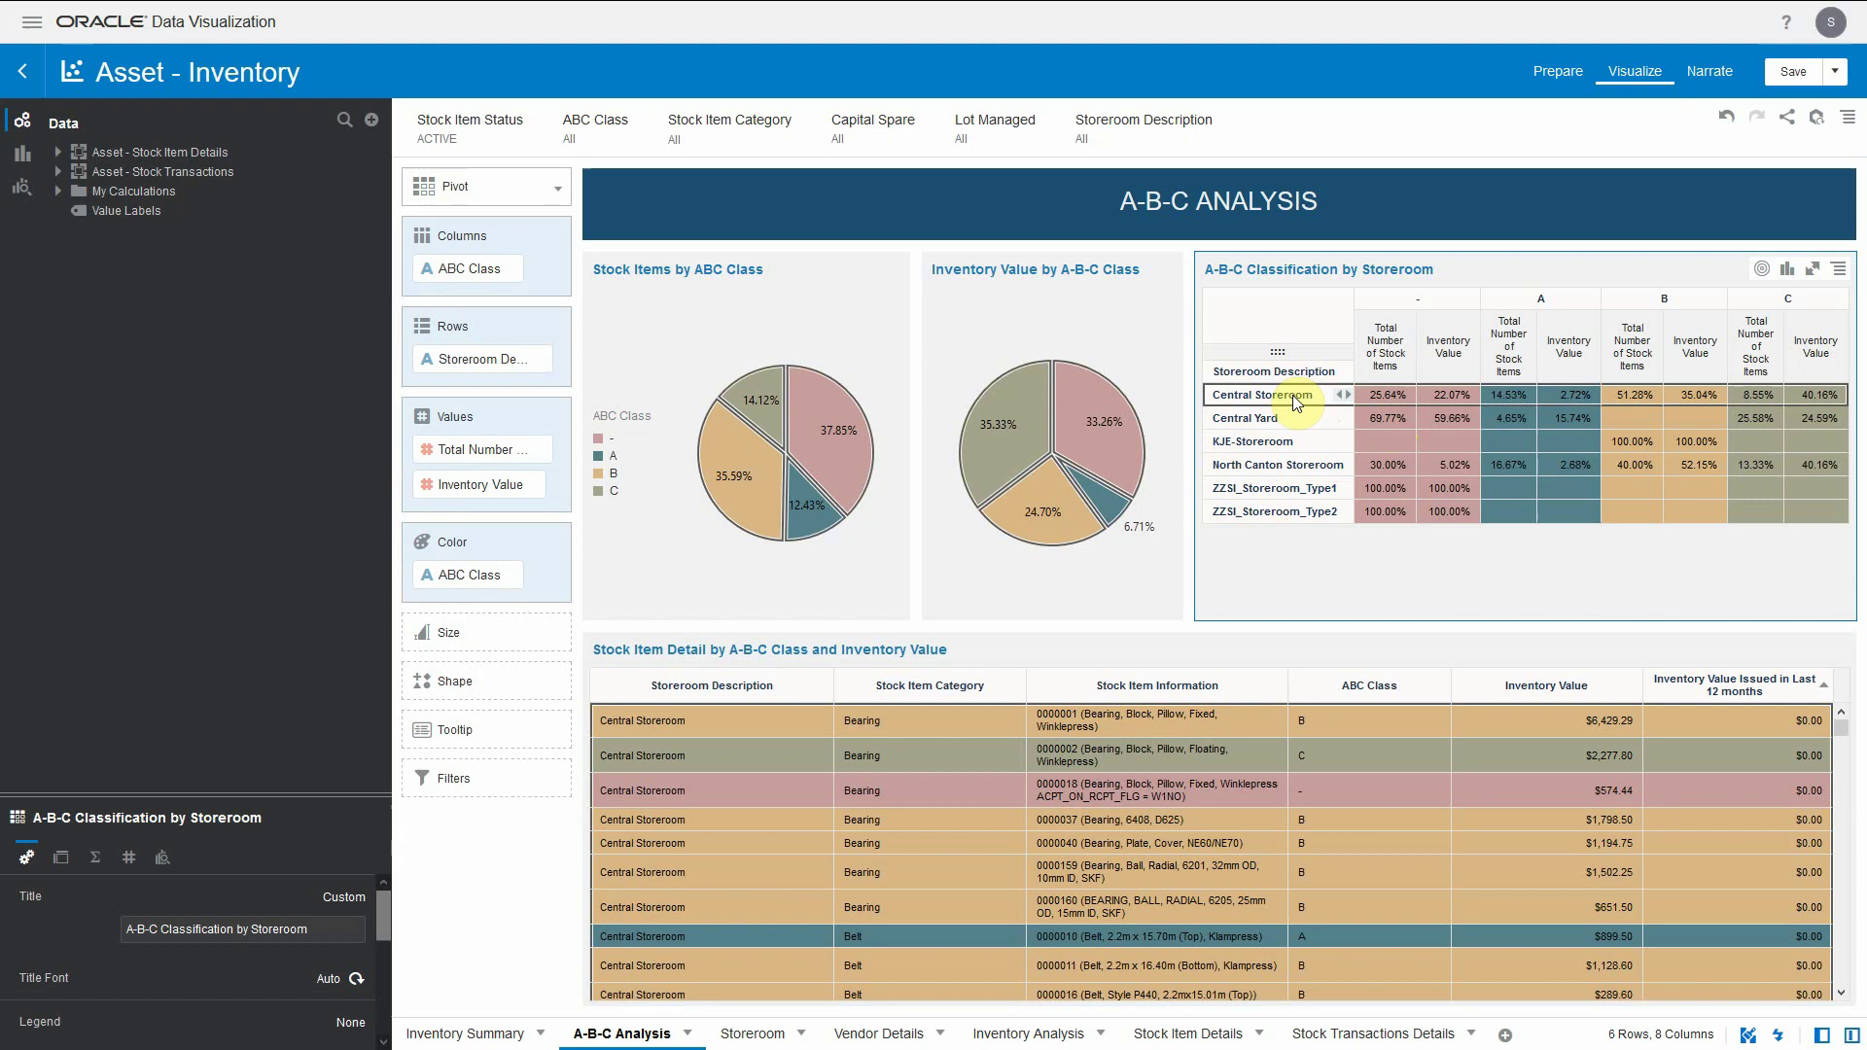
click(1293, 397)
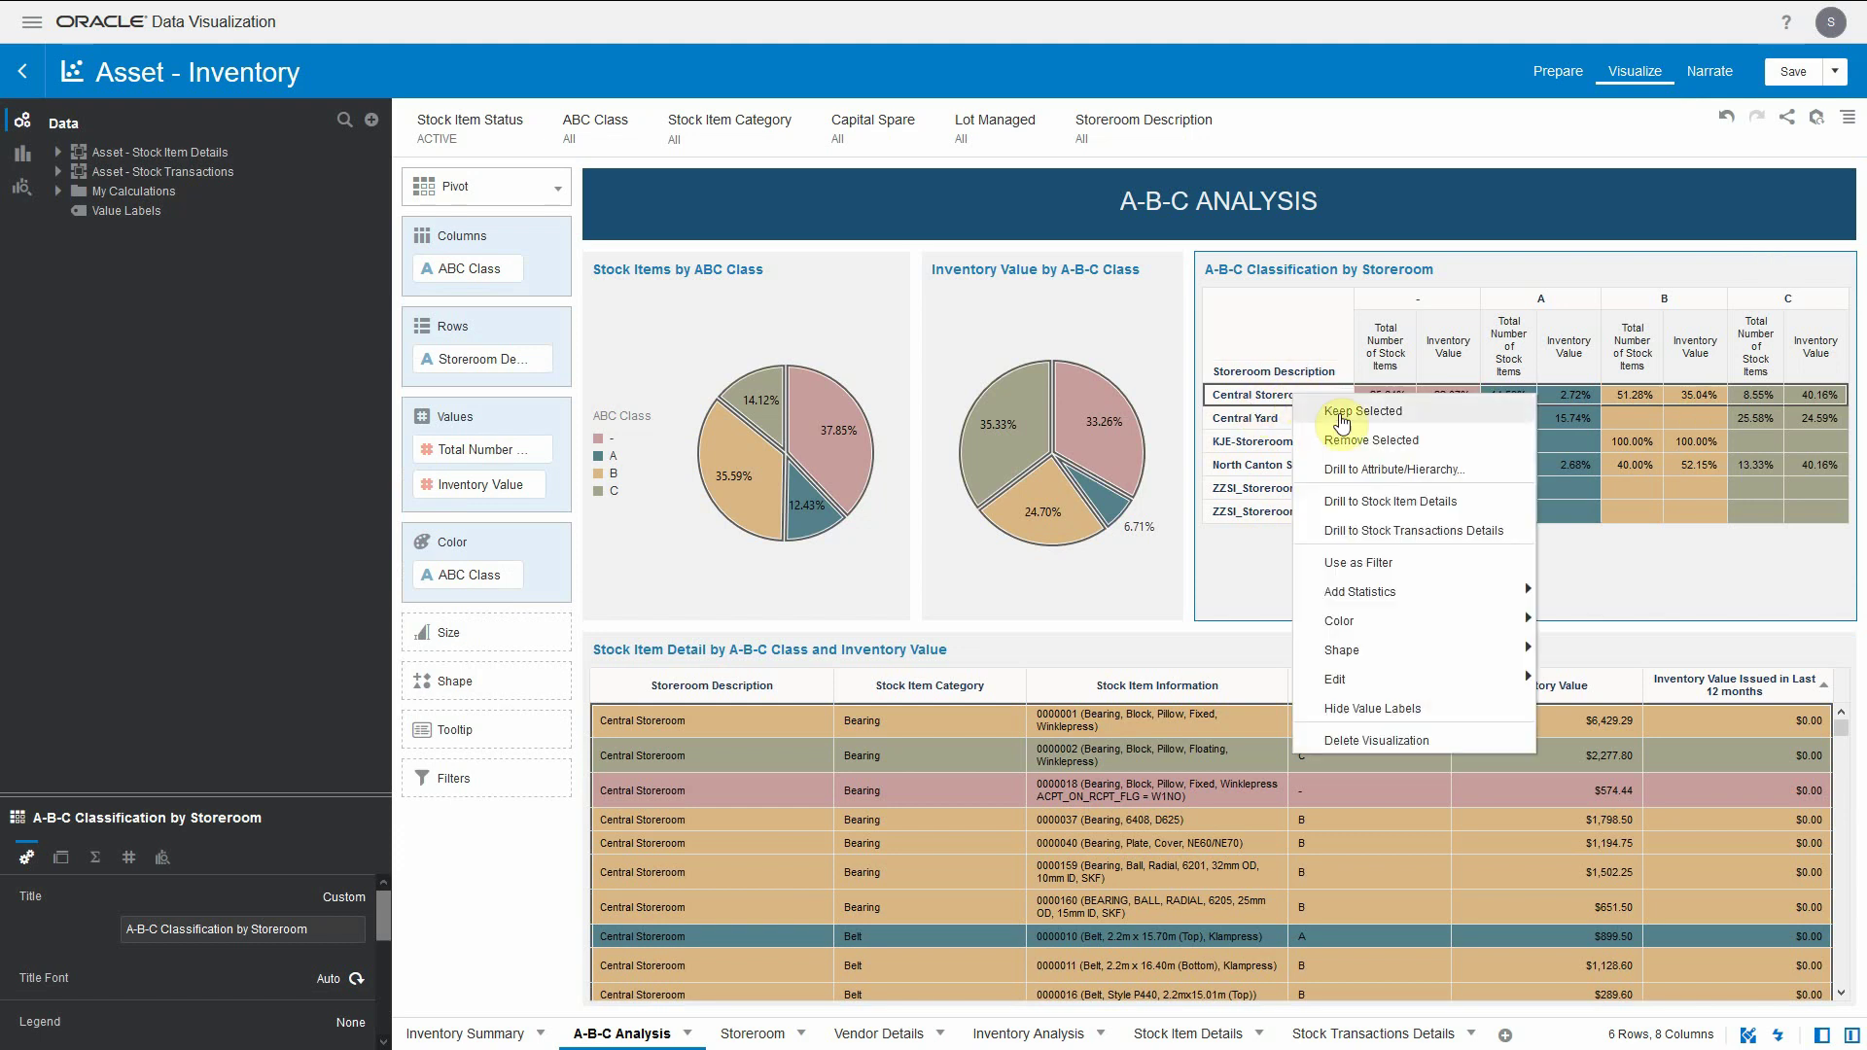
click(1337, 411)
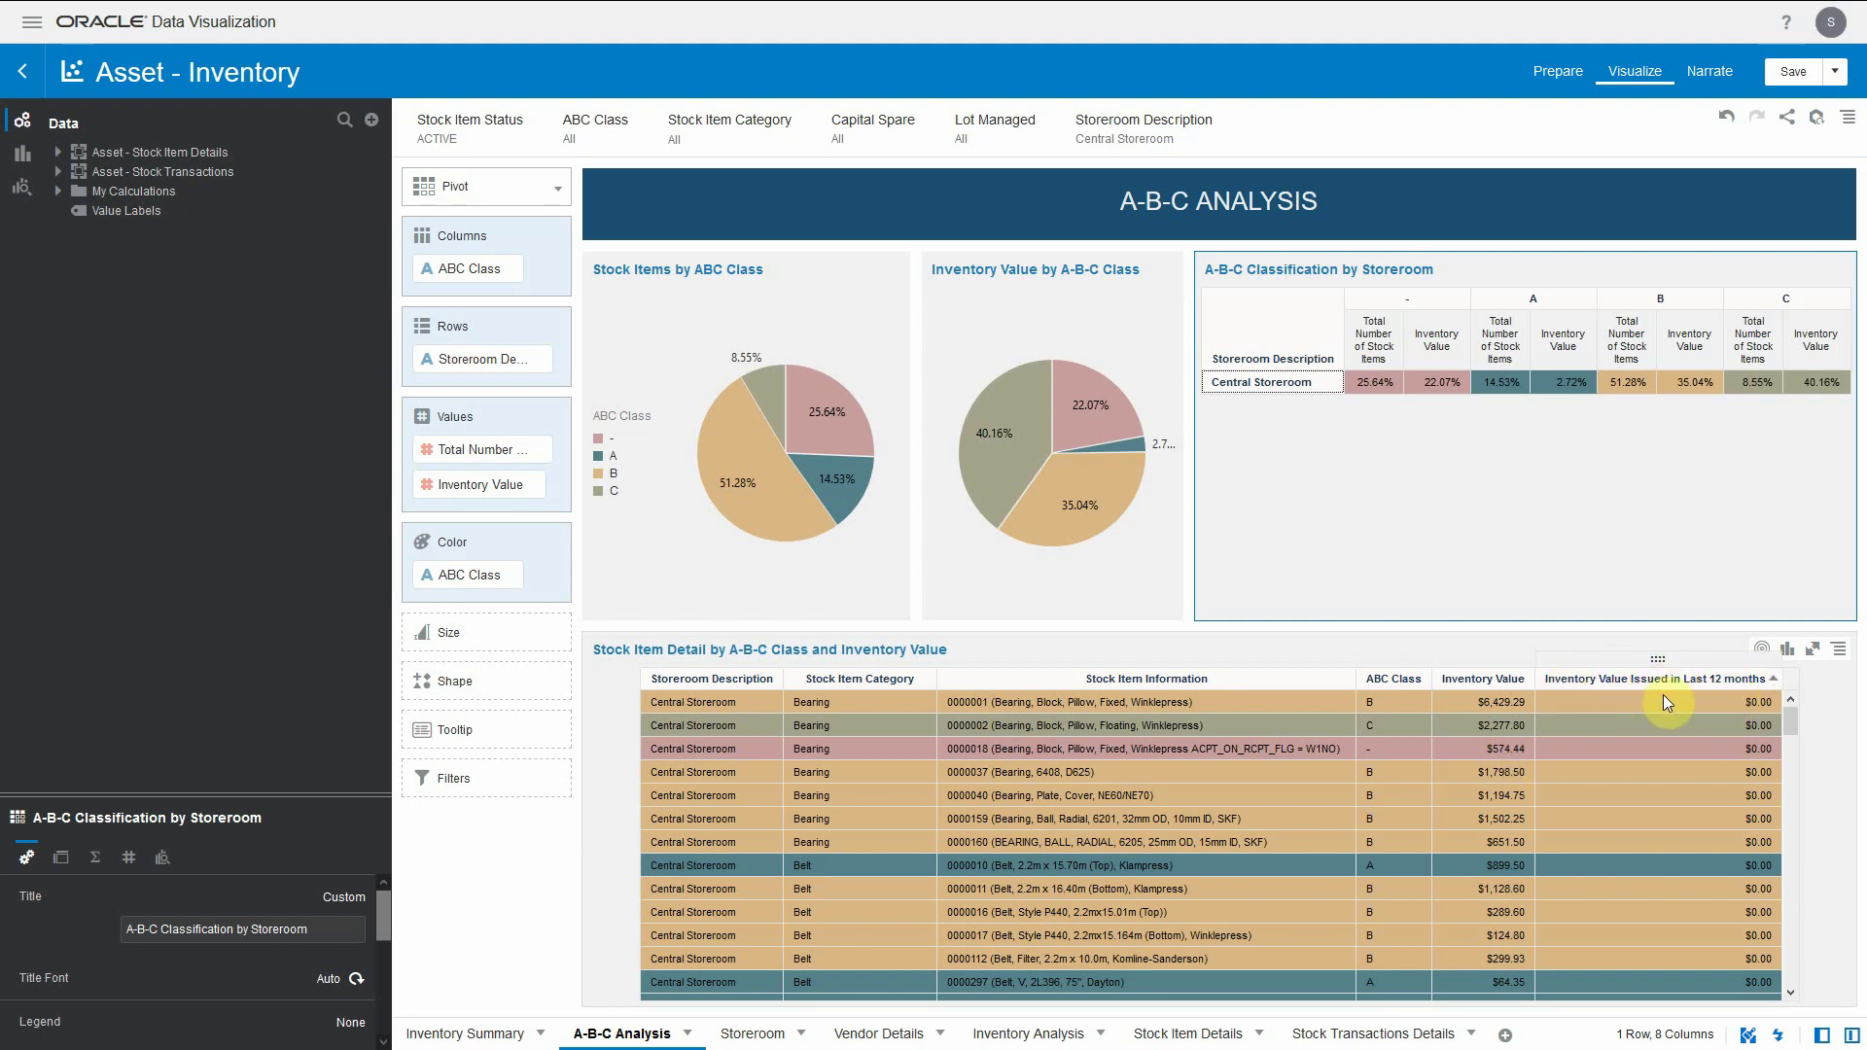
click(1794, 719)
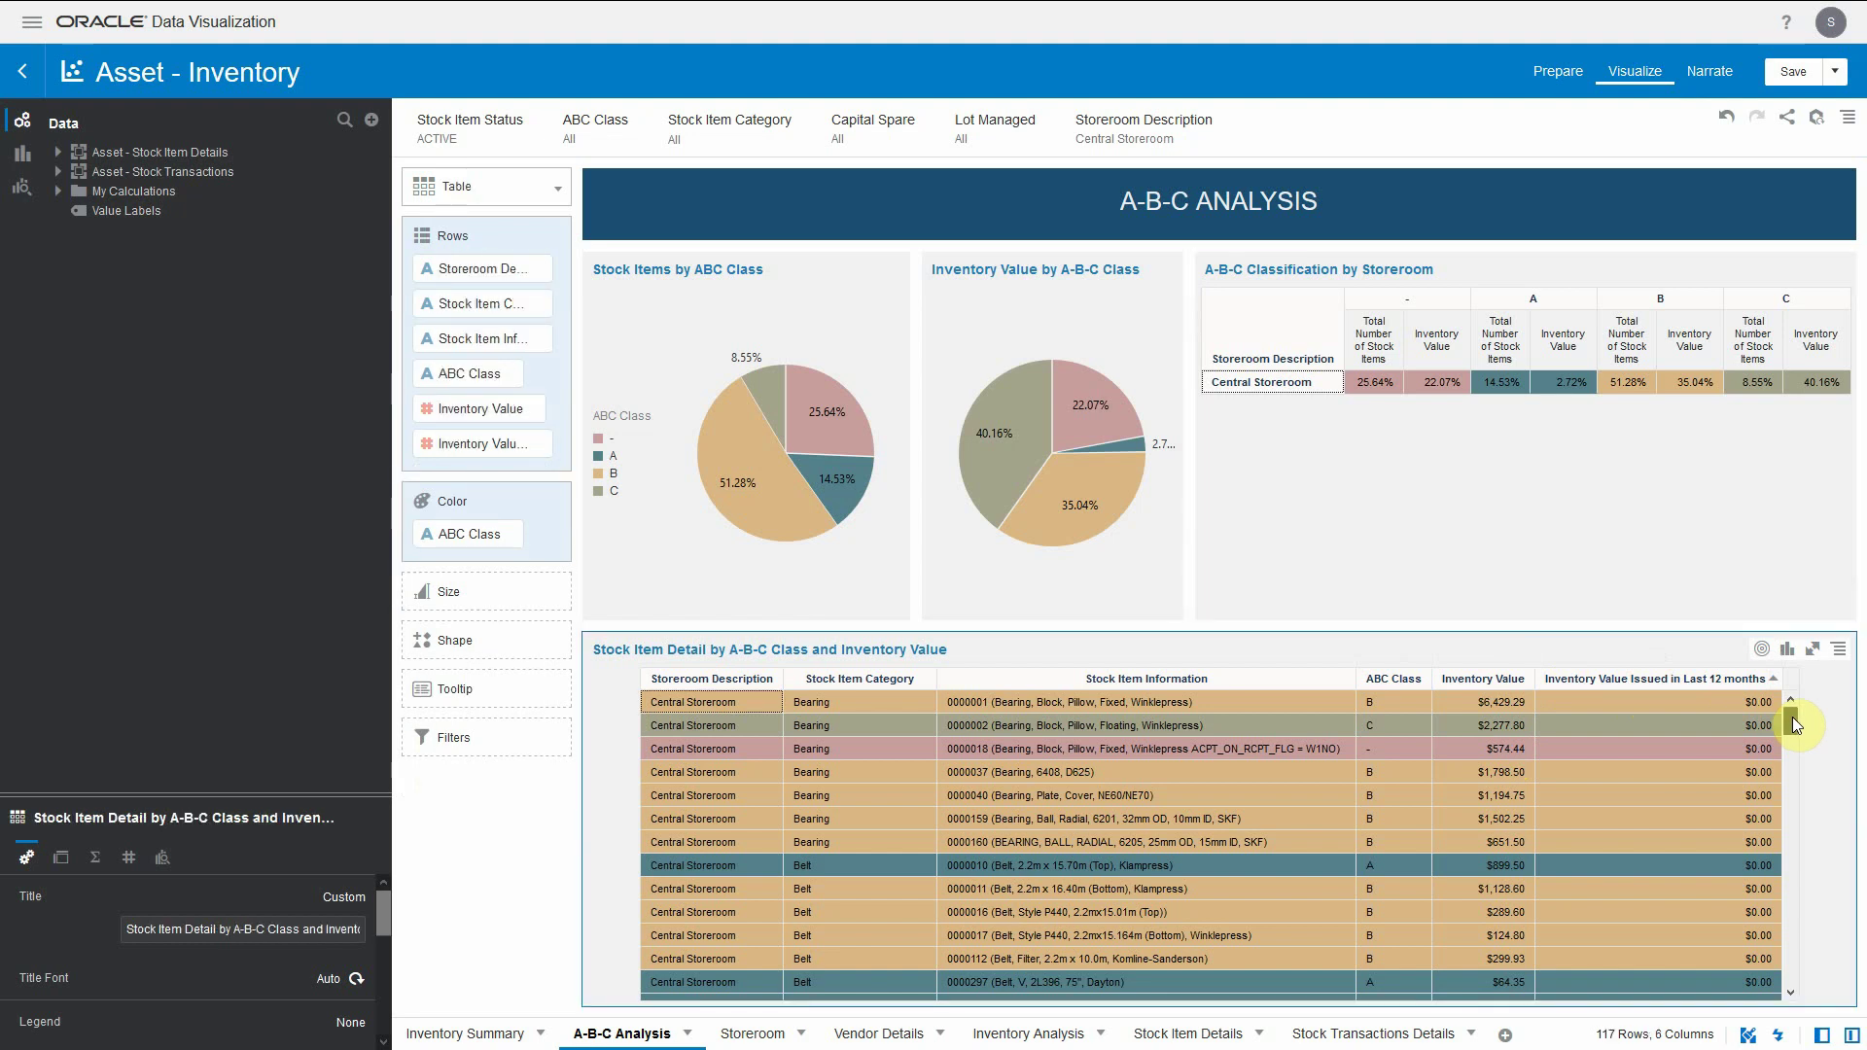
drag(1792, 718, 1824, 822)
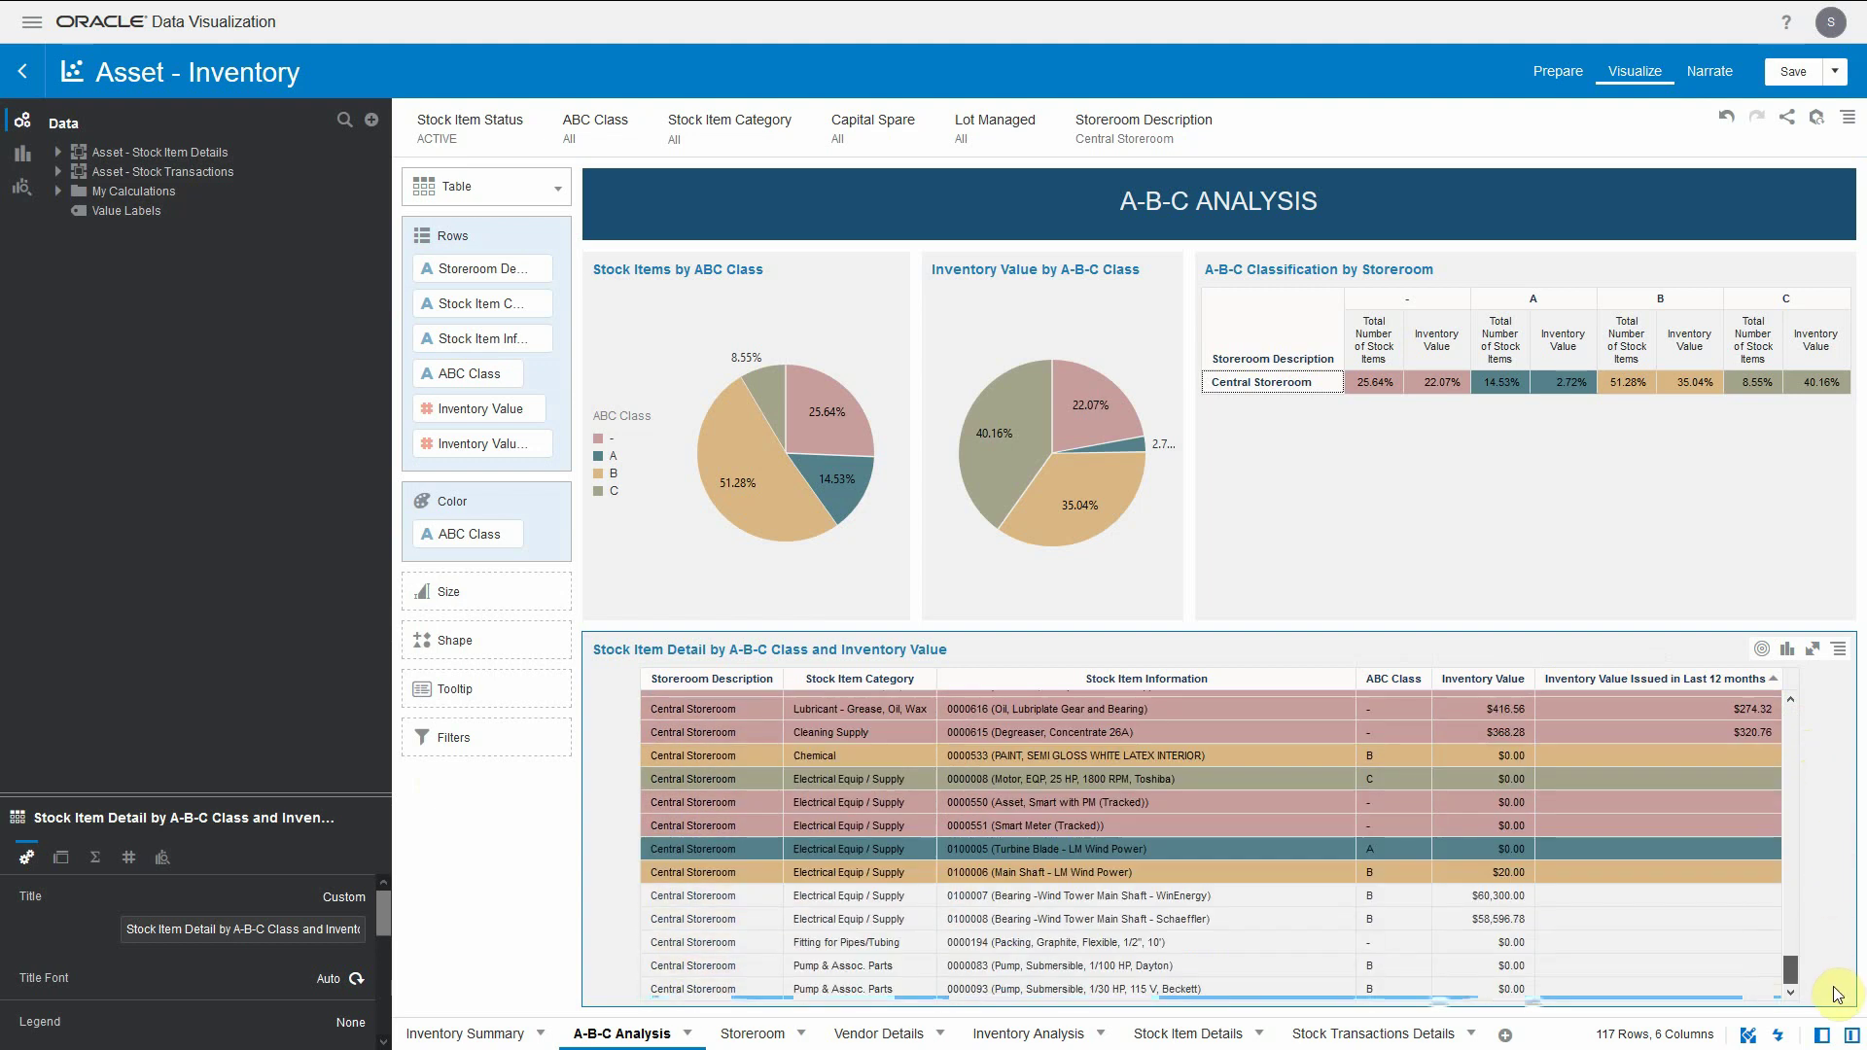
drag(1812, 733, 1803, 684)
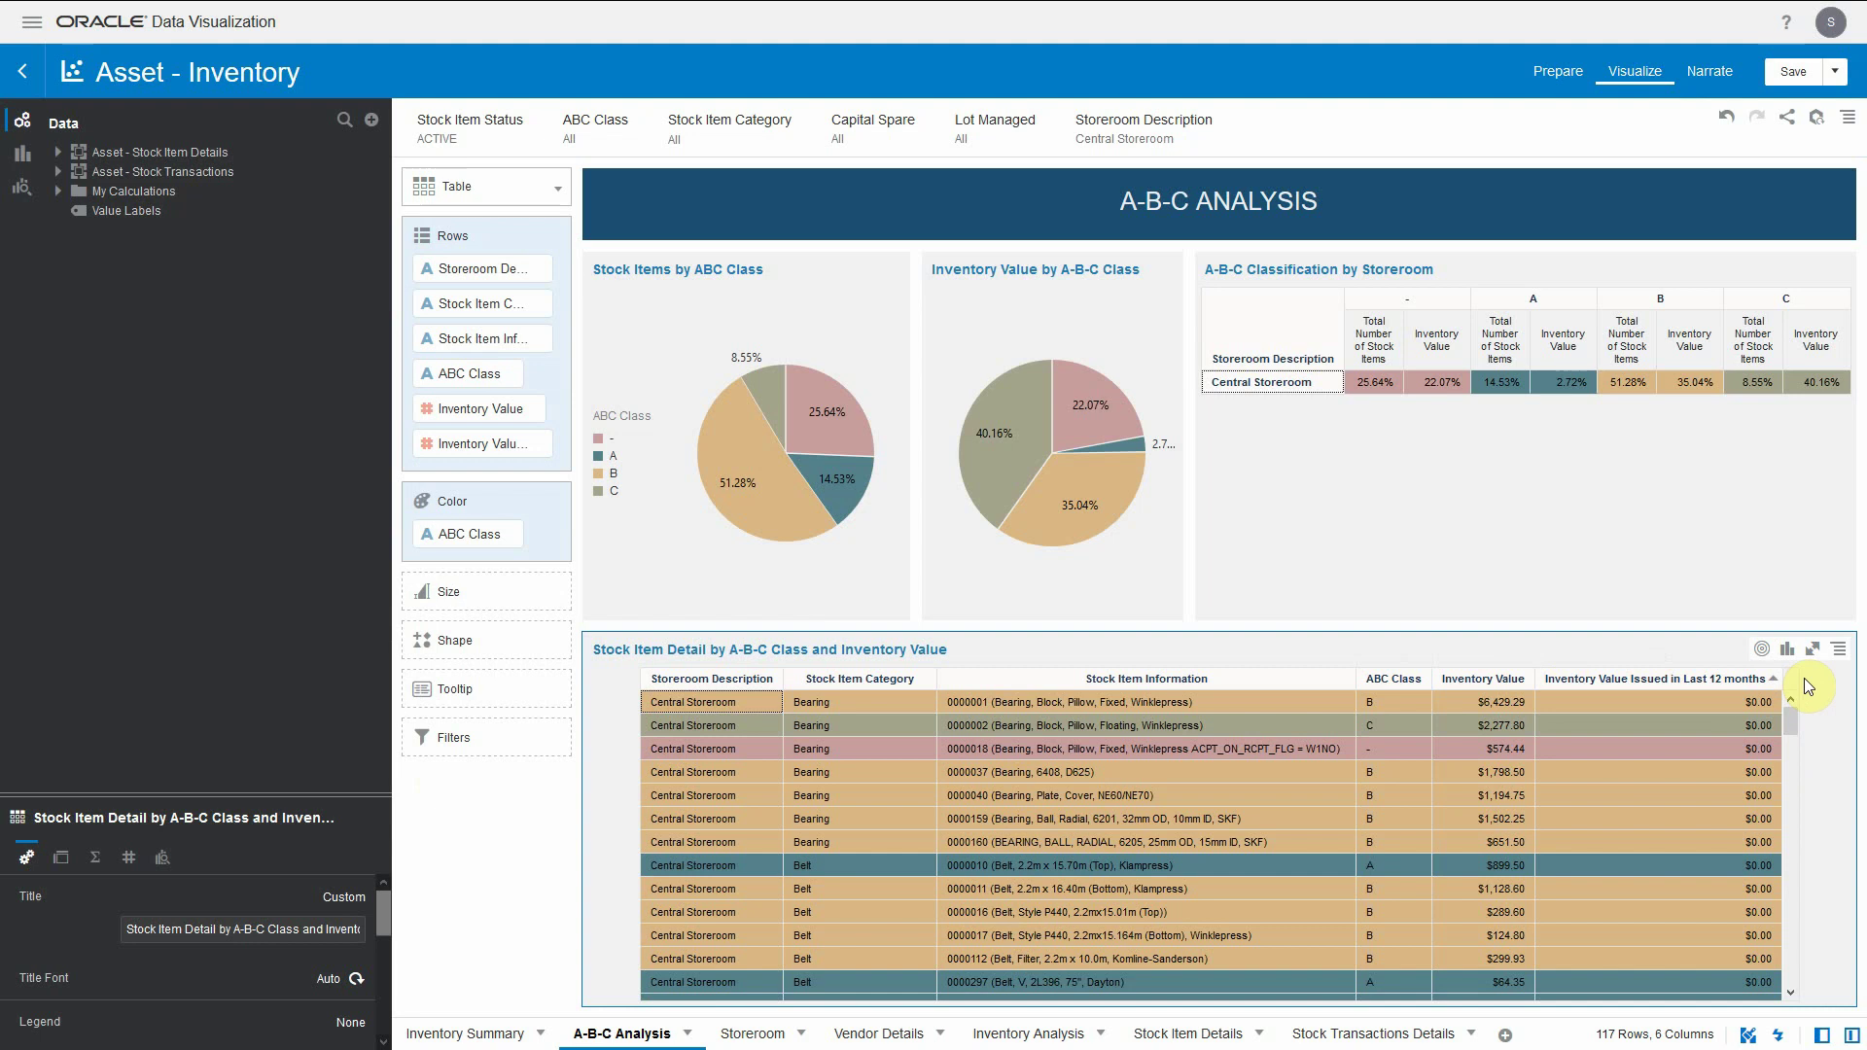
key(ctrl+z)
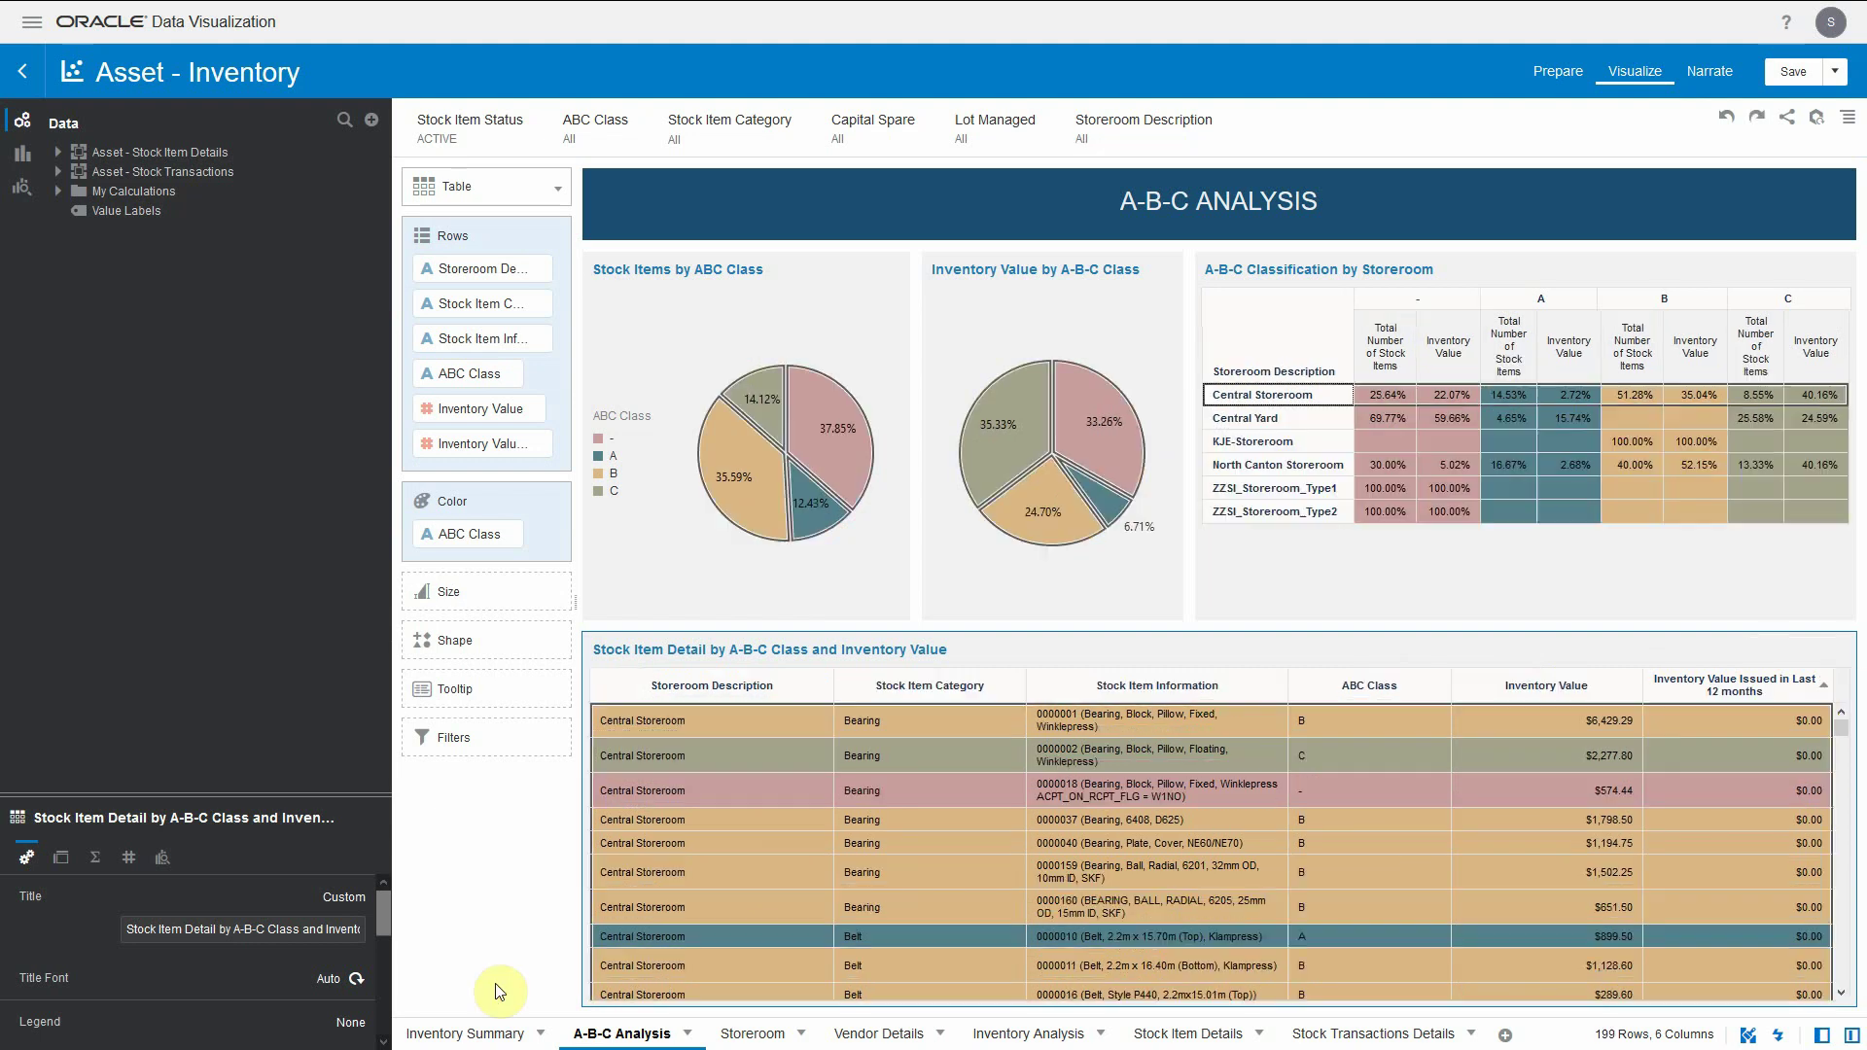
click(766, 1039)
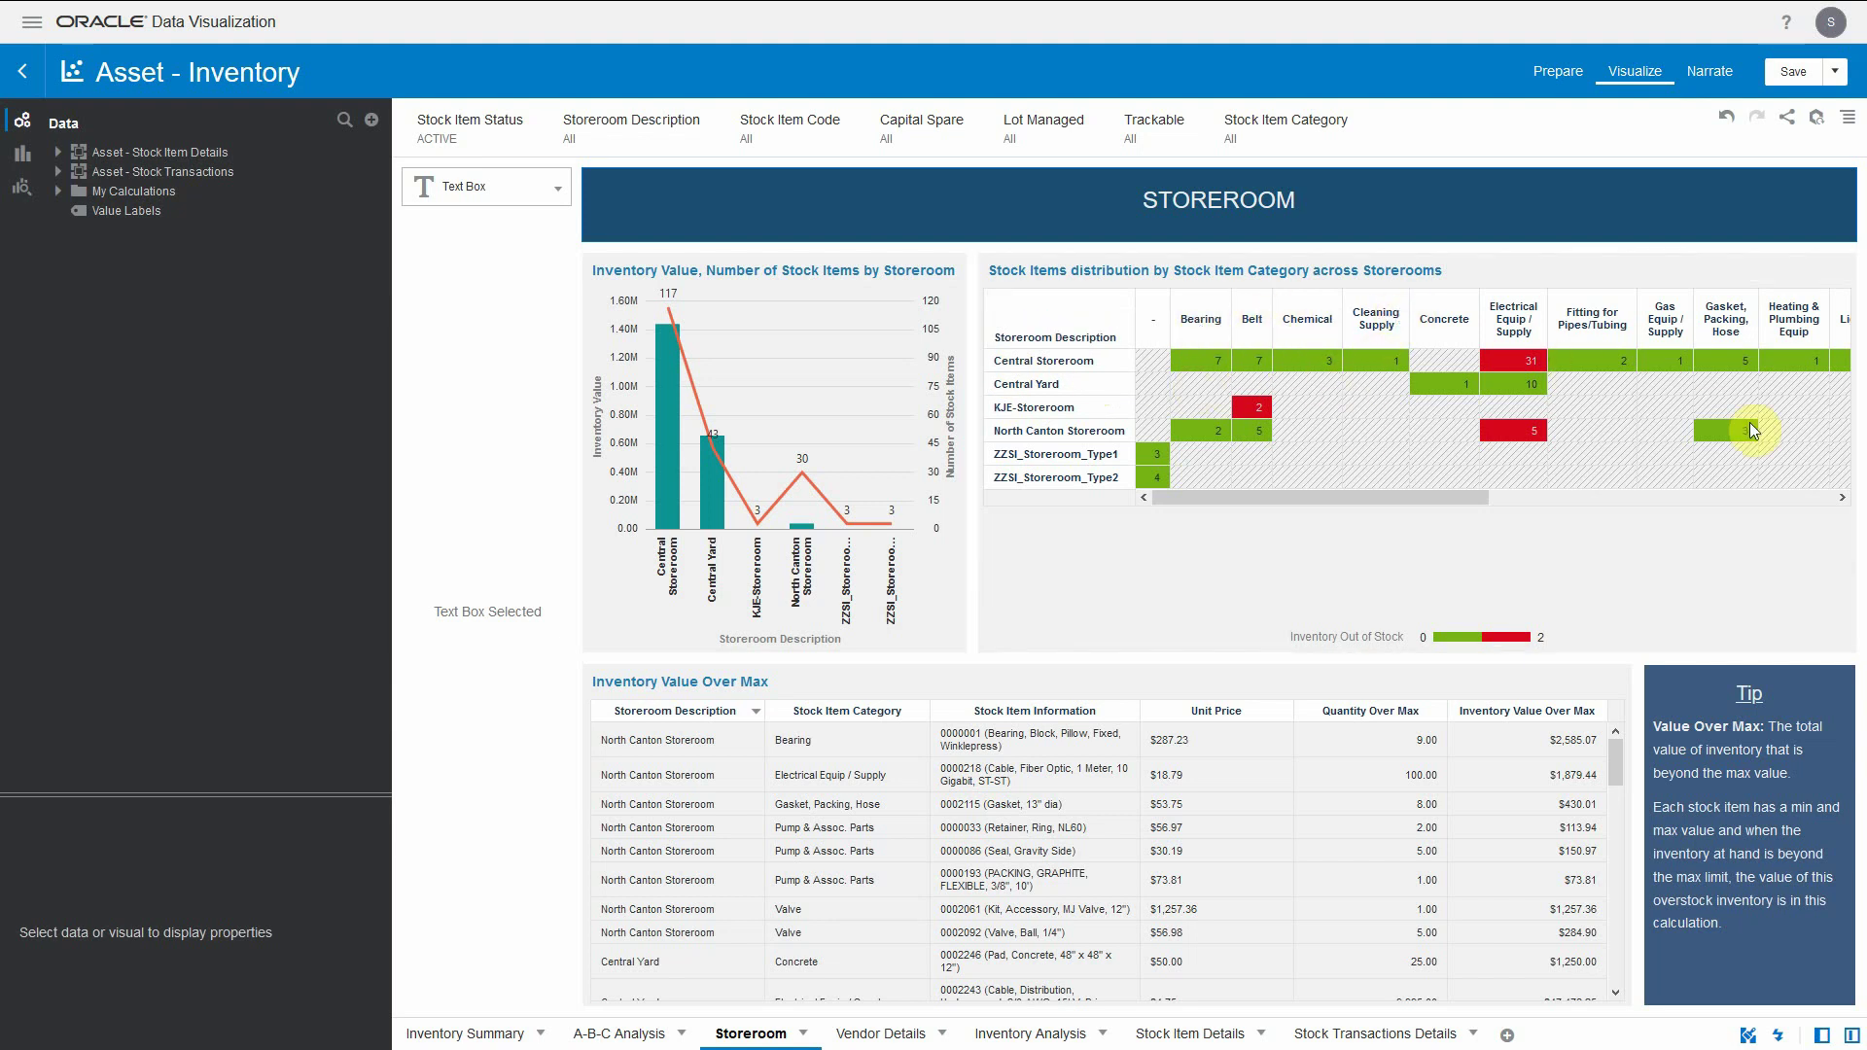
click(1331, 503)
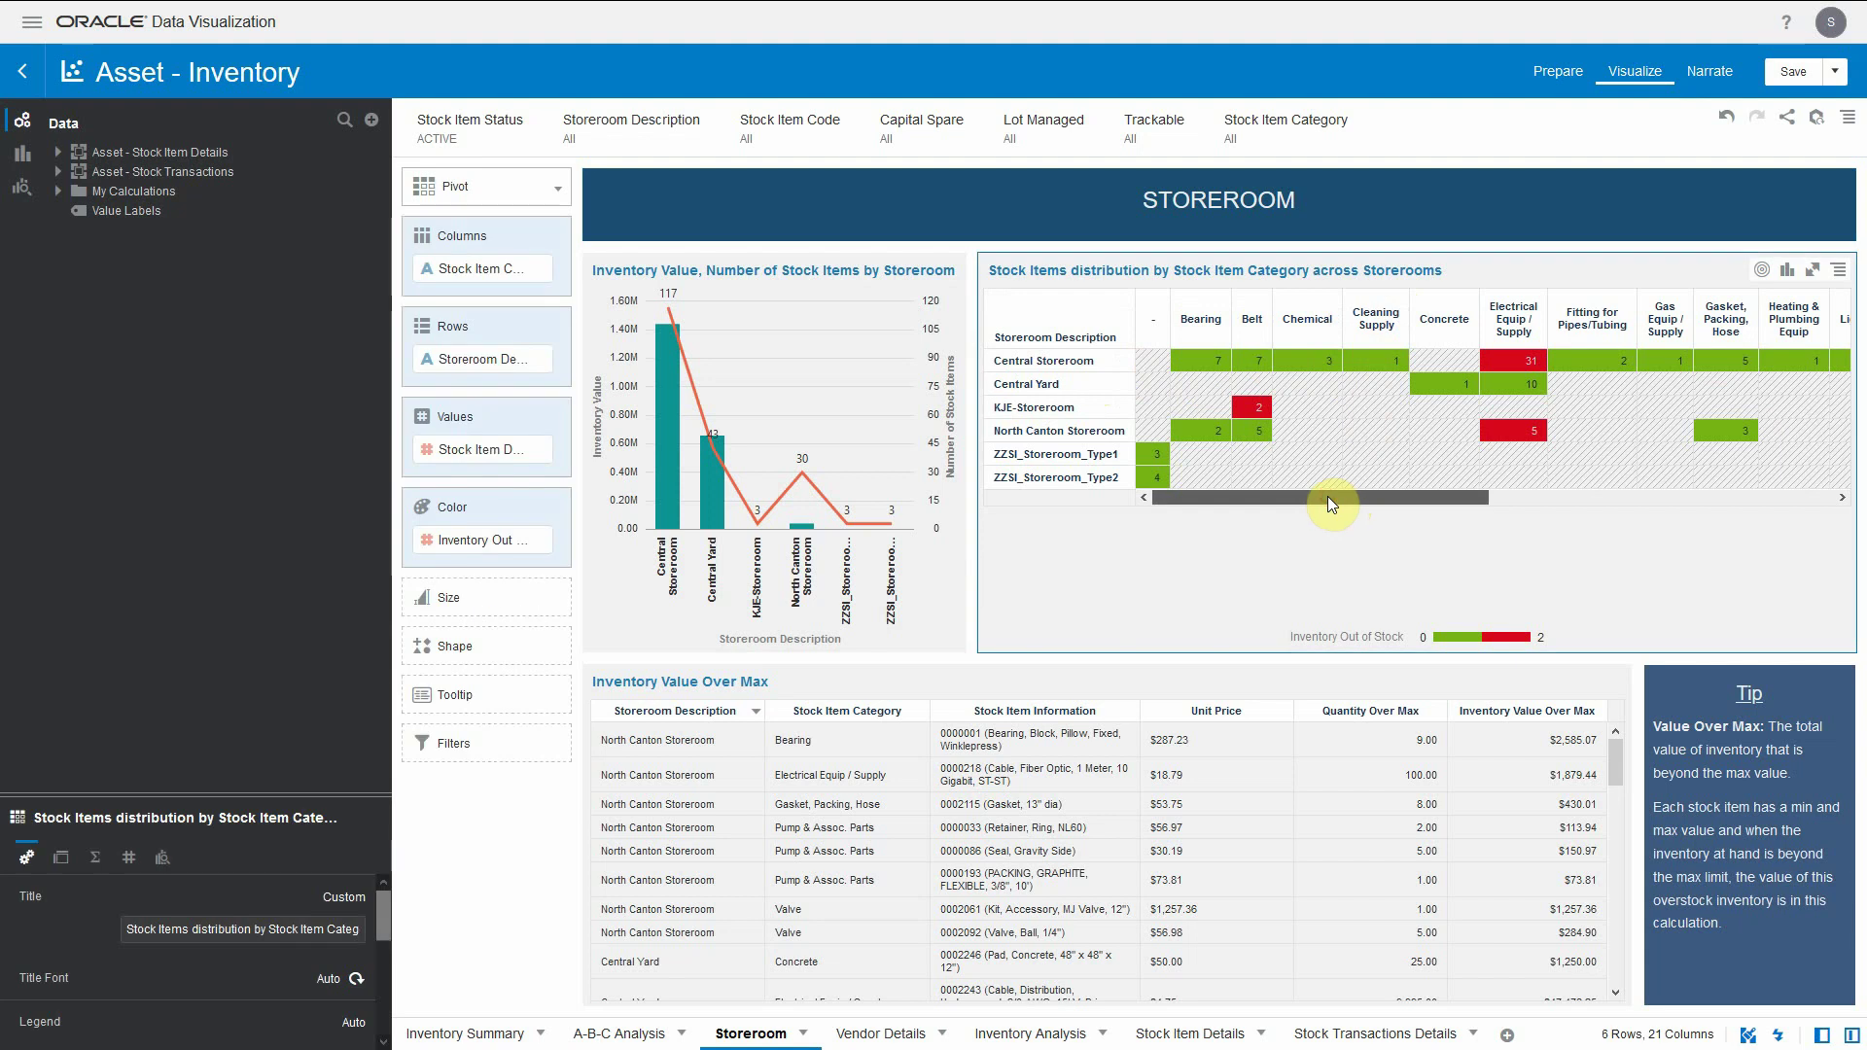
drag(1330, 497, 1347, 498)
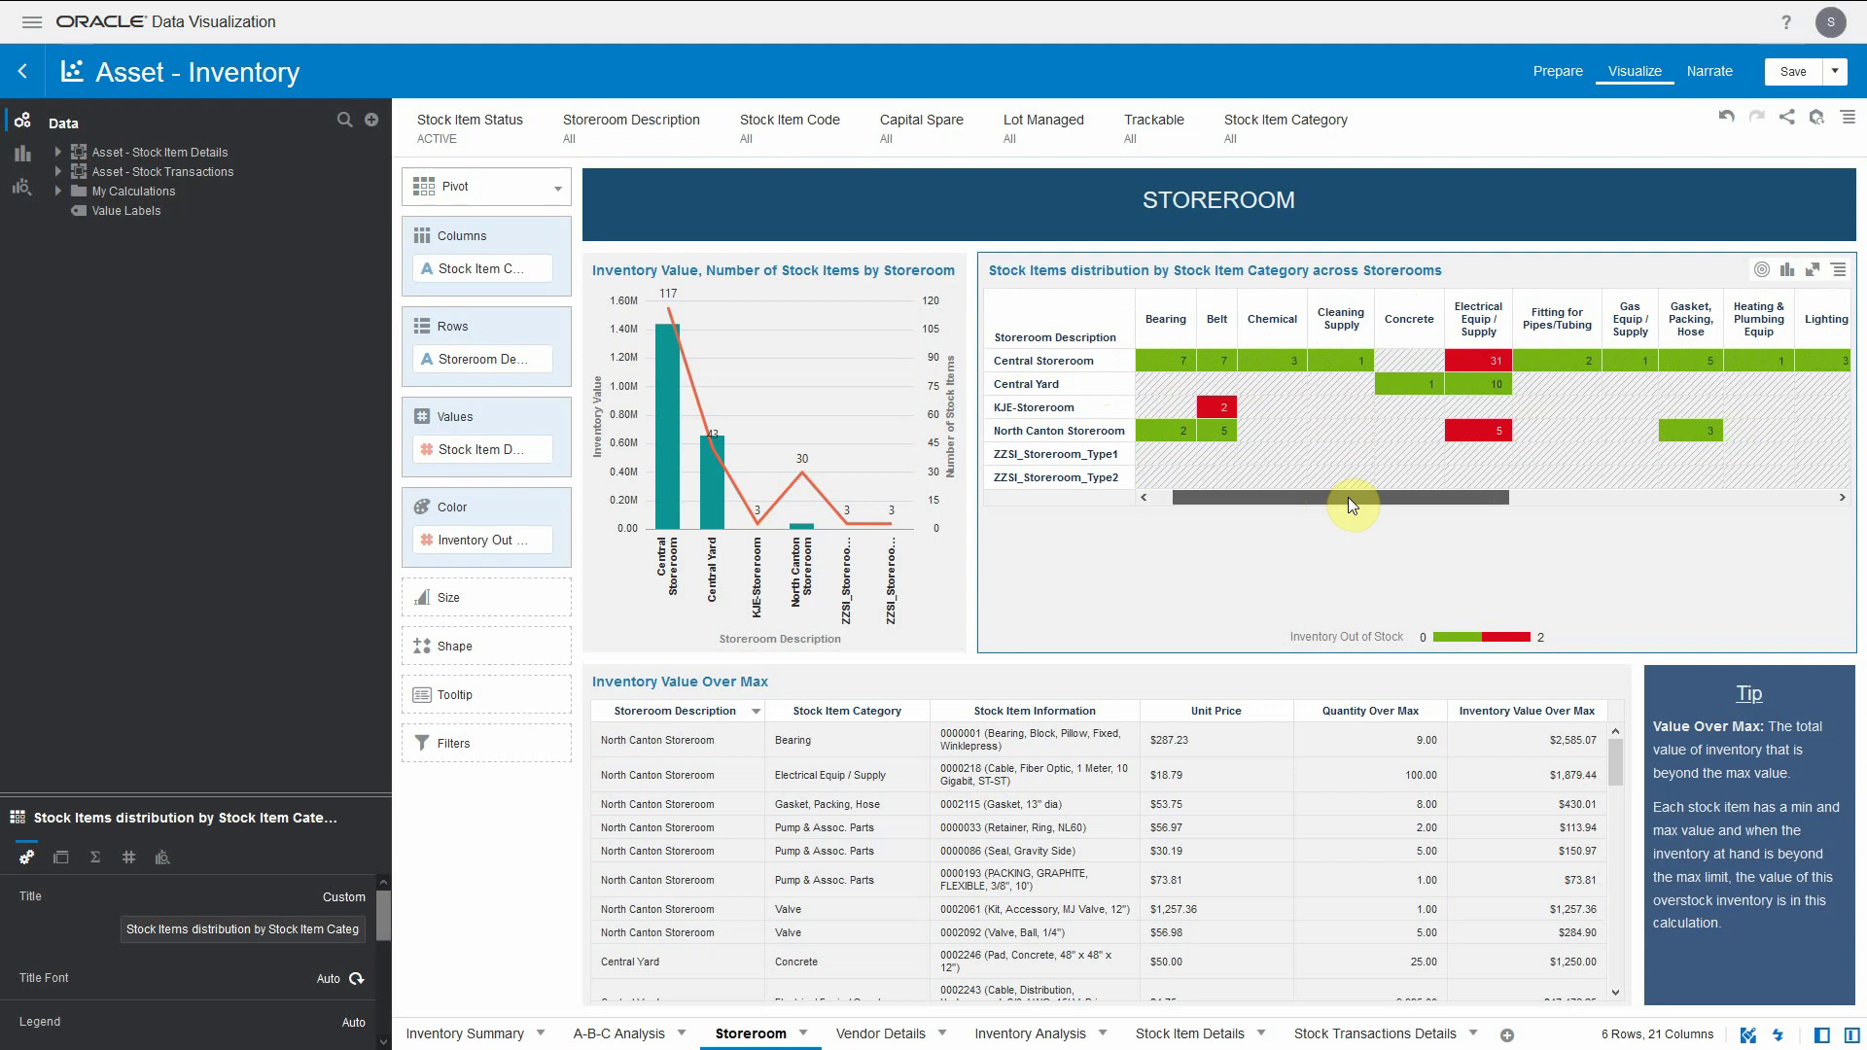
drag(1348, 497, 1221, 534)
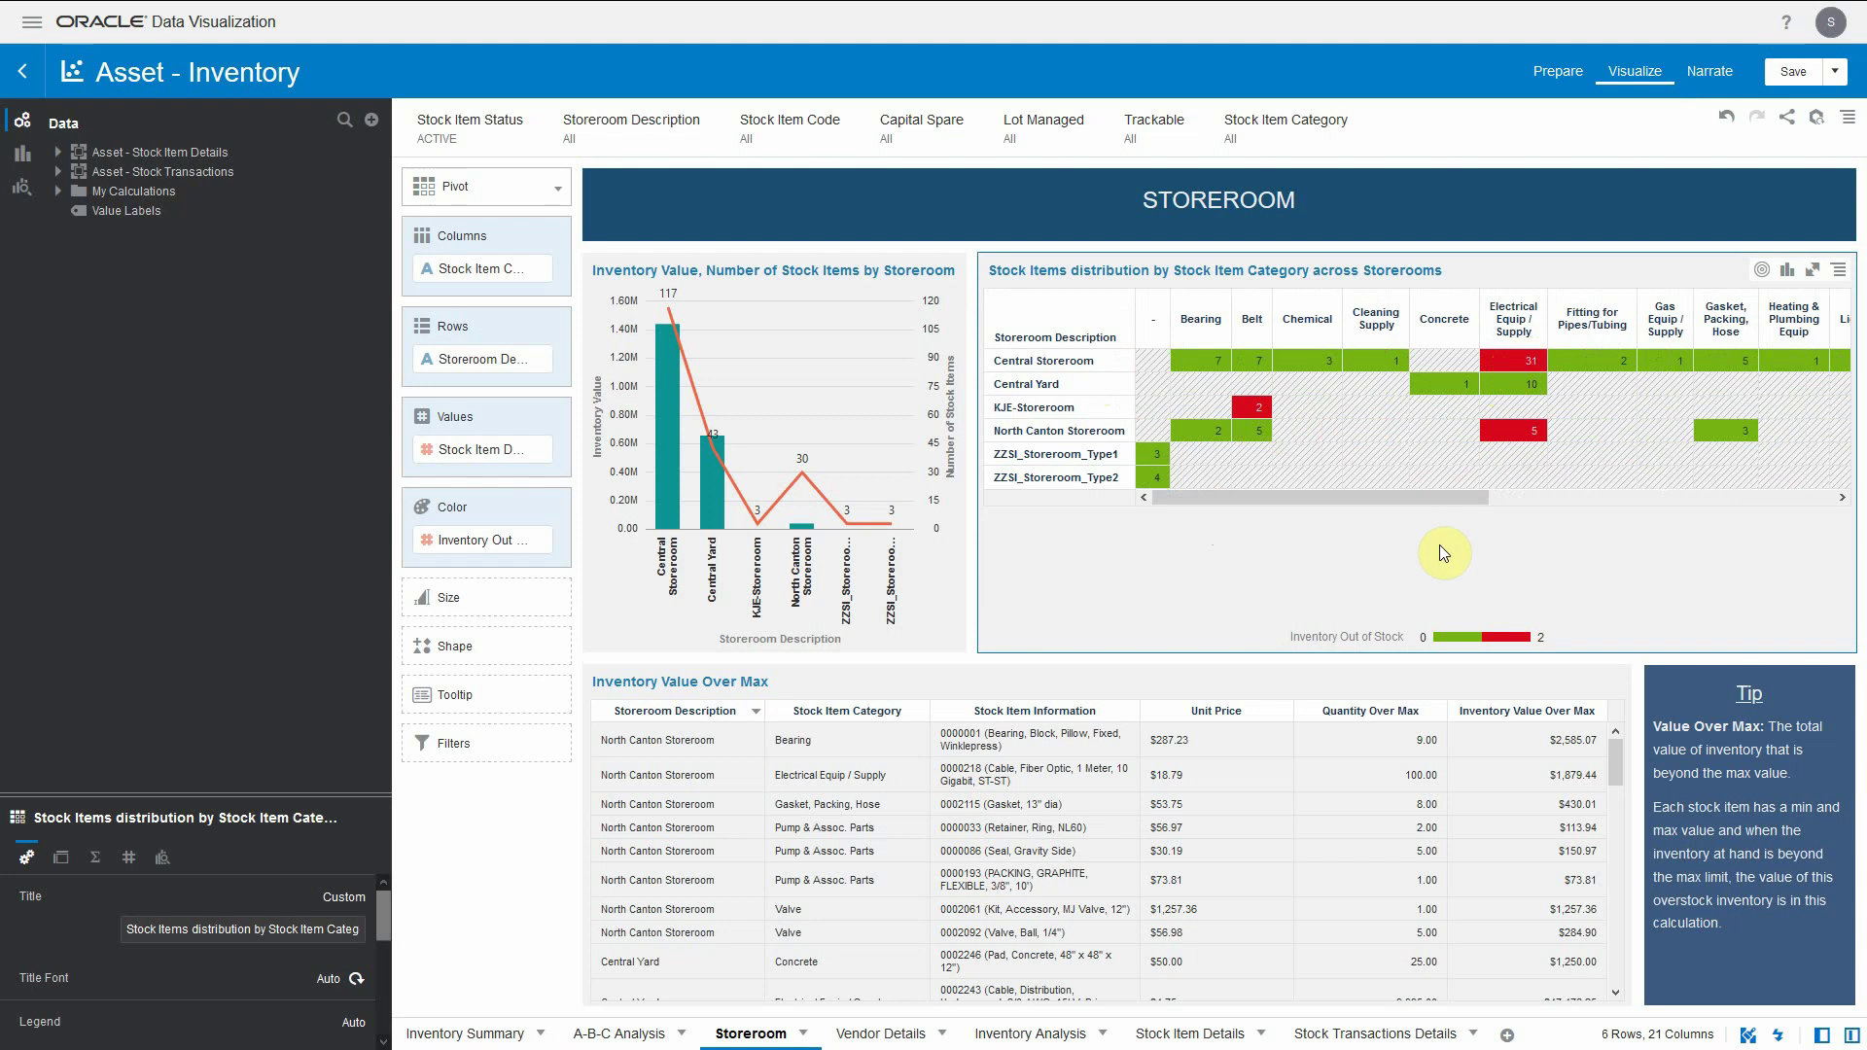
drag(1448, 497, 1292, 520)
mouse_move(1515, 367)
mouse_move(1533, 441)
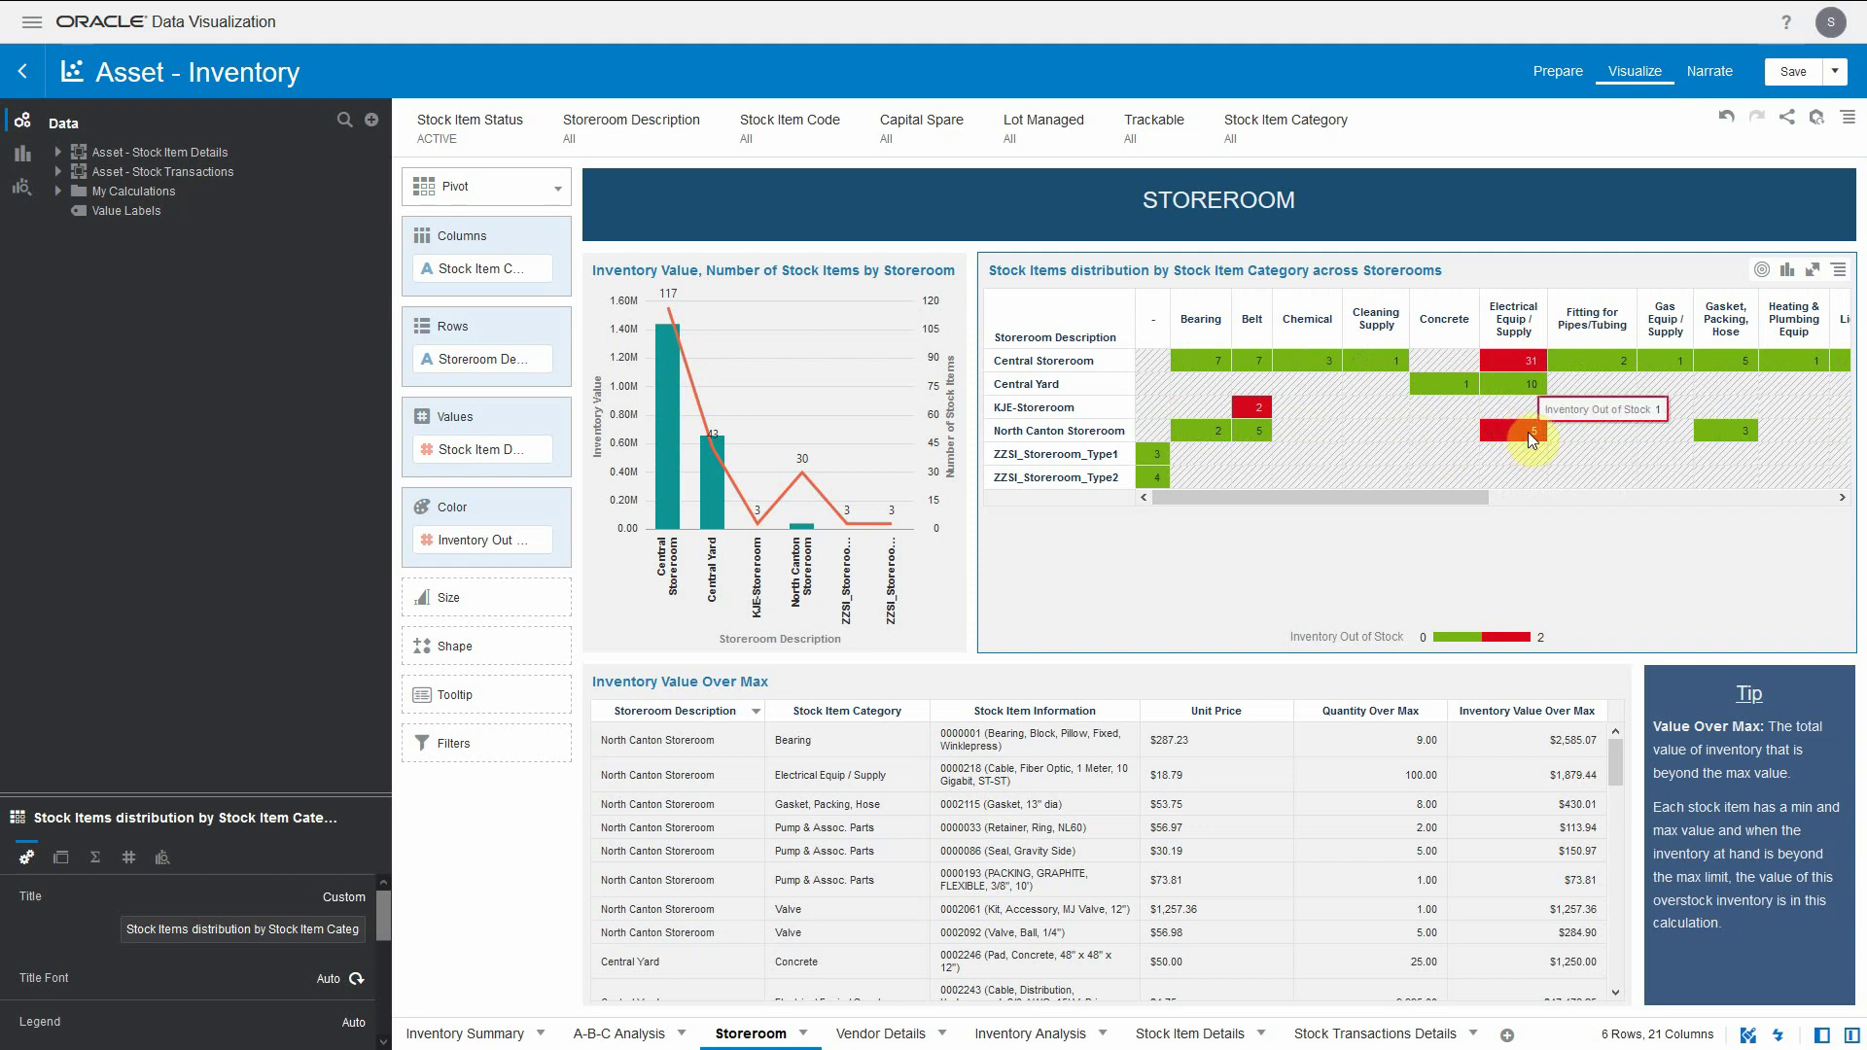
drag(1423, 501, 1648, 506)
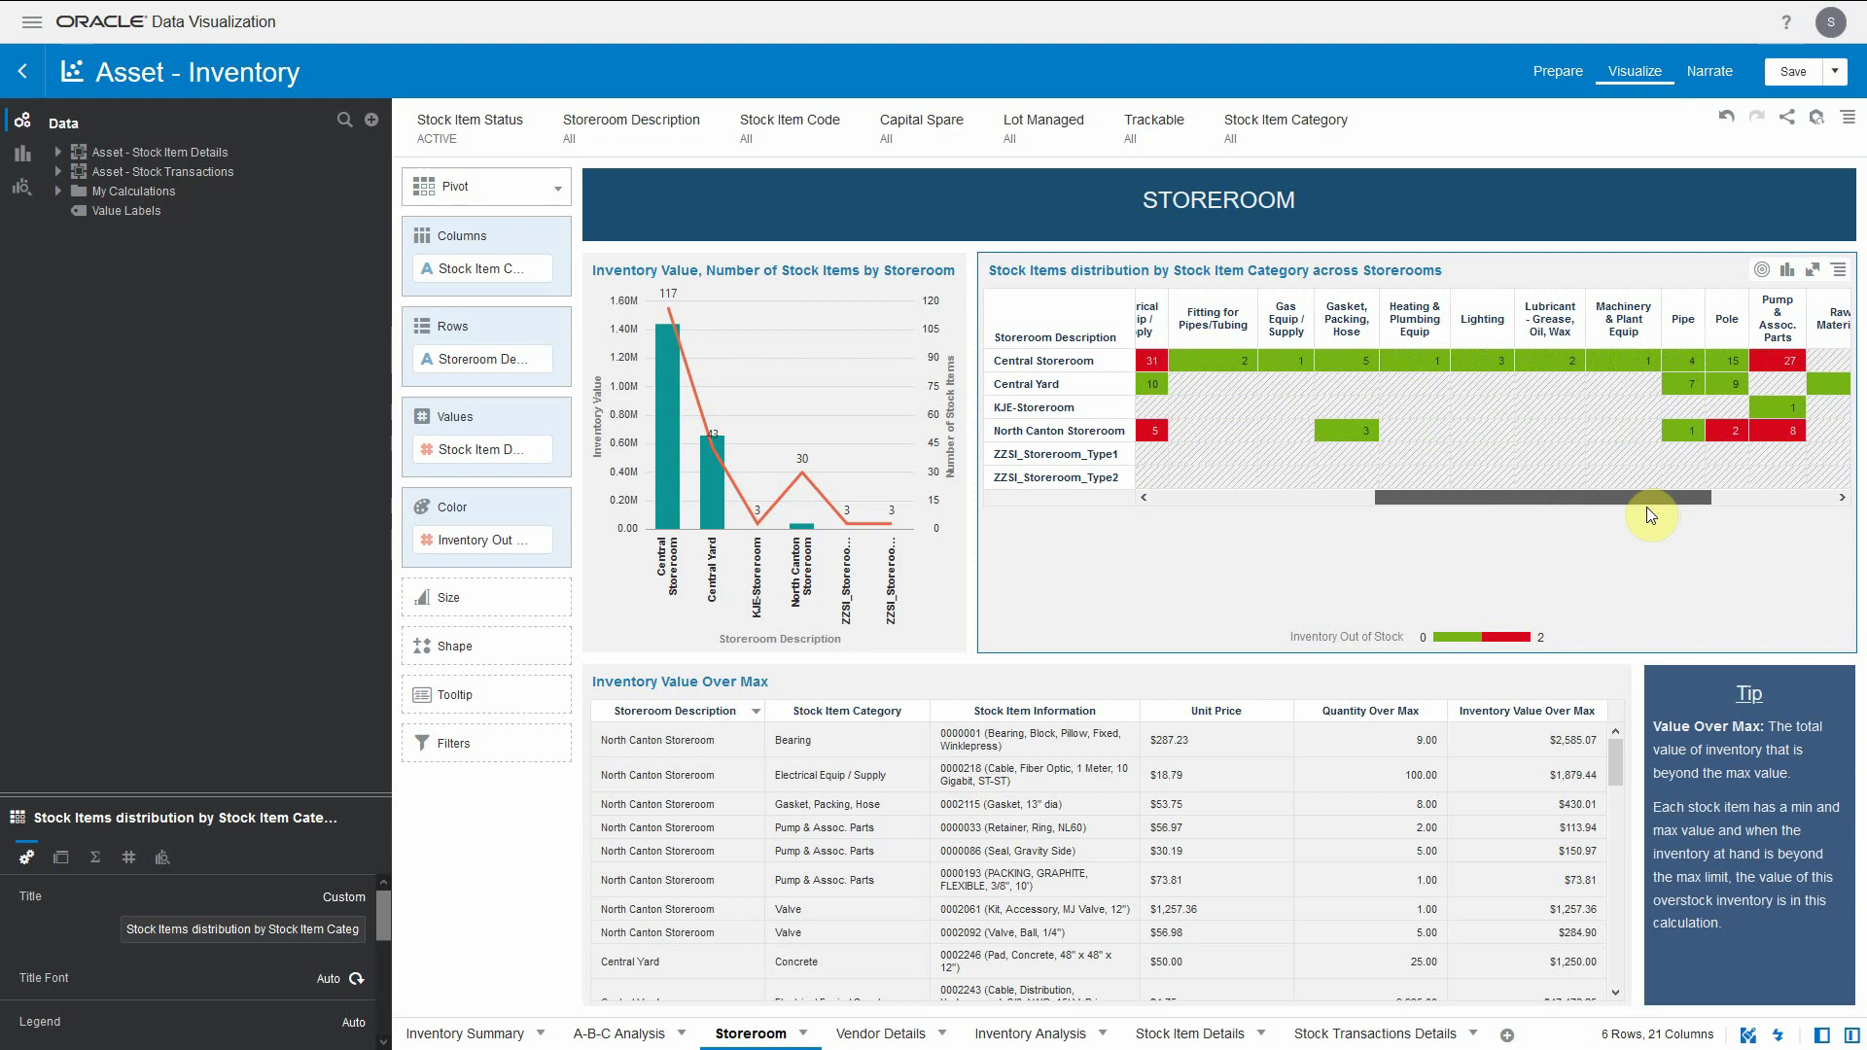
drag(1649, 506, 1322, 515)
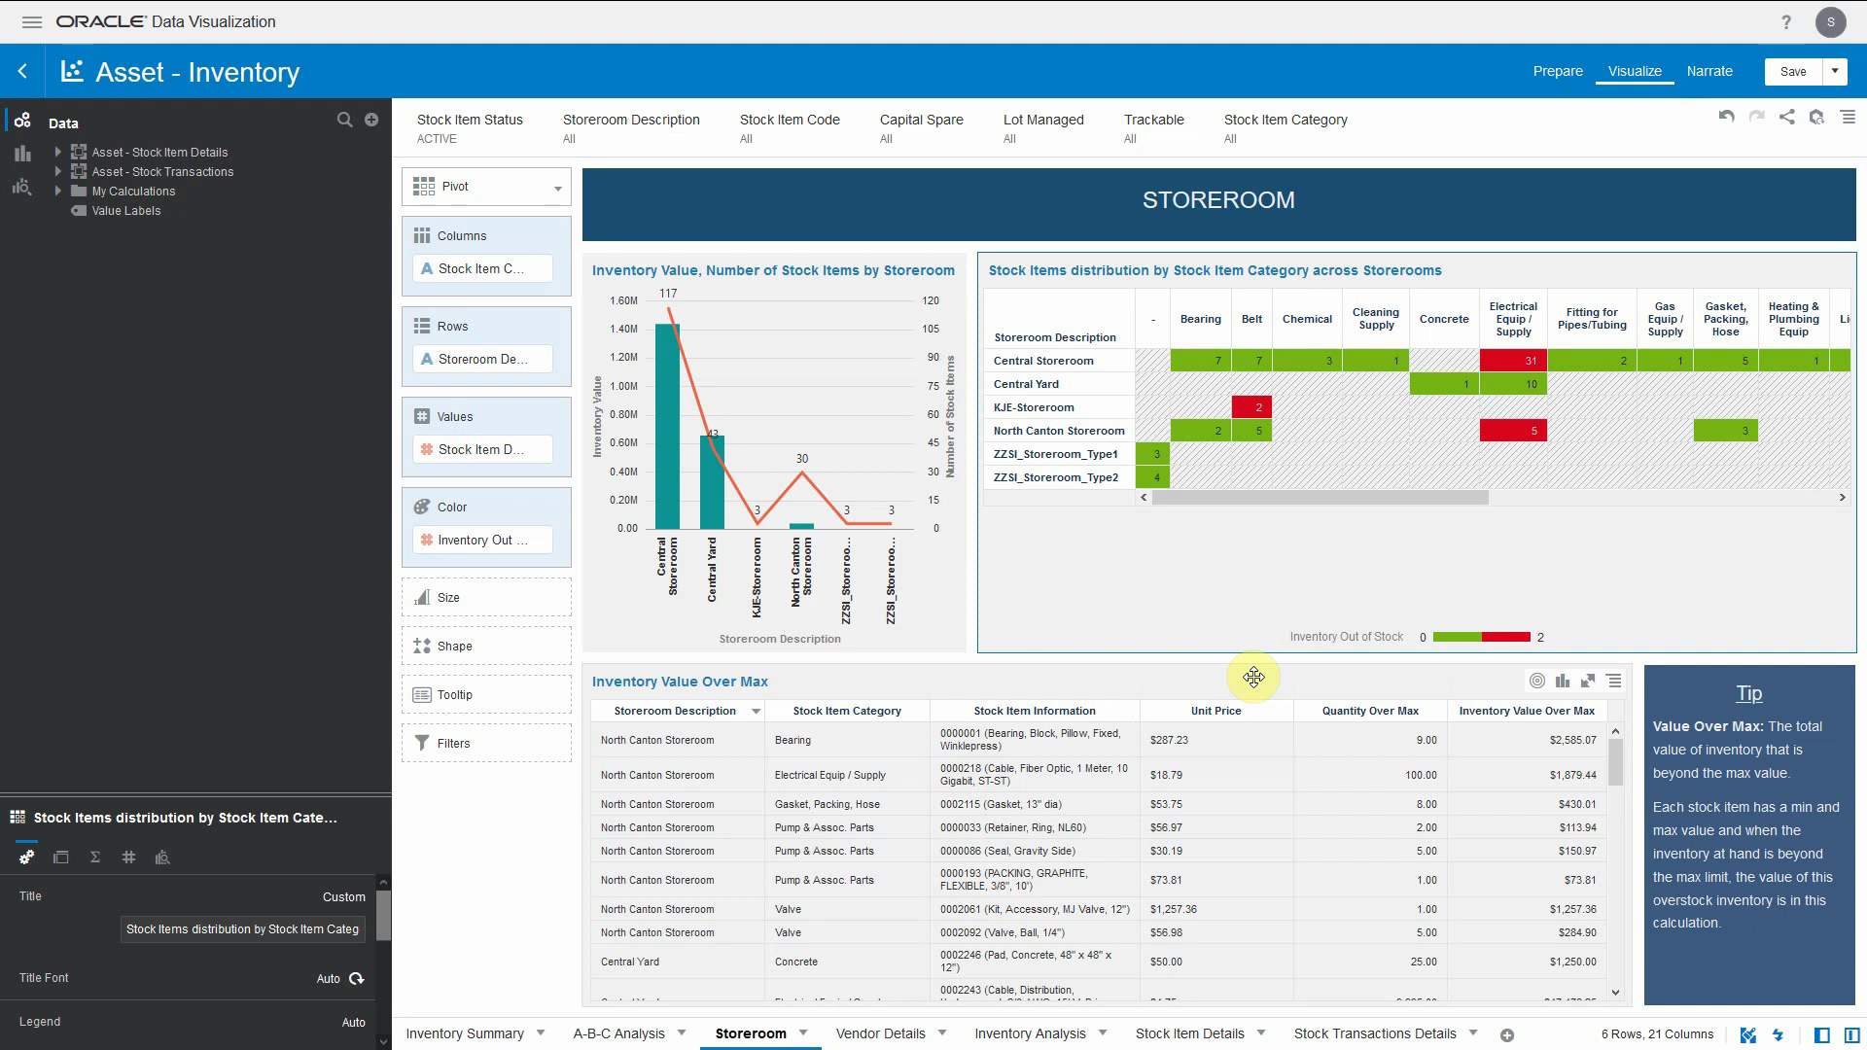
Select the overstock table and clear its Value Labels selection.
click(1558, 746)
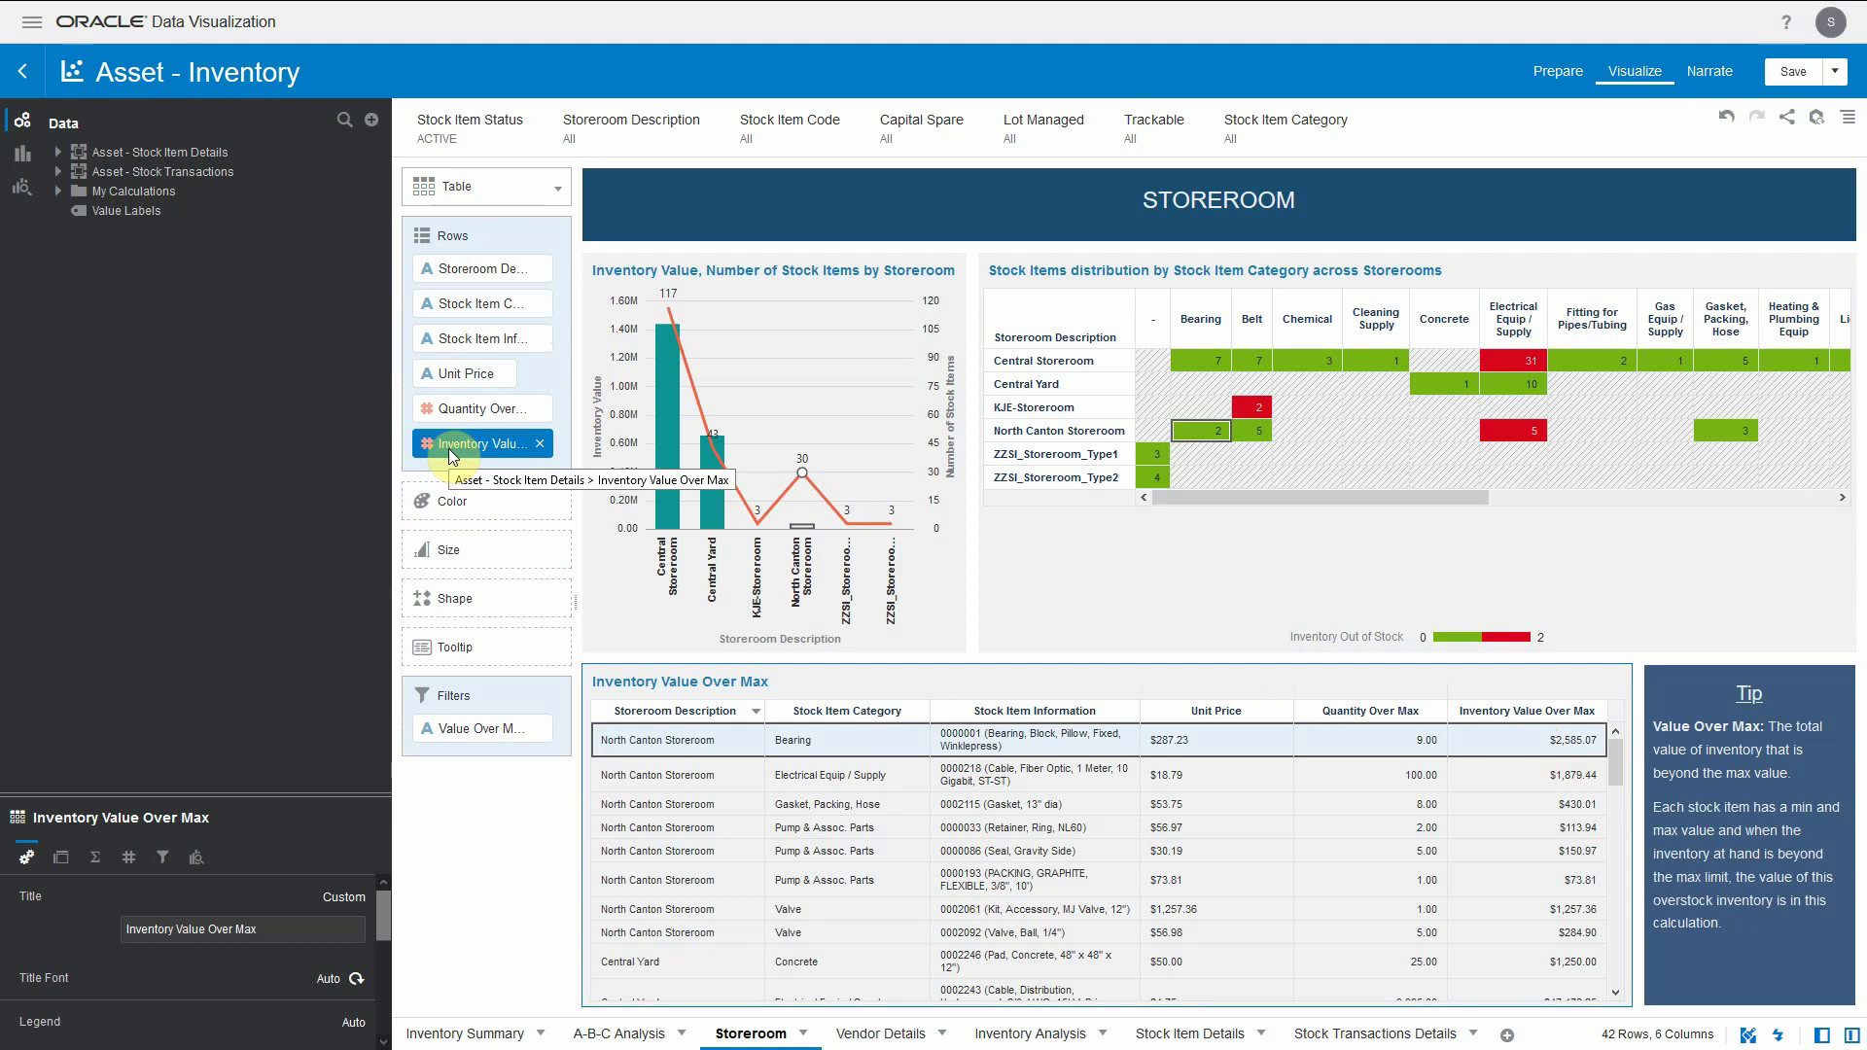
click(126, 210)
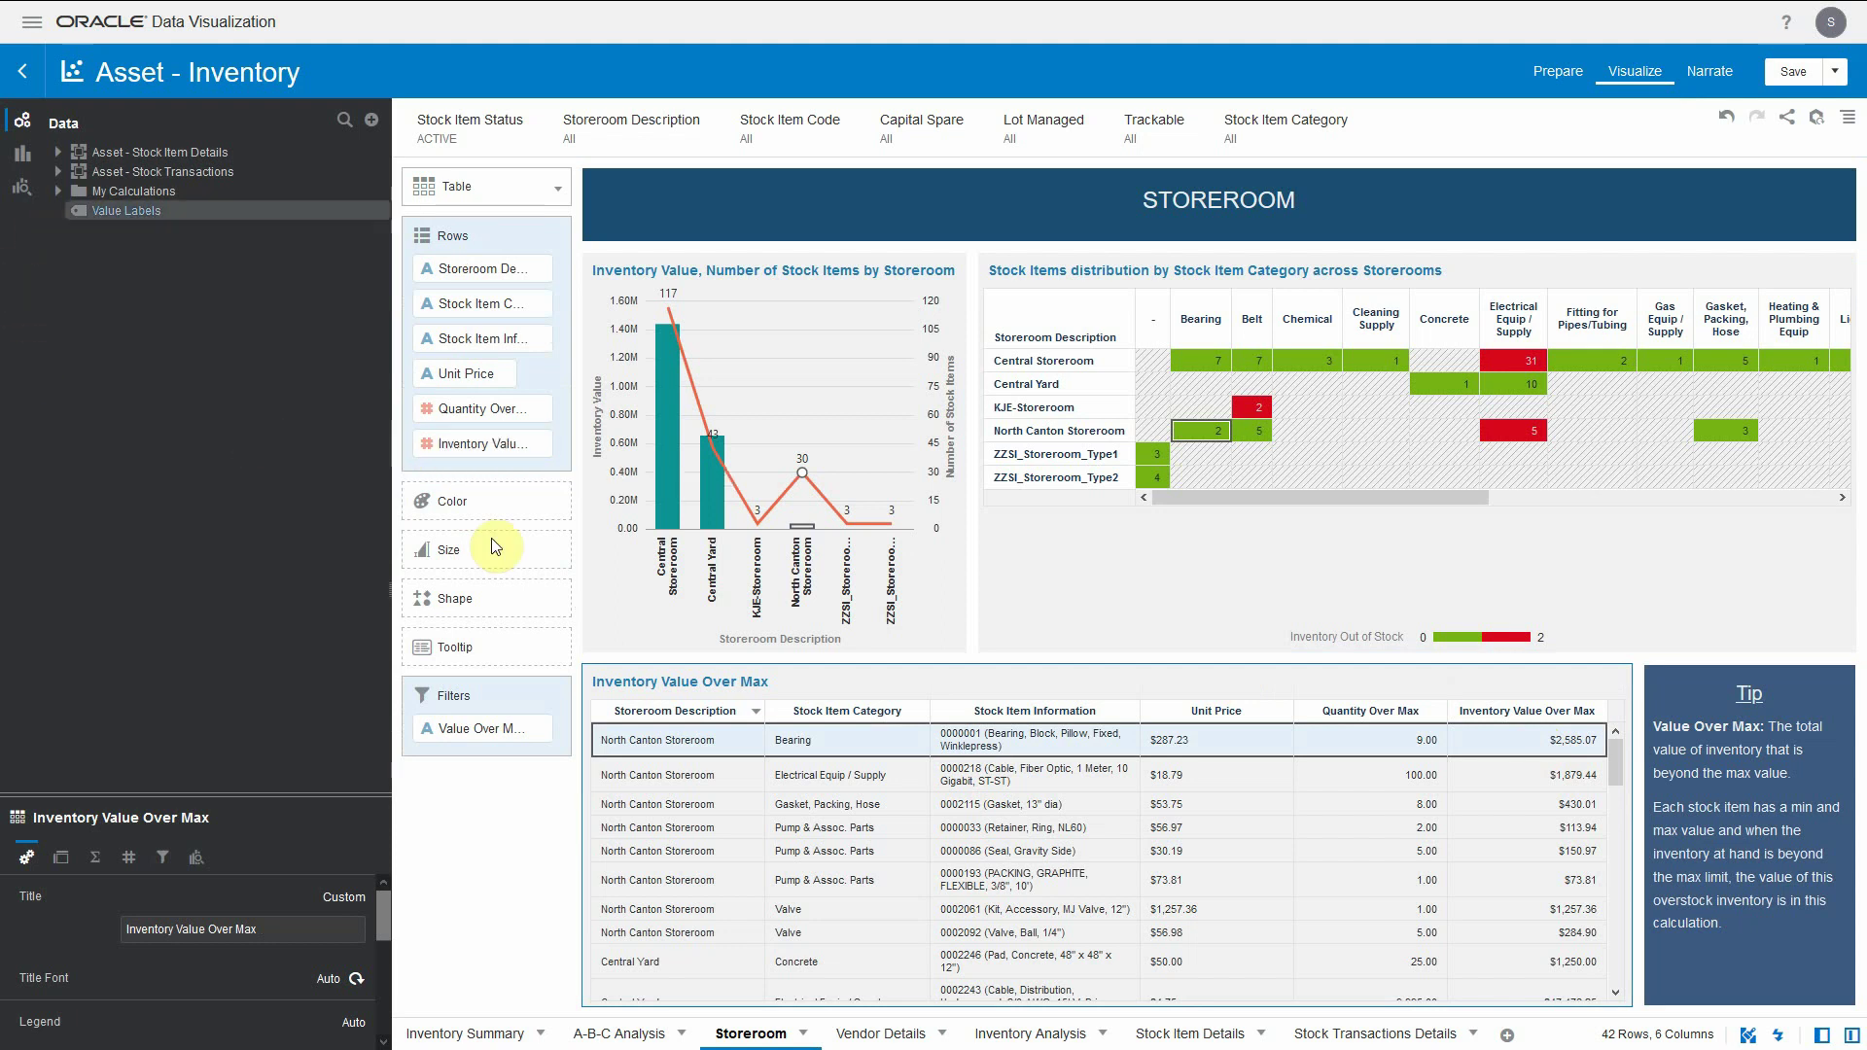
click(496, 546)
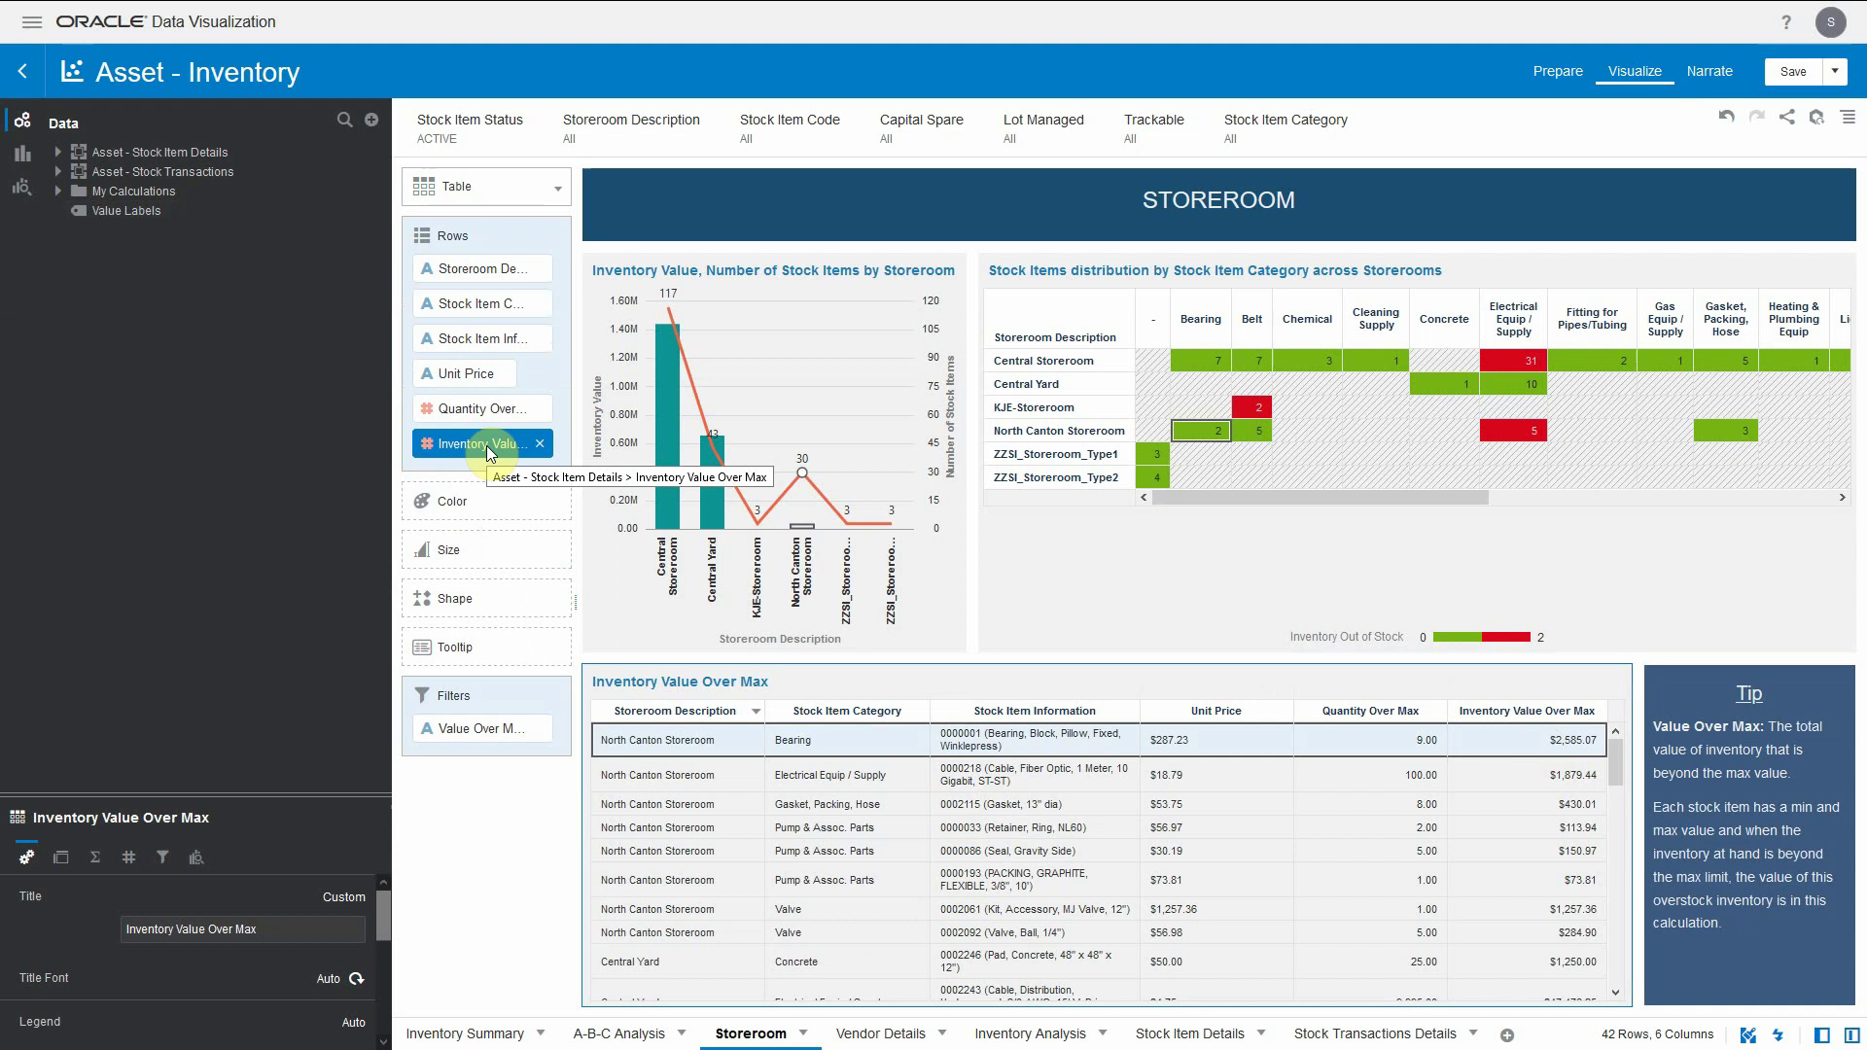
Review the Inventory Value Over Max formula in My Calculations and cancel without changes.
click(58, 192)
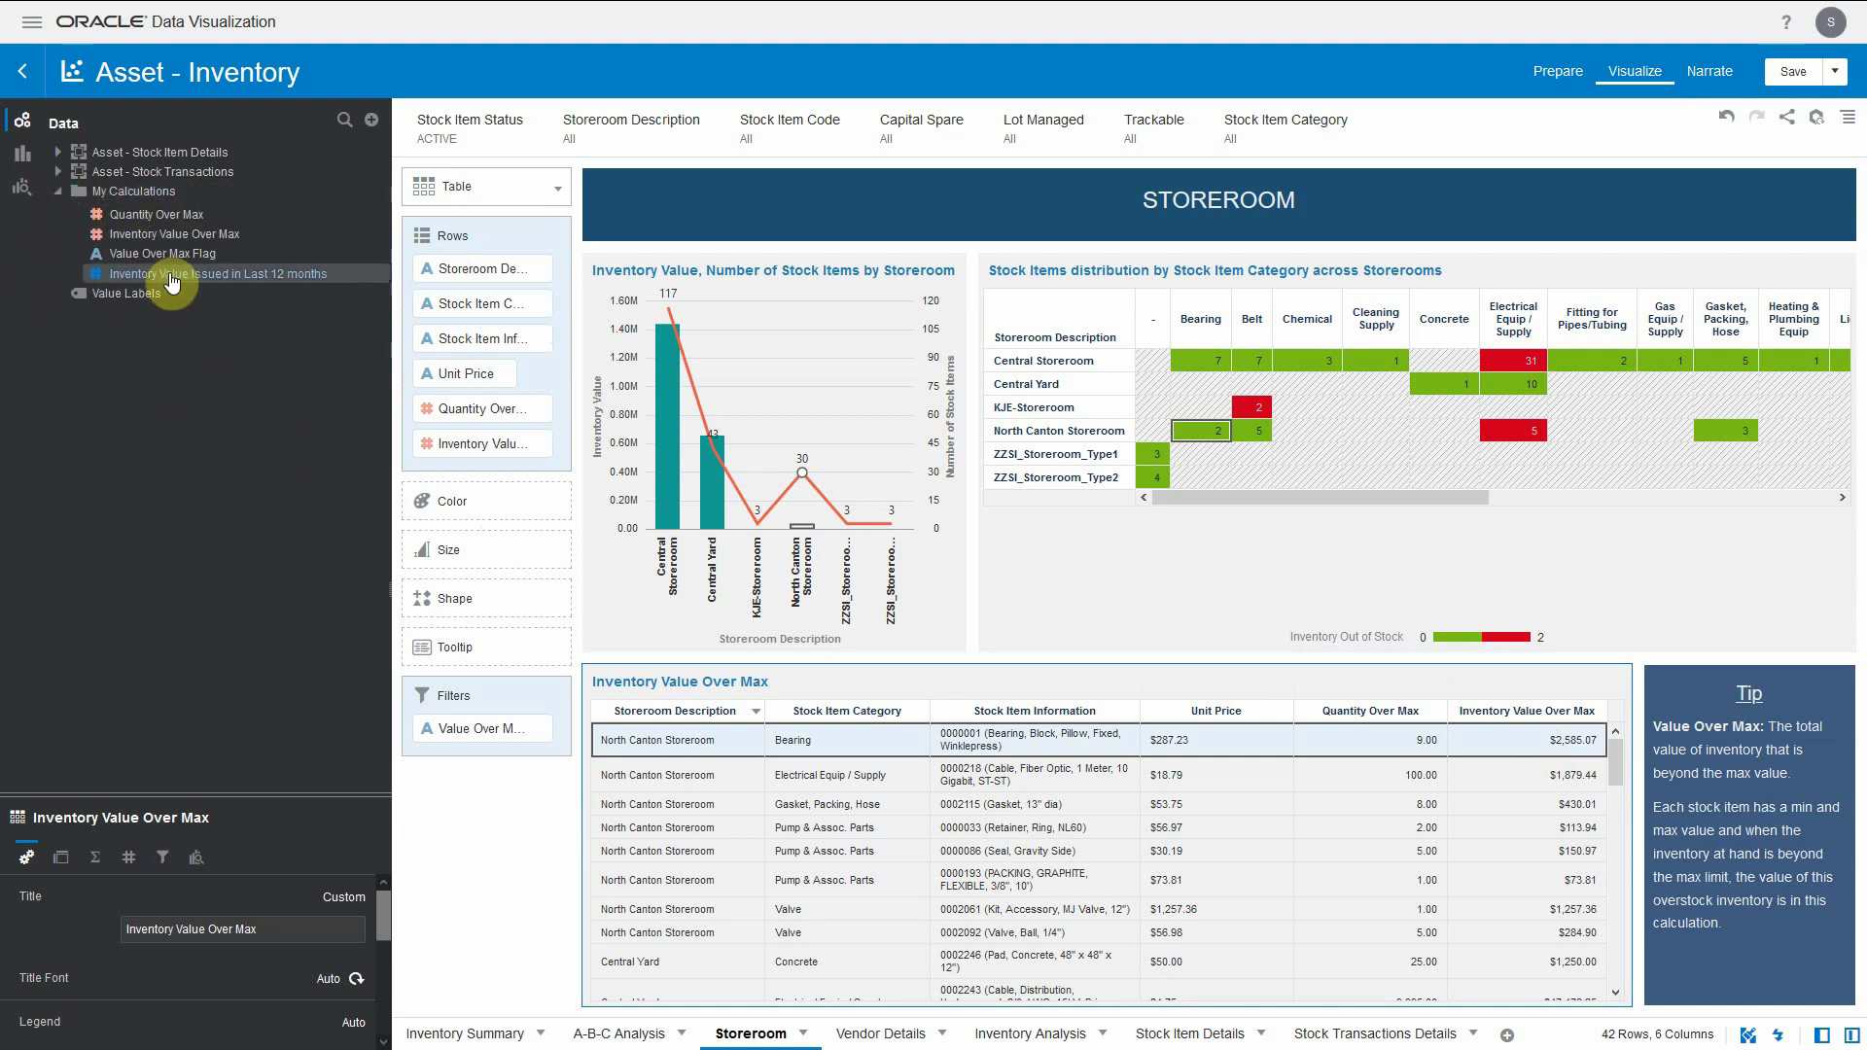
right_click(170, 238)
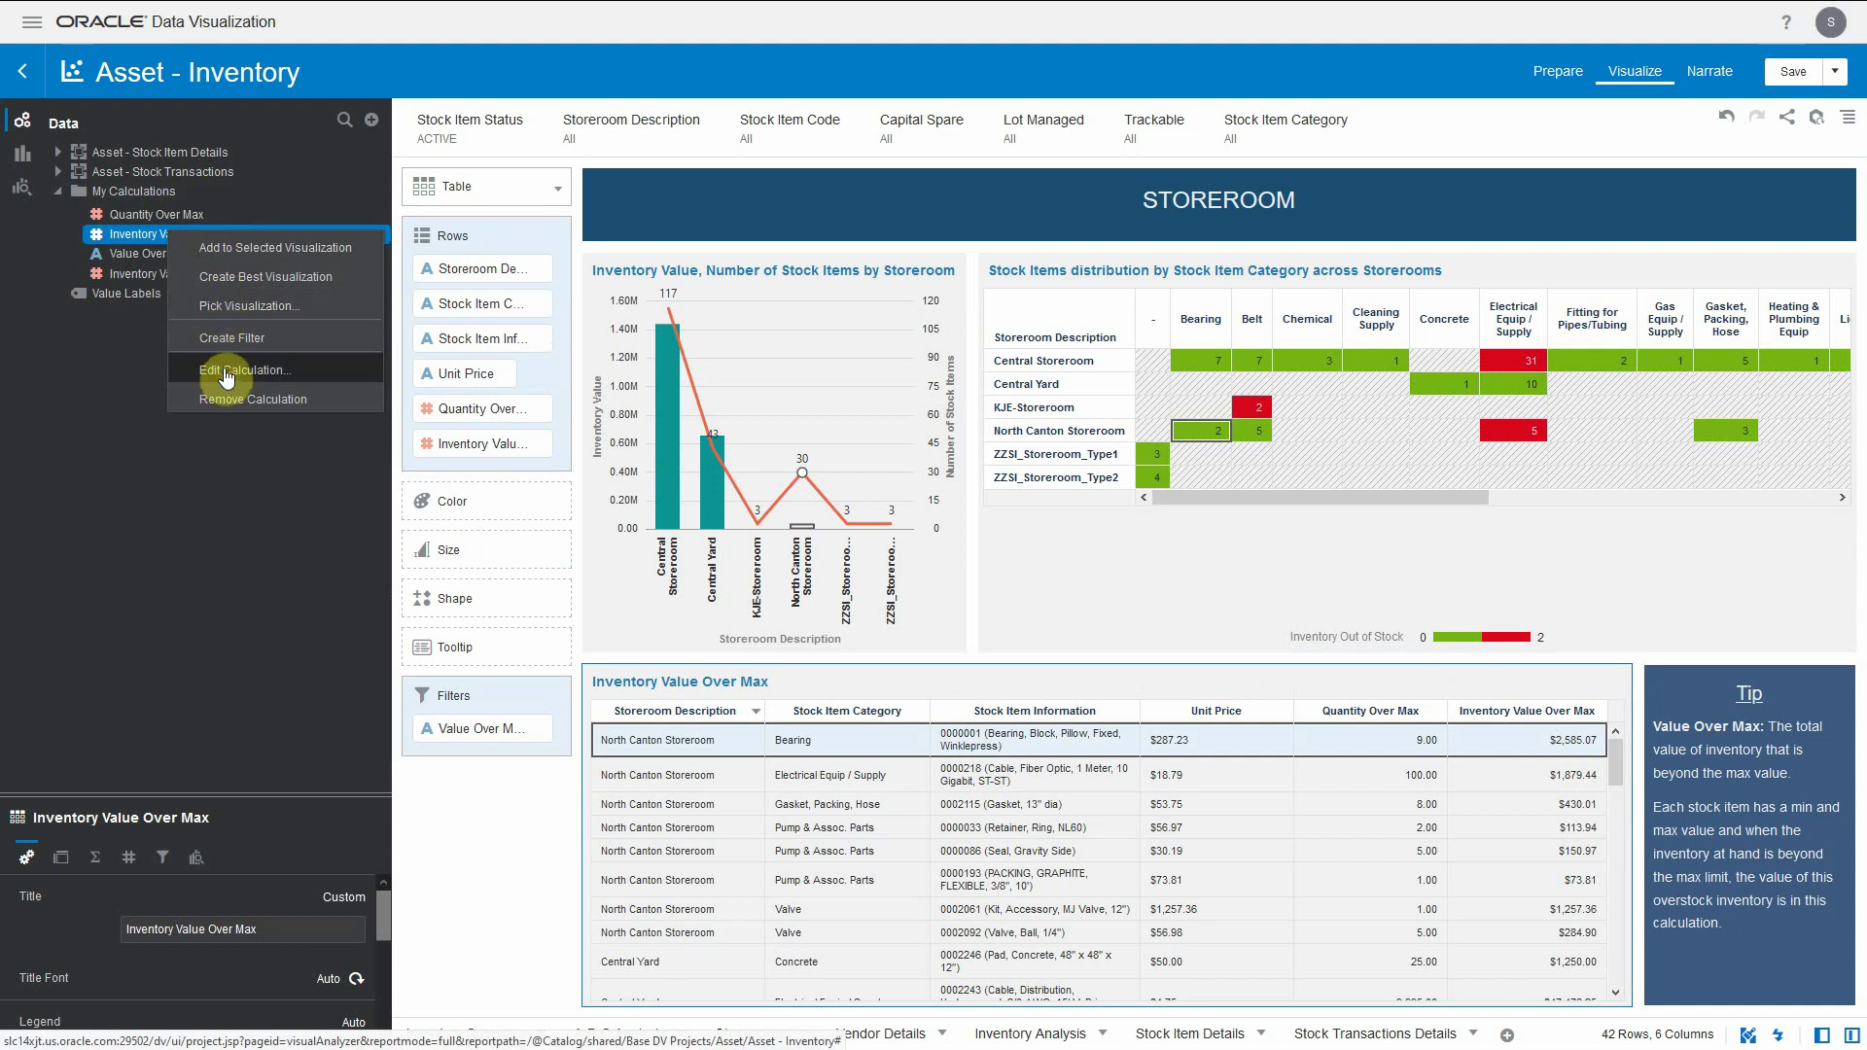
click(235, 370)
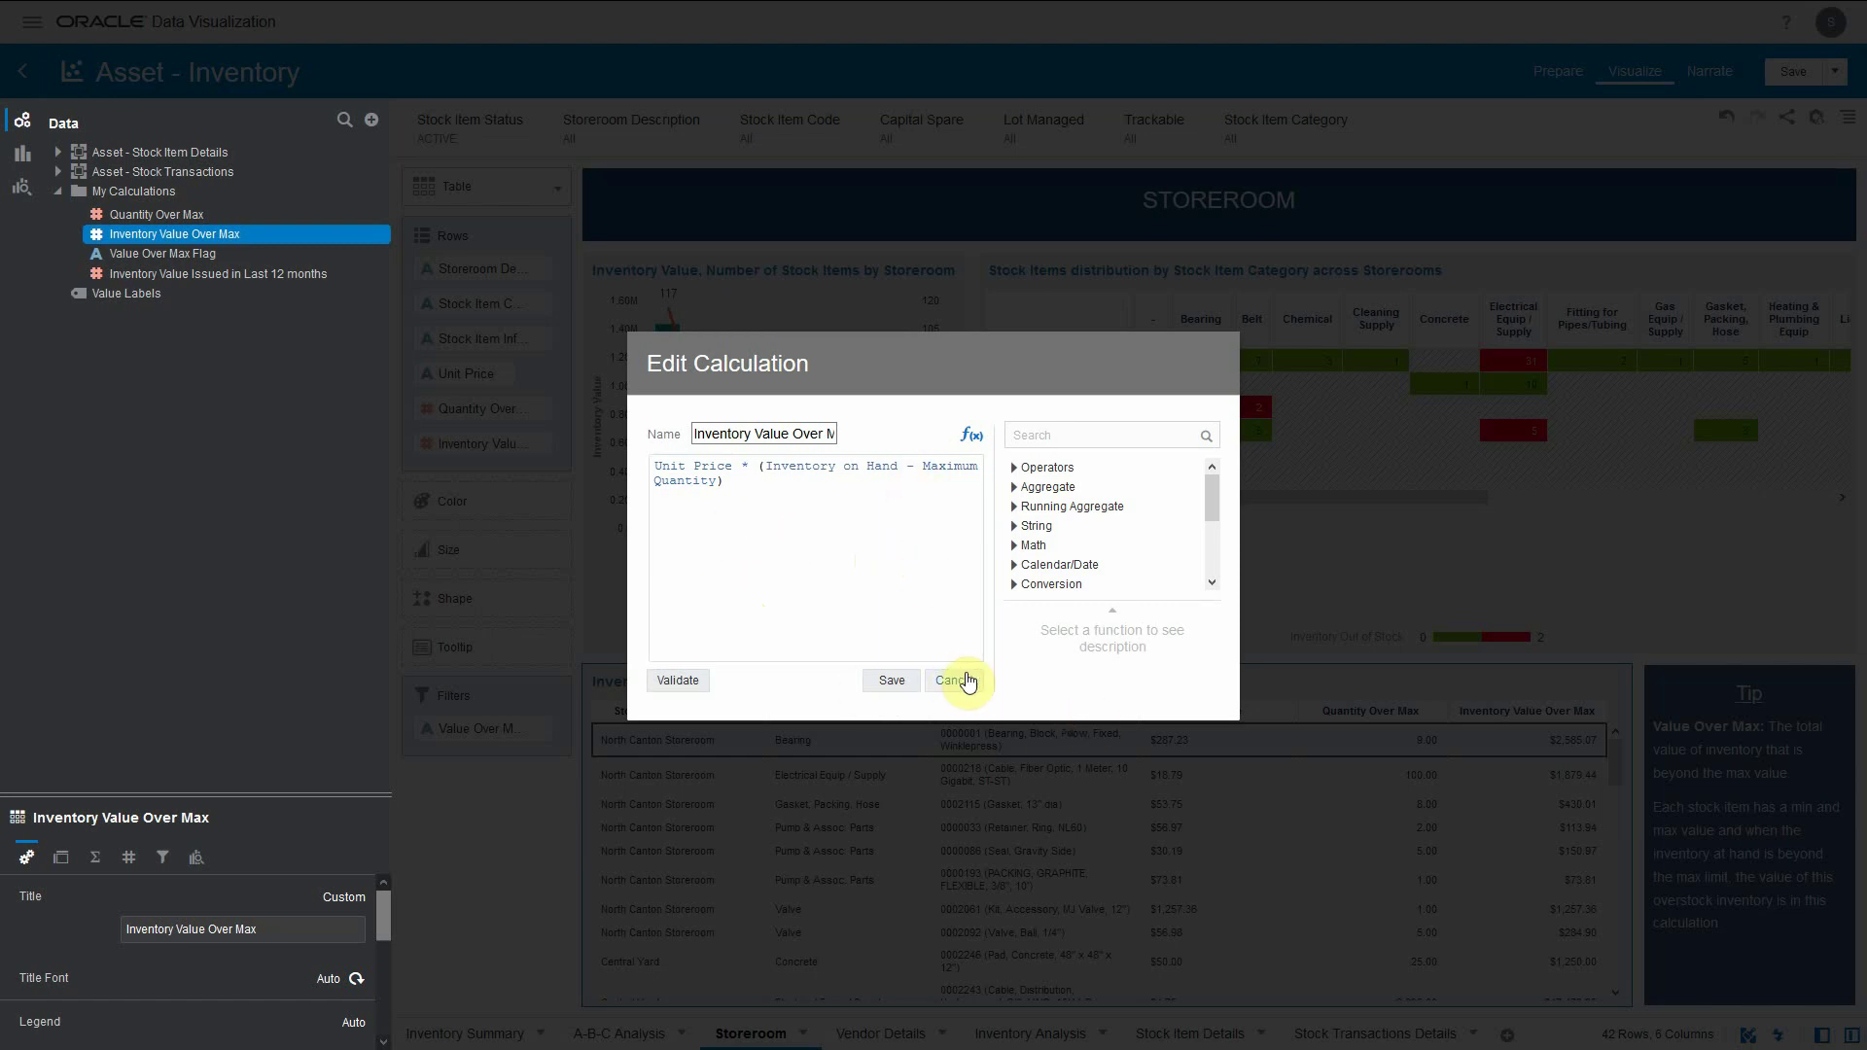
click(953, 681)
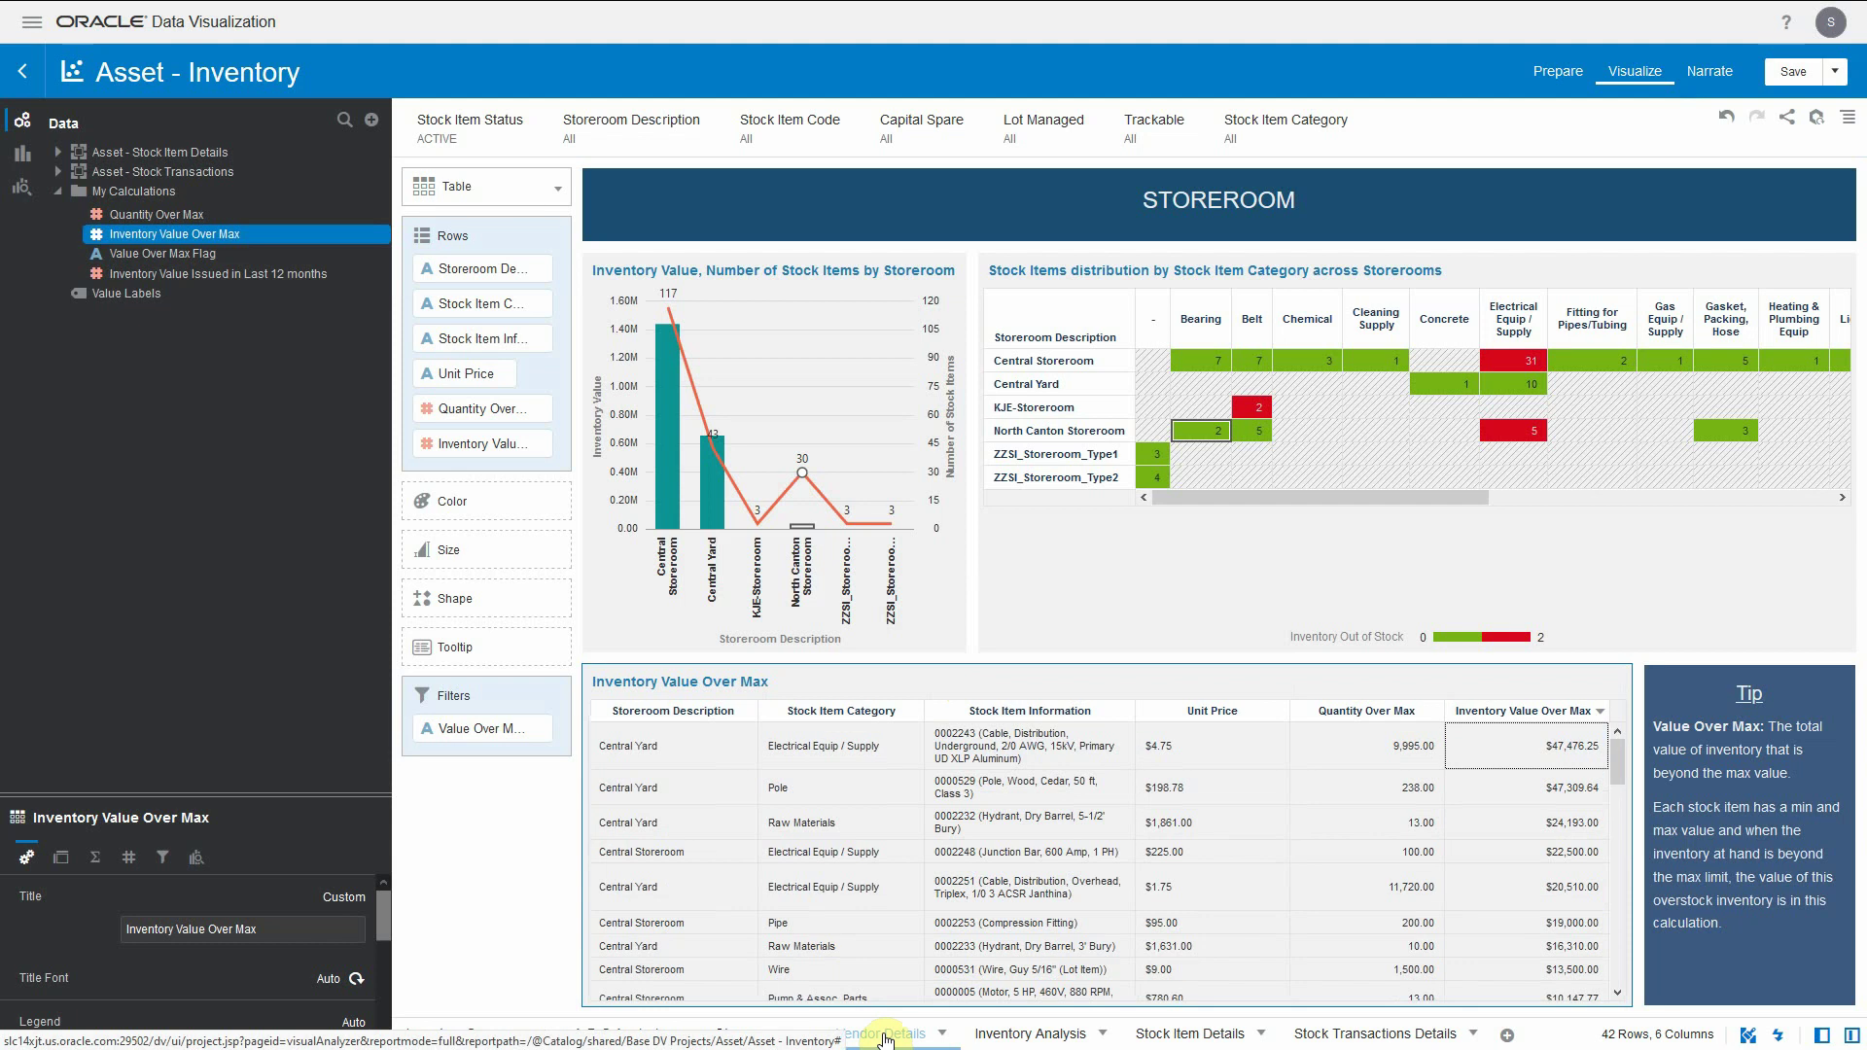
On Vendor Details, rectangle-select the vendor bubbles across the southeastern states around Atlanta.
click(885, 1036)
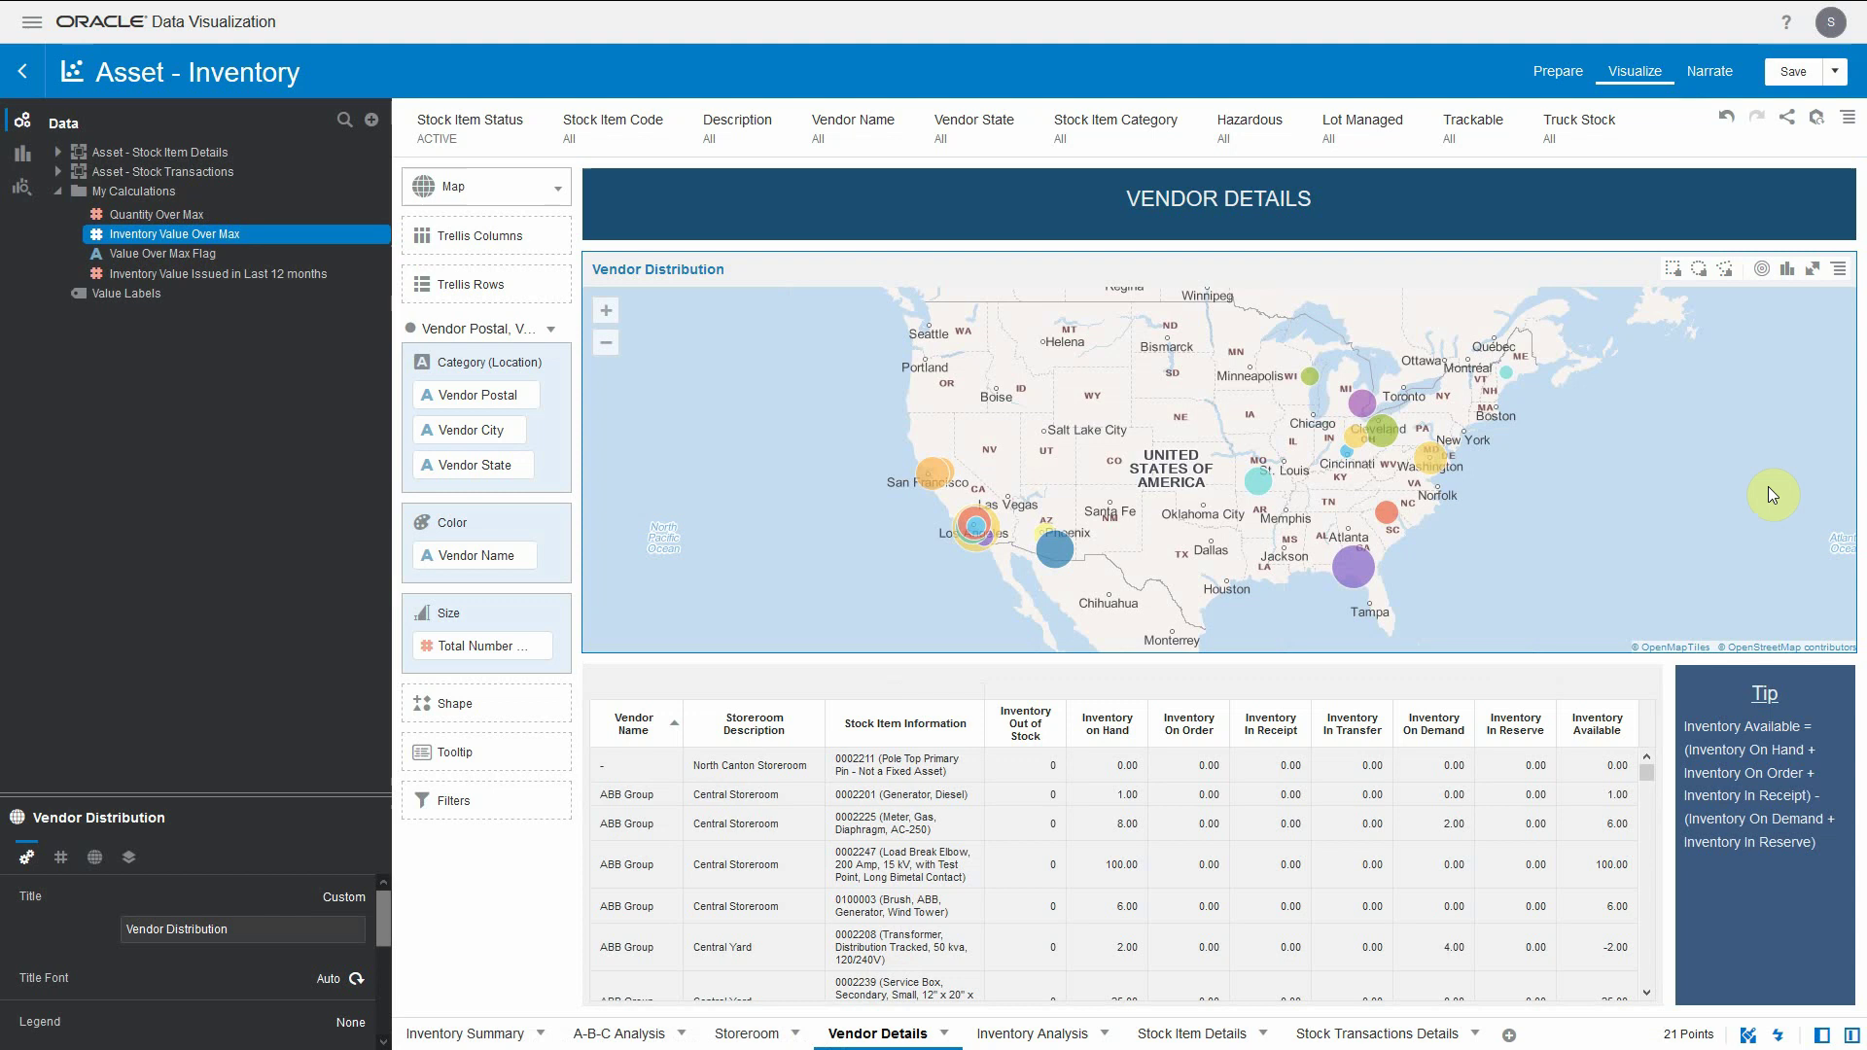
click(1673, 271)
drag(1295, 511, 1386, 584)
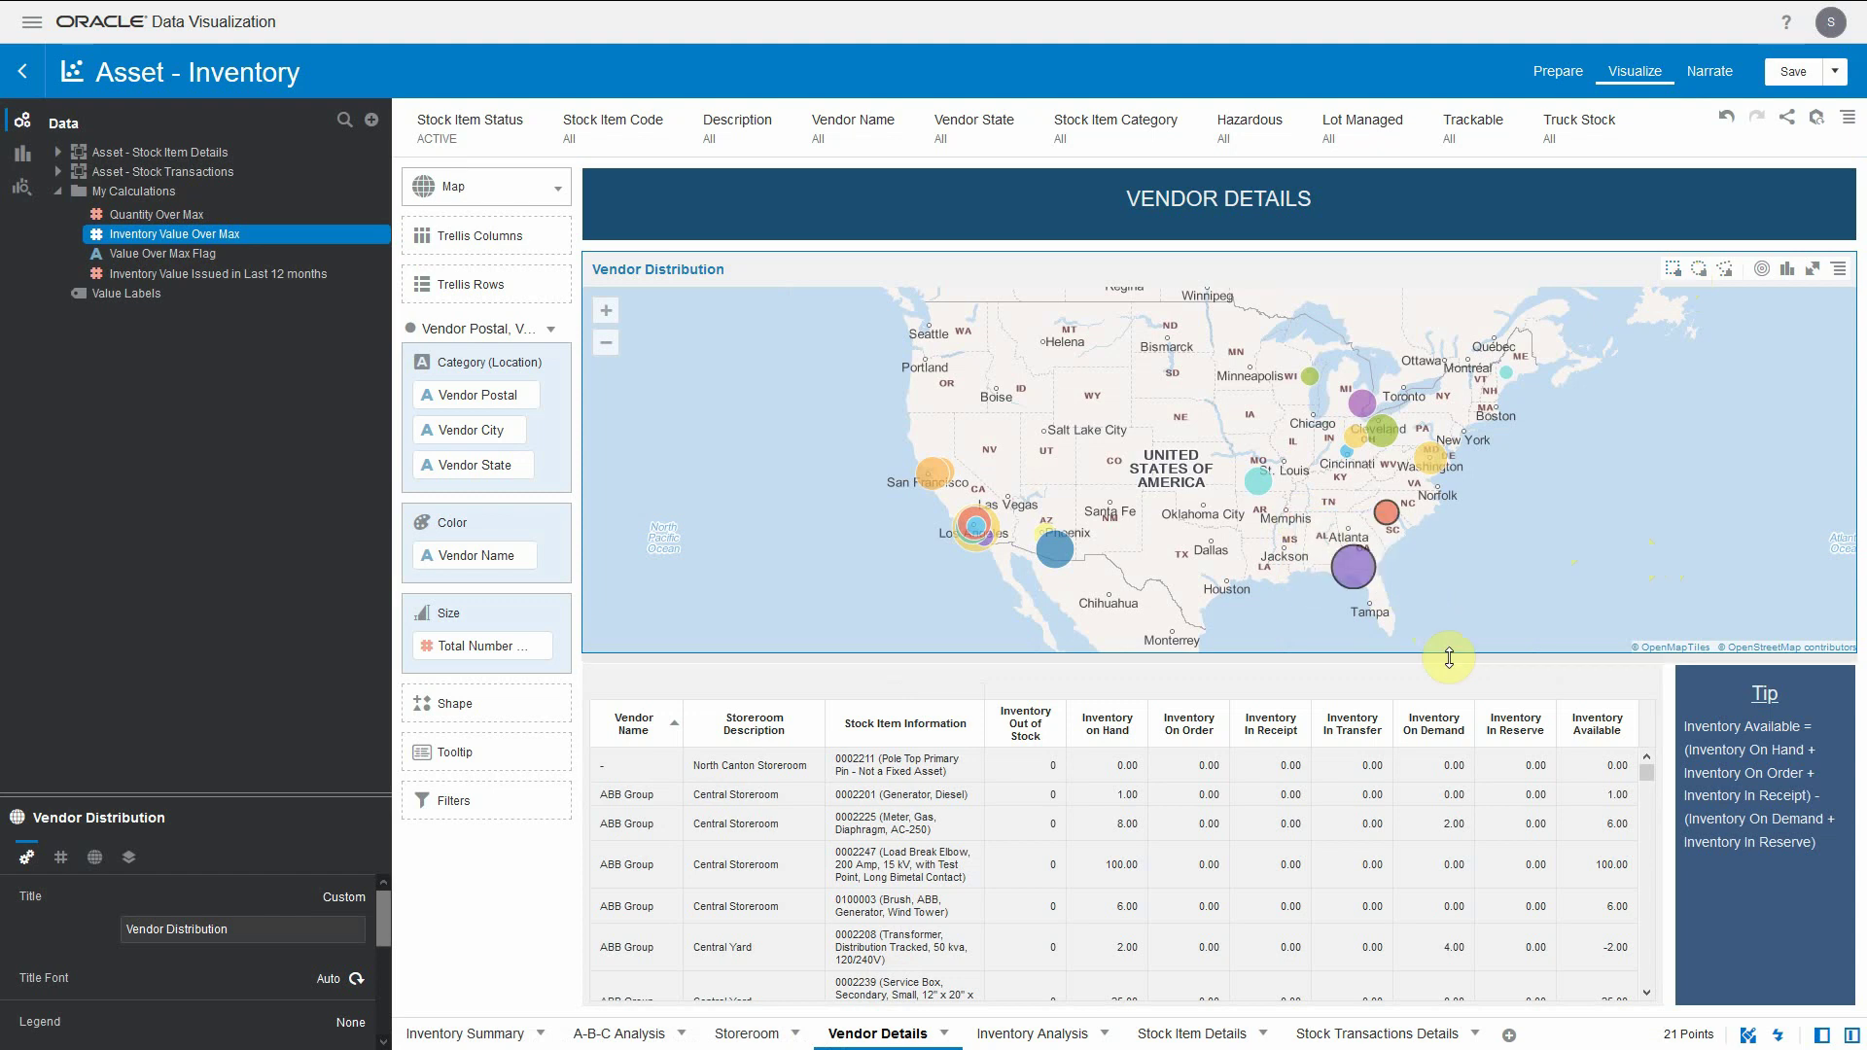
right_click(1352, 568)
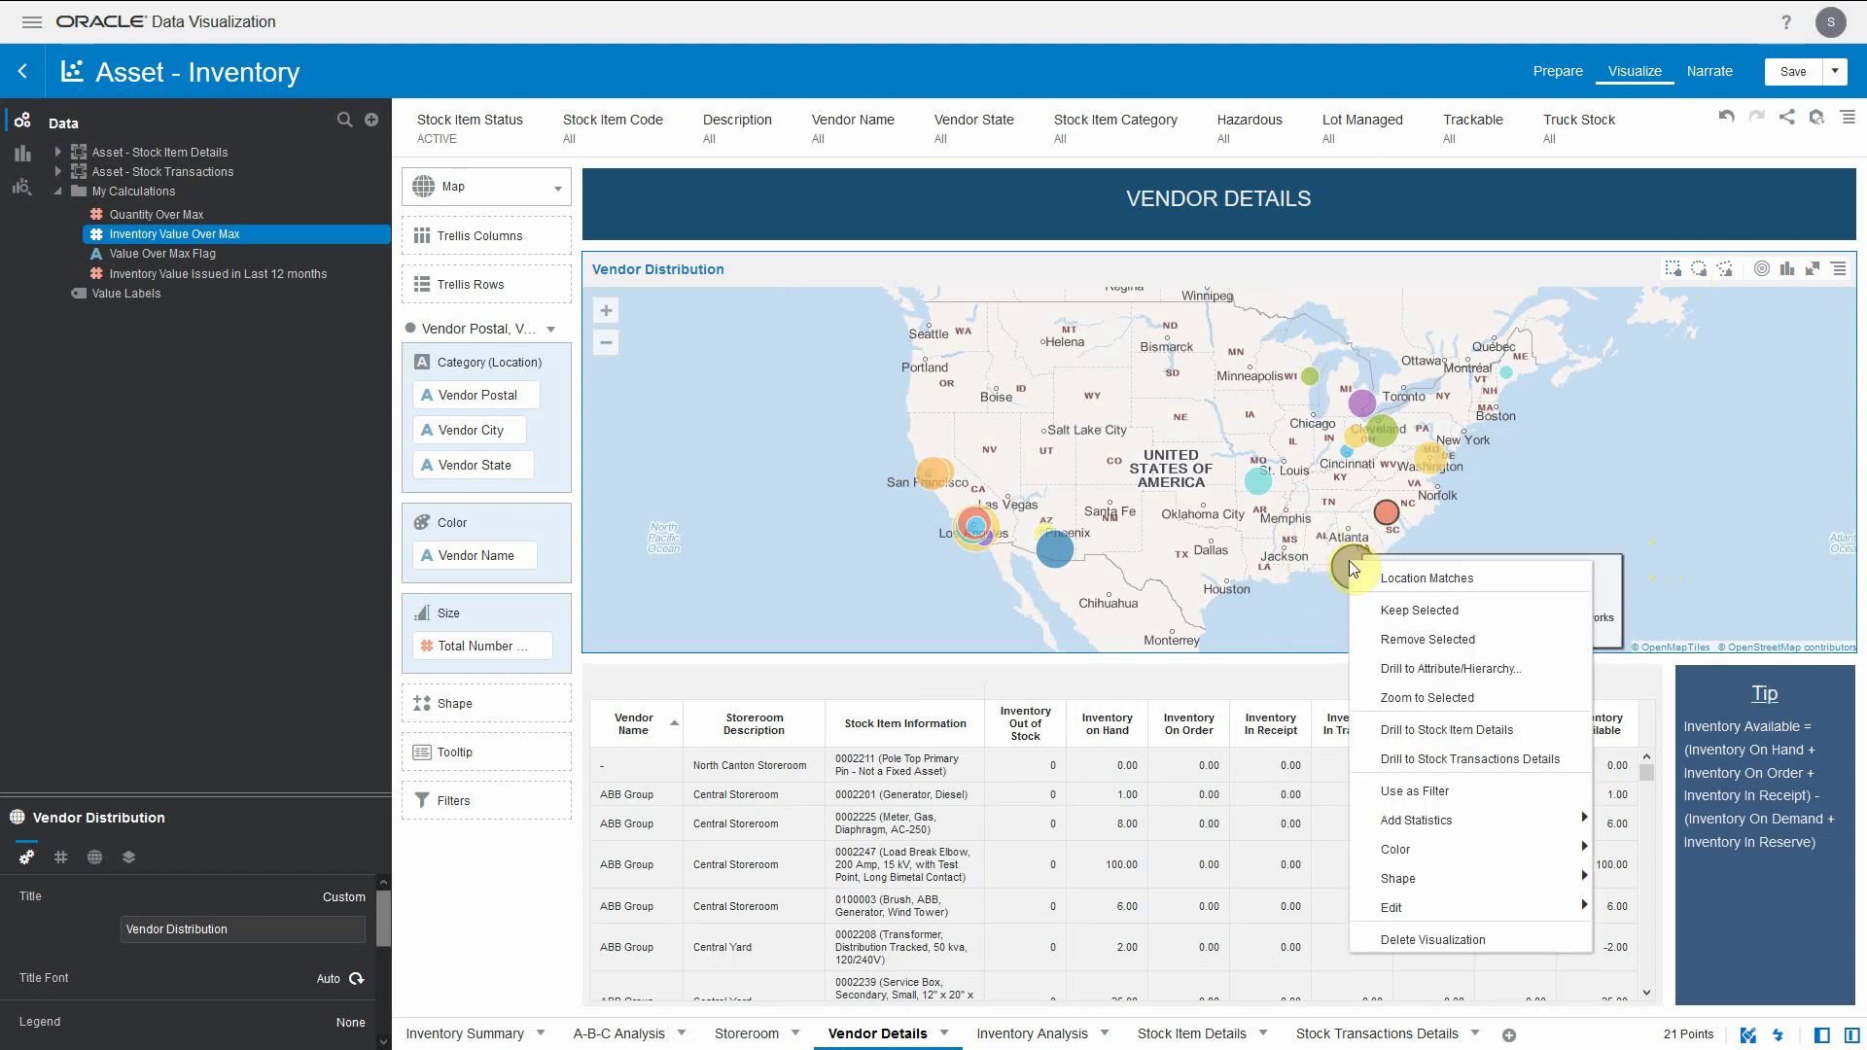
click(1413, 609)
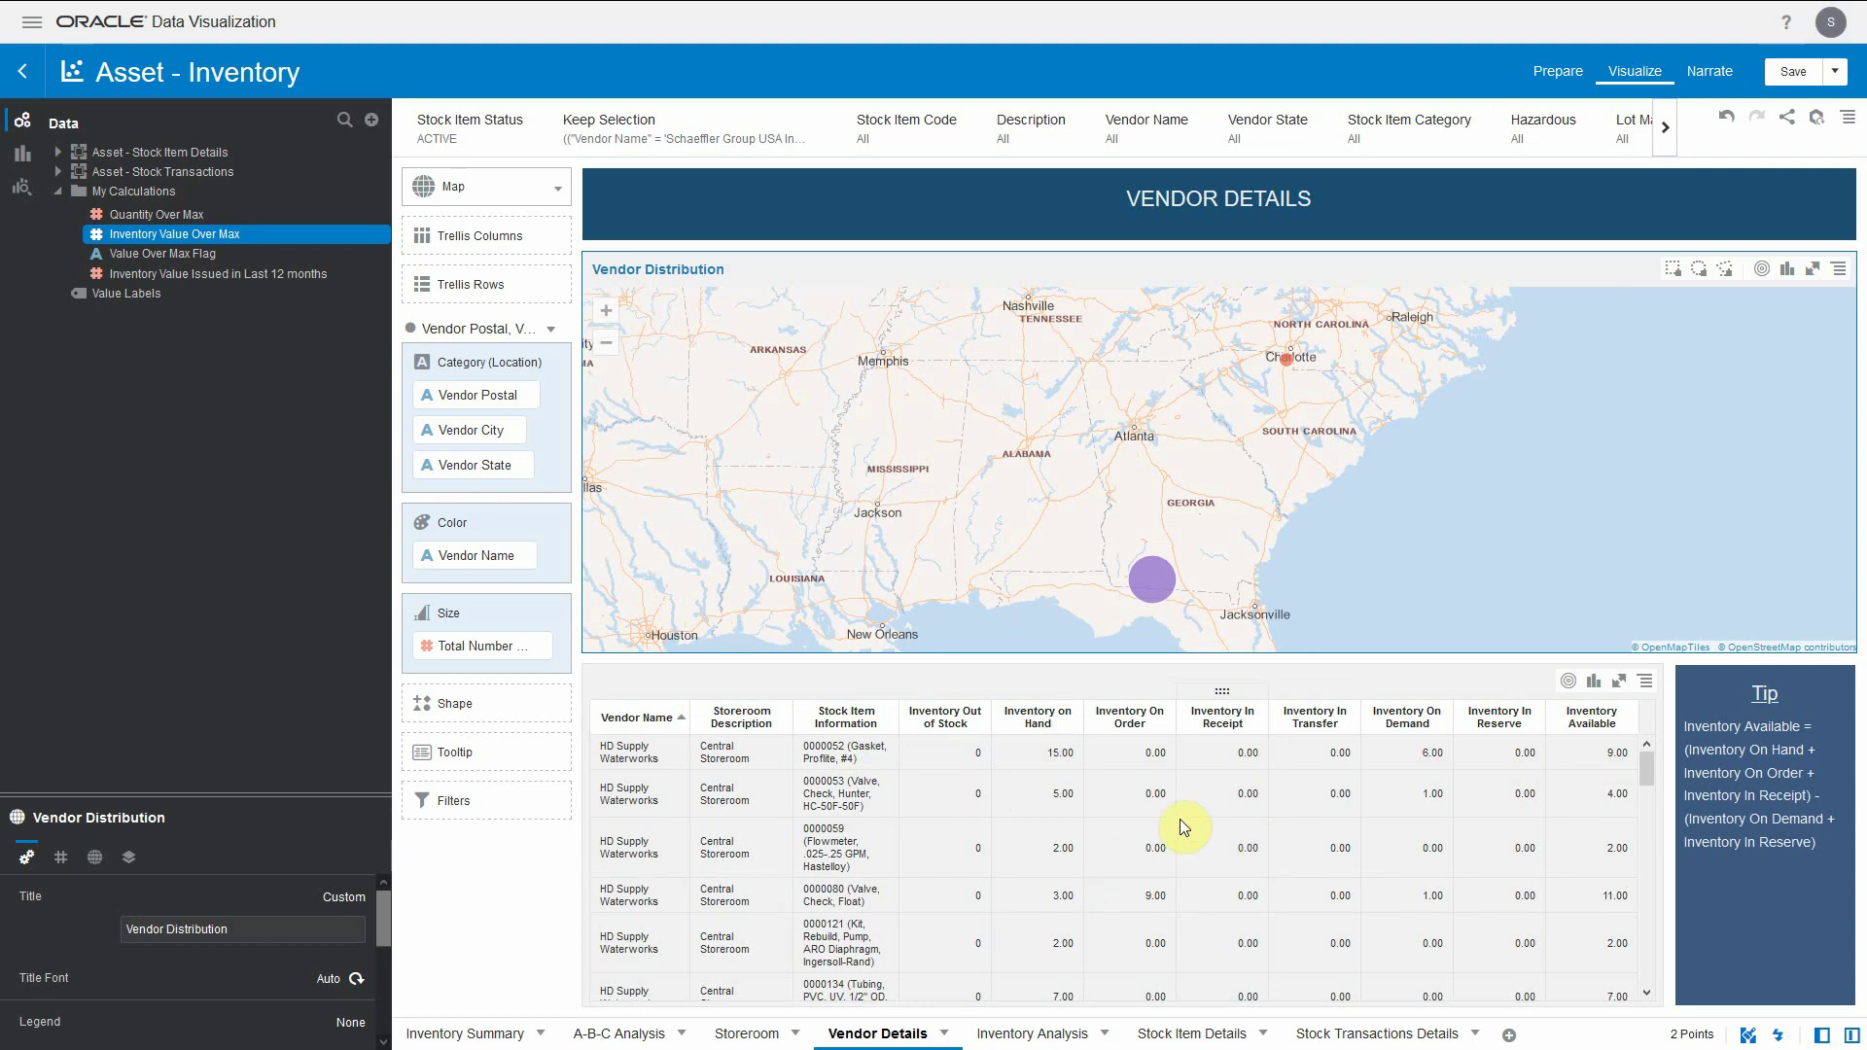
click(1735, 120)
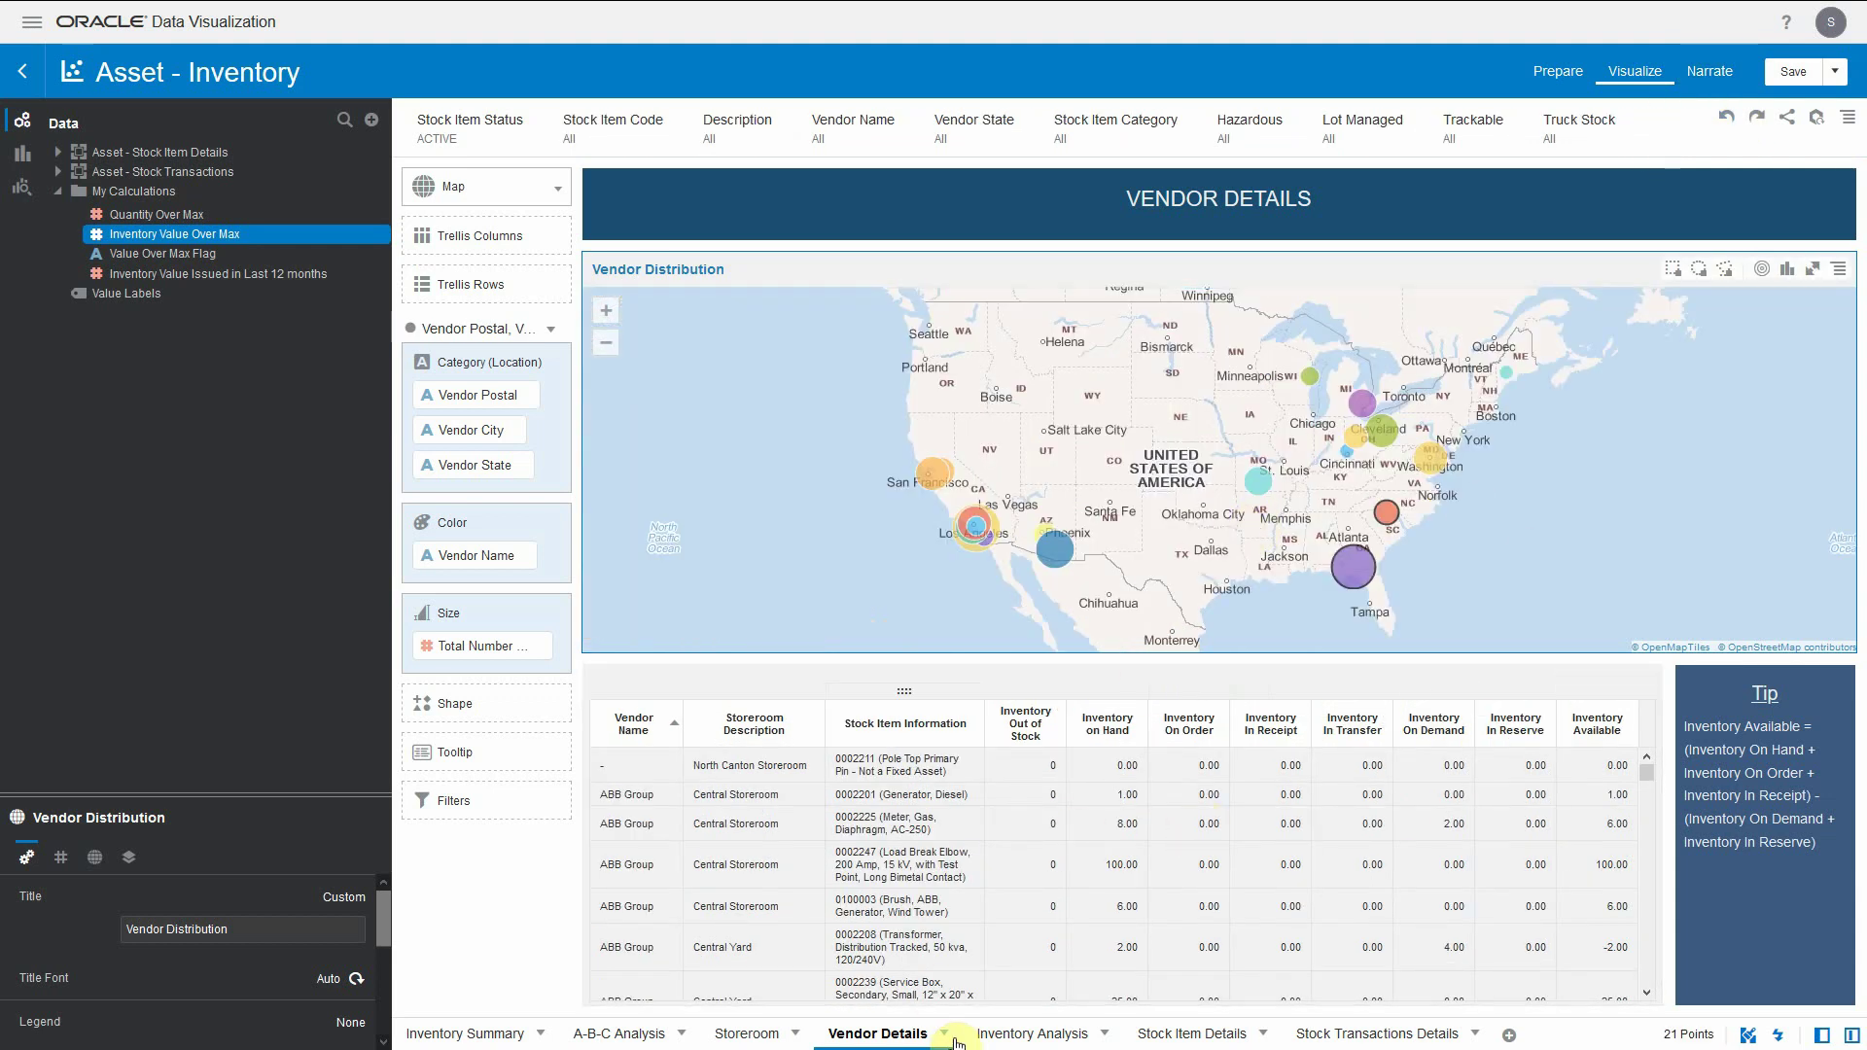
Switch to the Inventory Analysis canvas with top-10 understocked, on-demand and on-order charts.
click(1041, 1040)
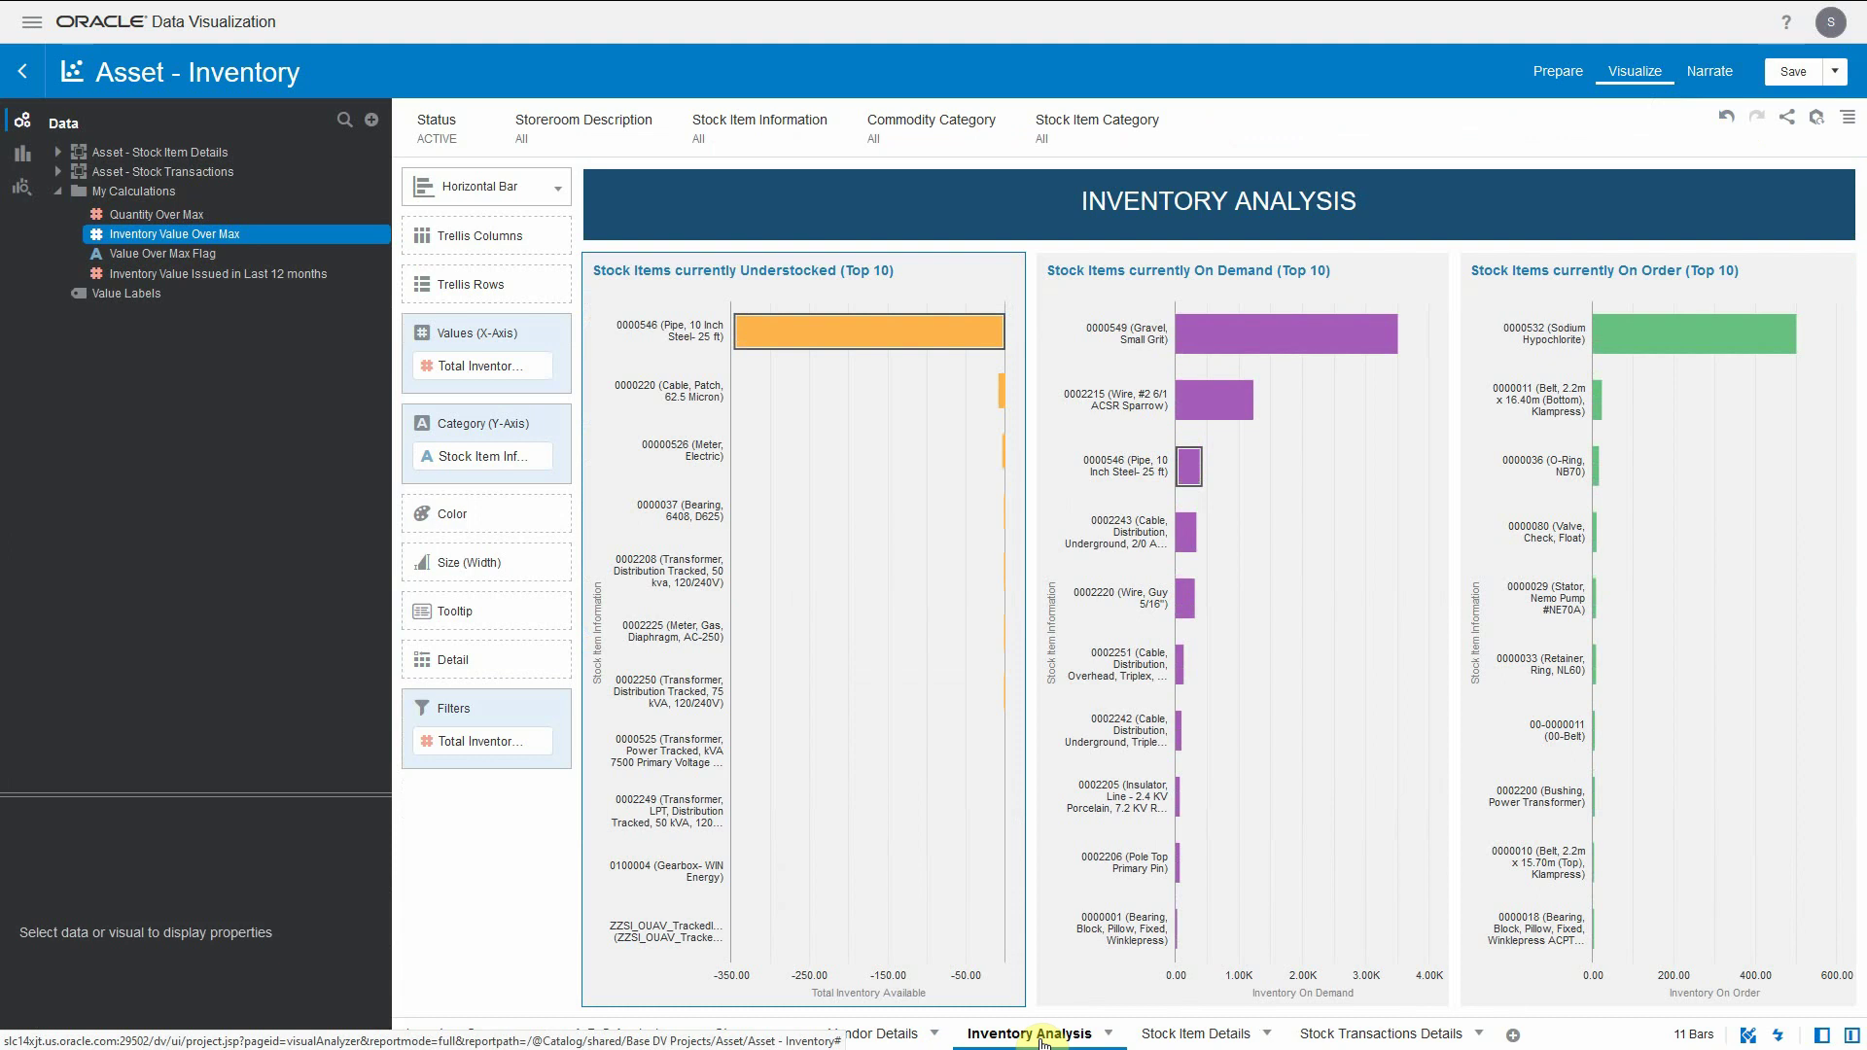
mouse_move(819, 348)
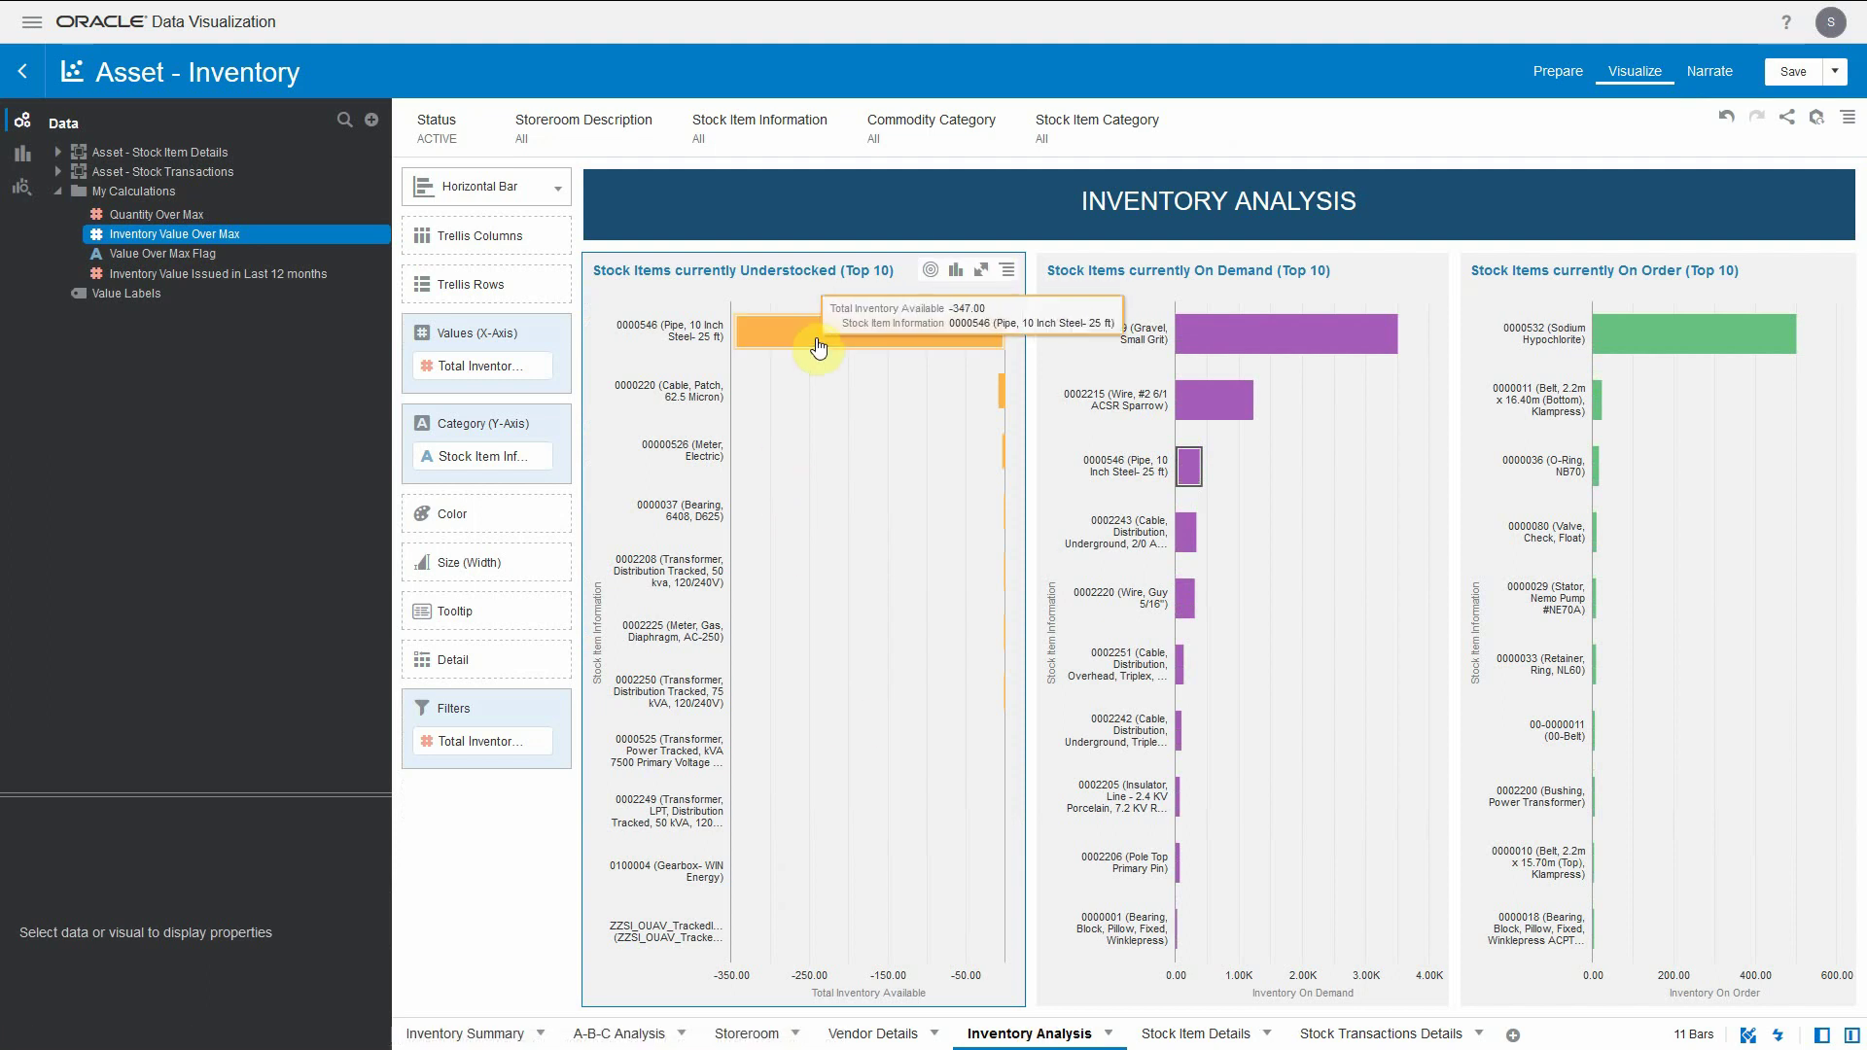
Keep only stock item 0000546 in the charts using its Understocked bar's Keep Selected.
right_click(762, 336)
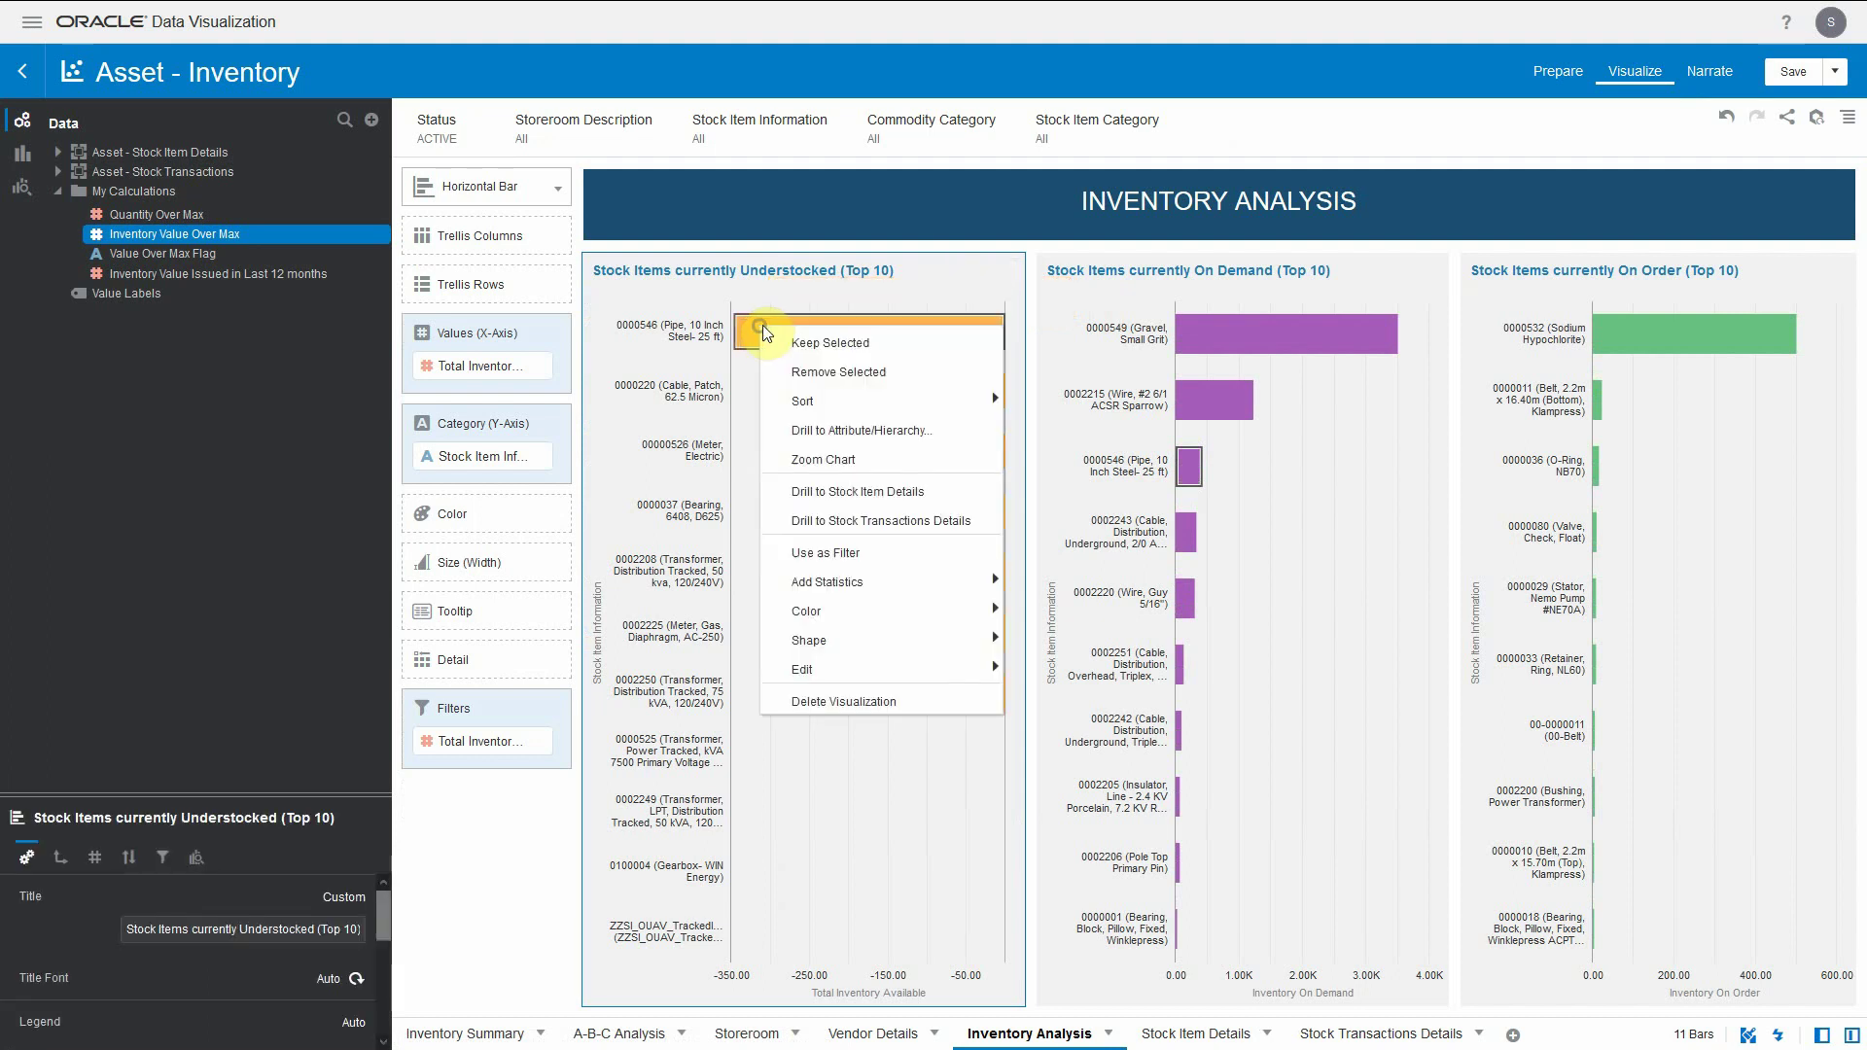
click(823, 352)
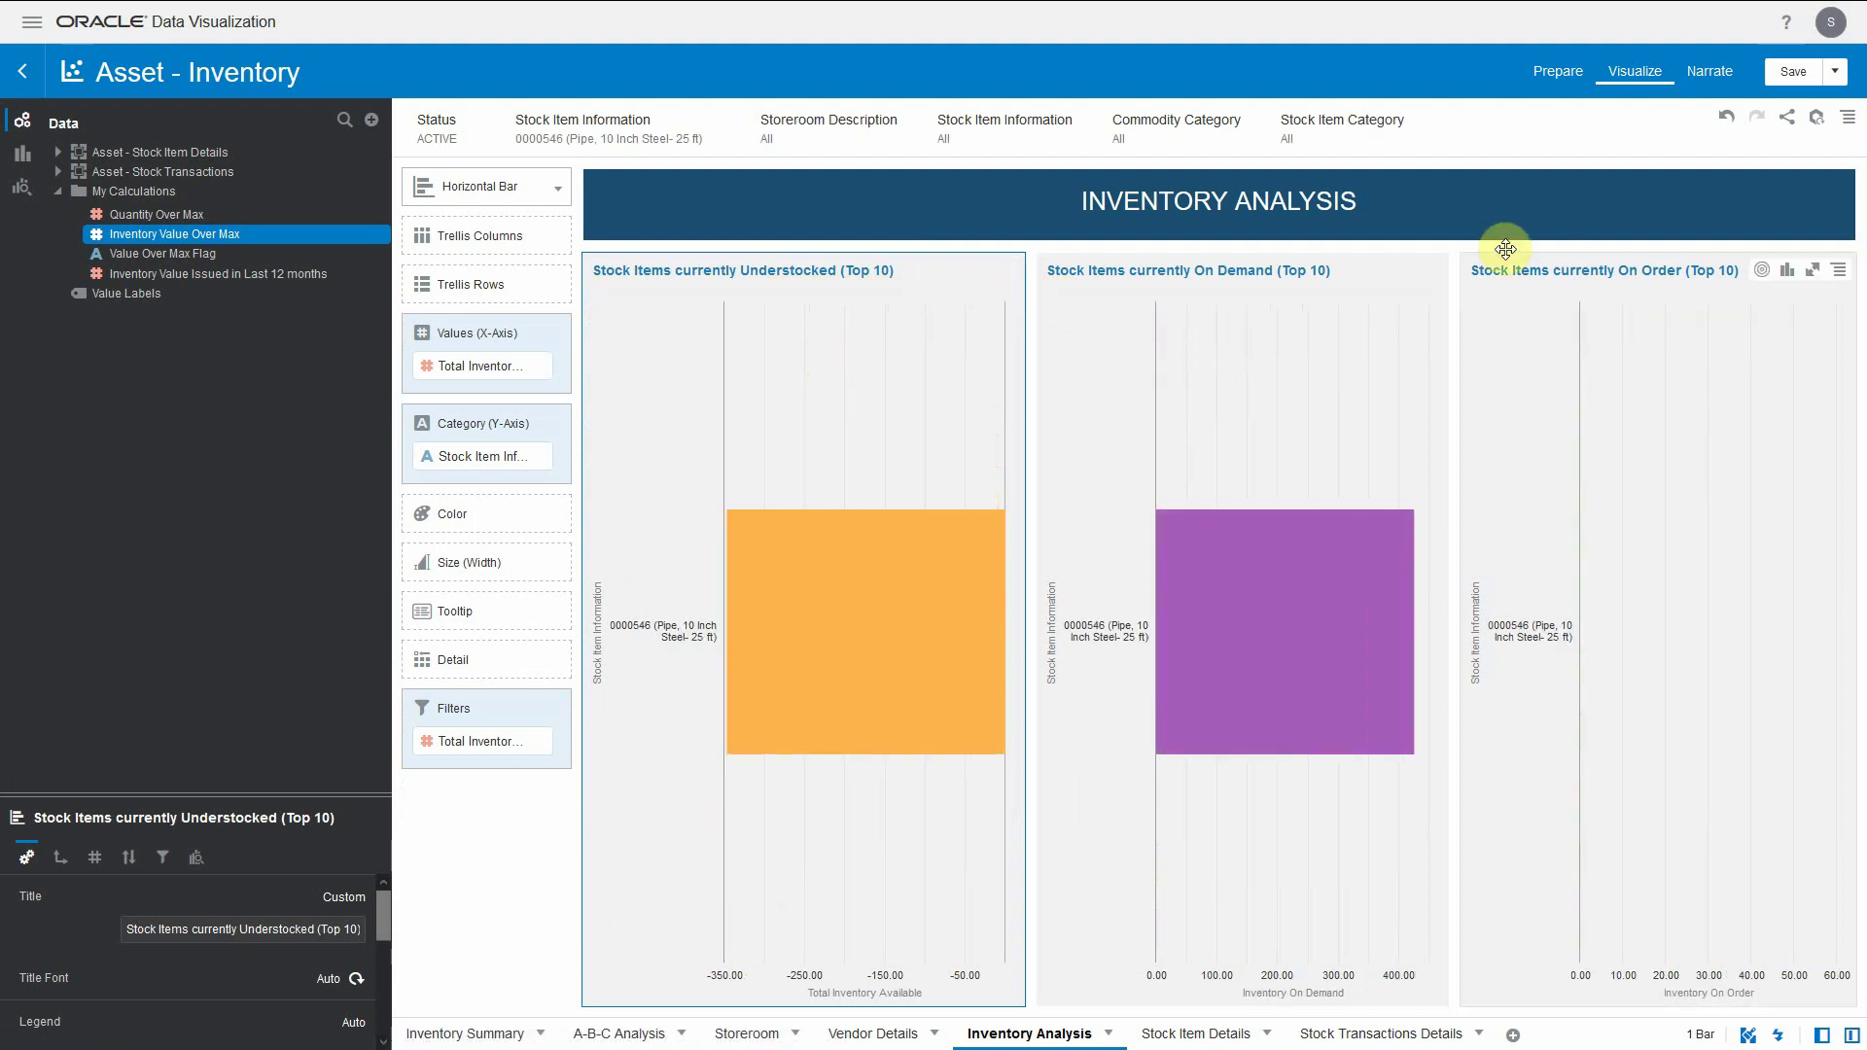
mouse_move(1259, 647)
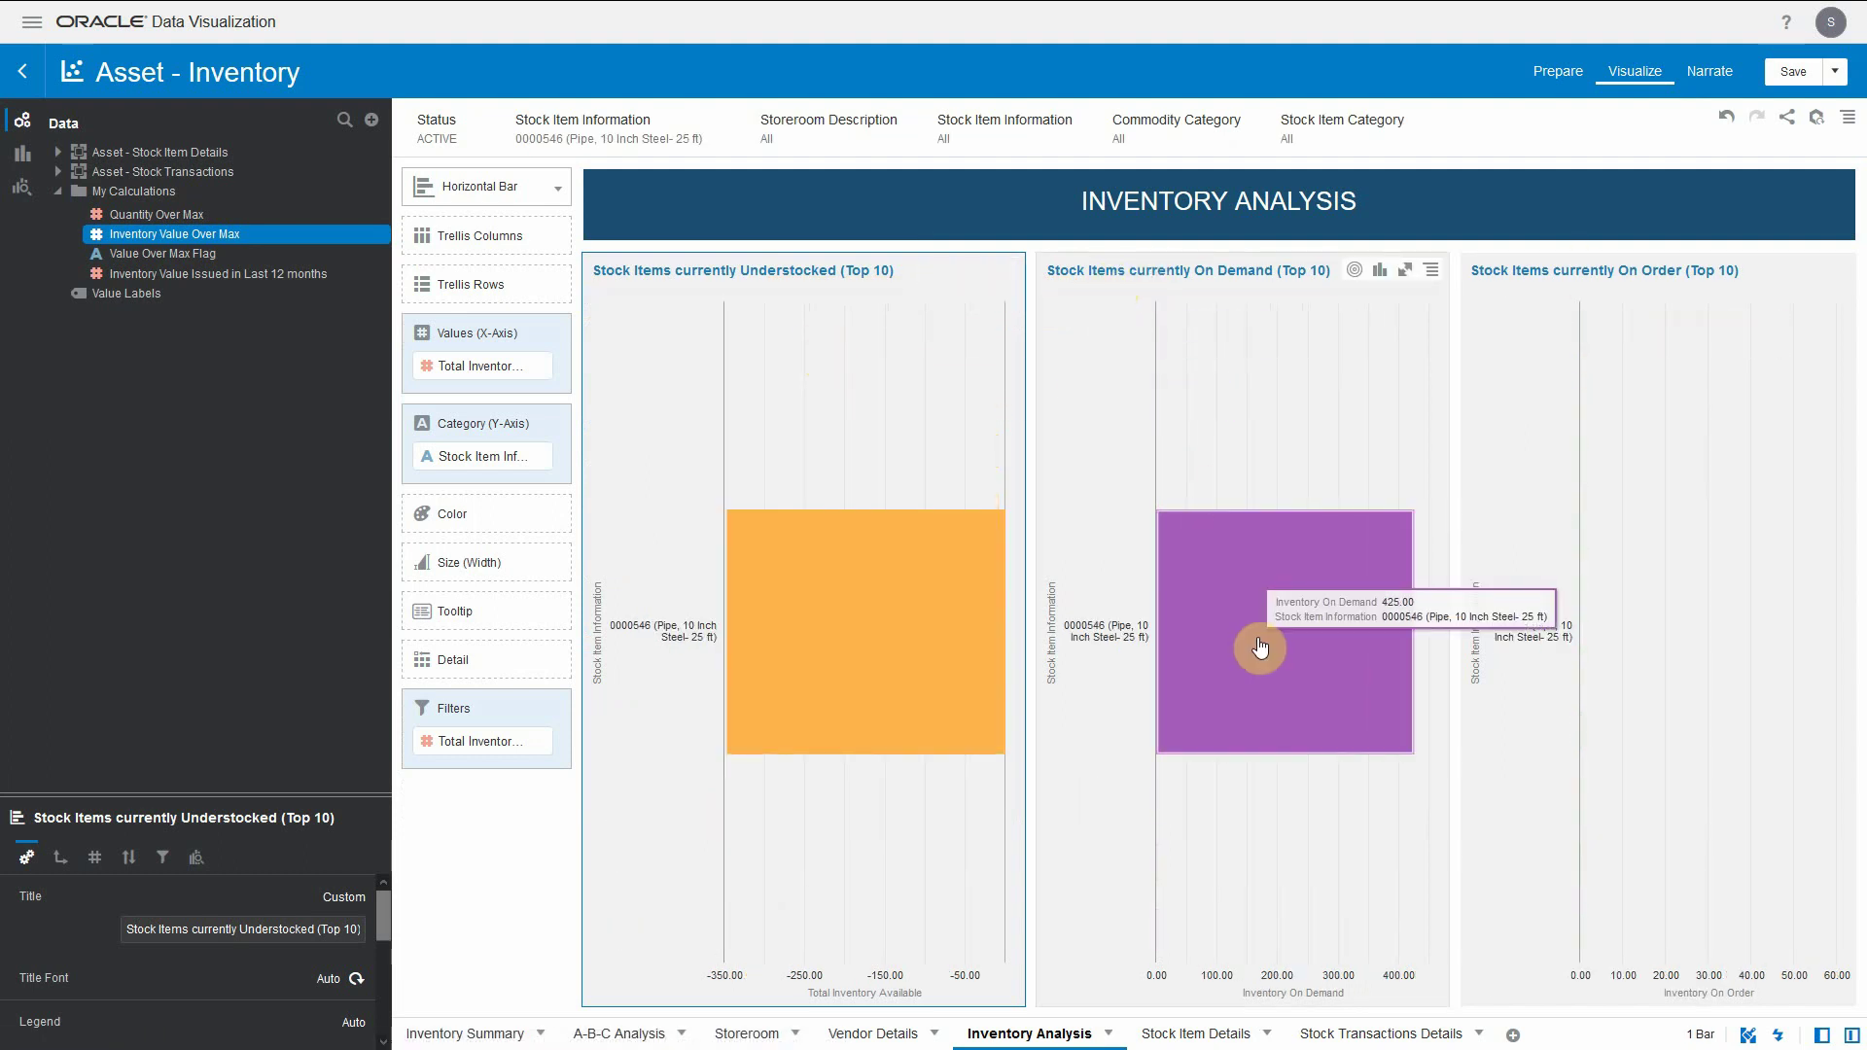
mouse_move(887, 645)
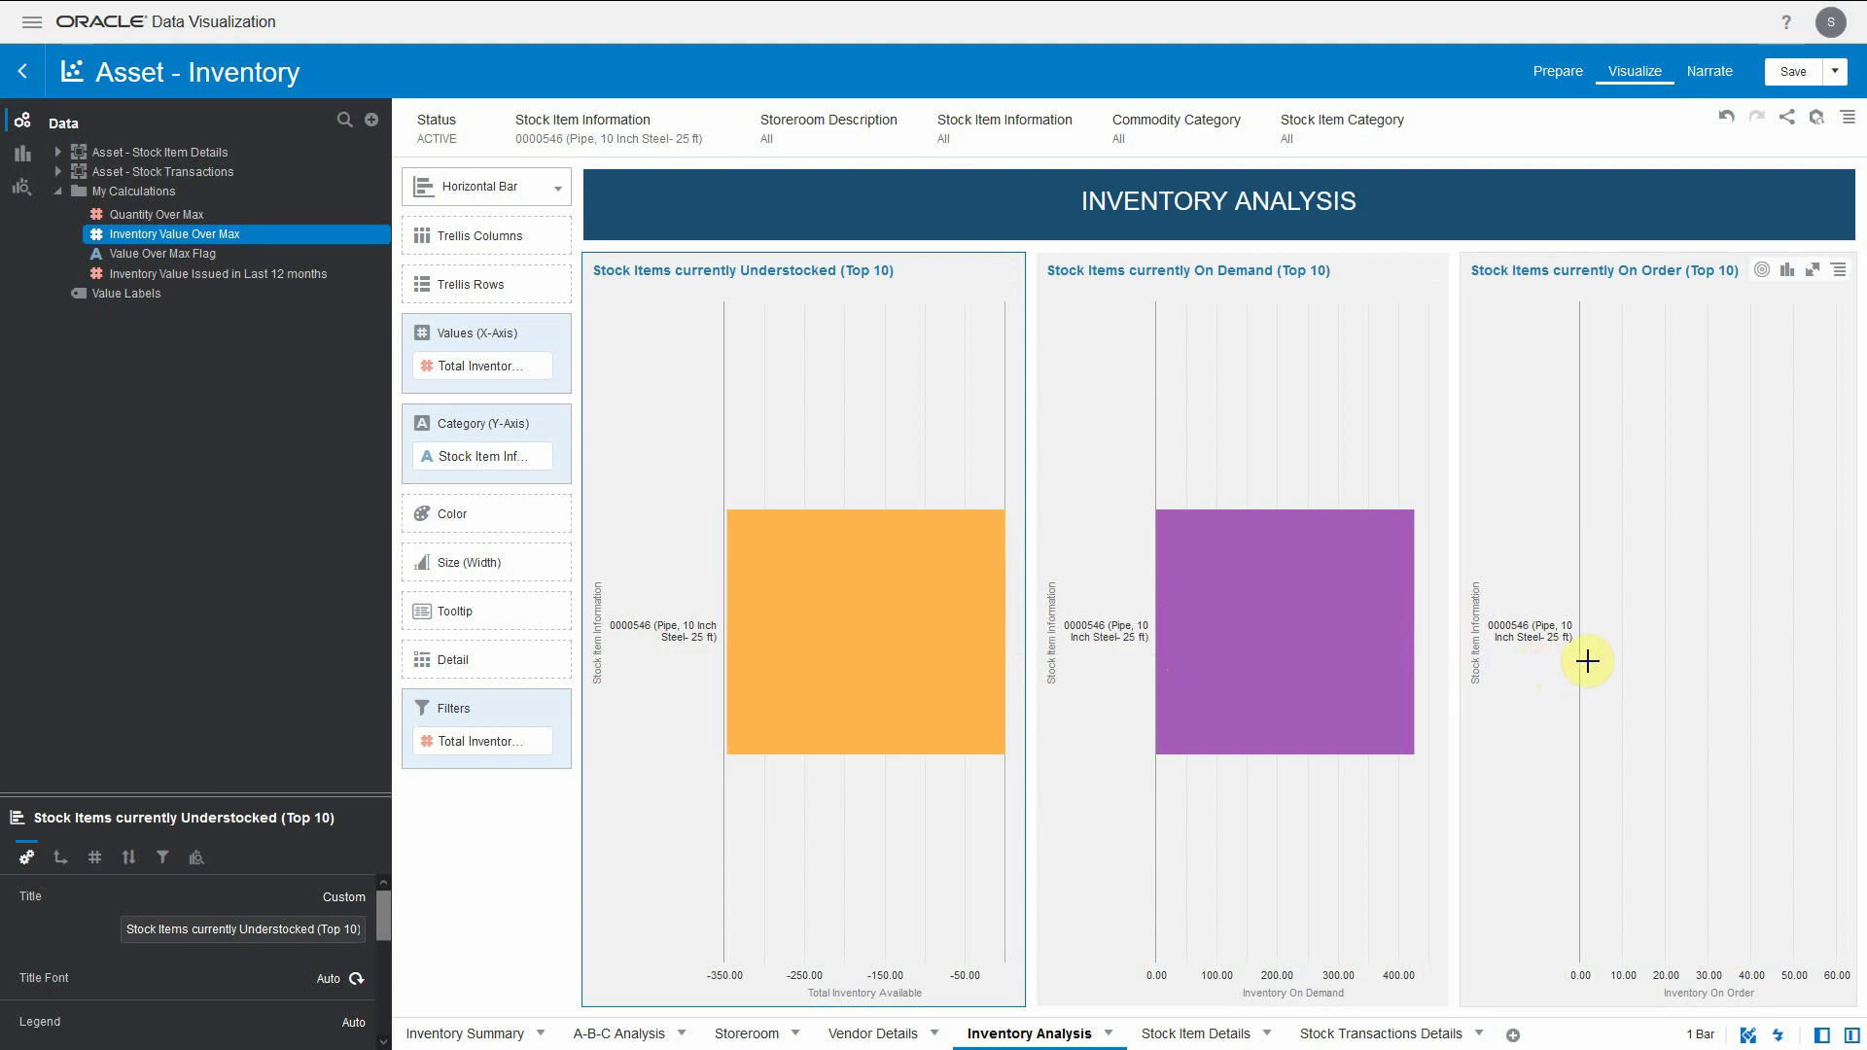
right_click(883, 637)
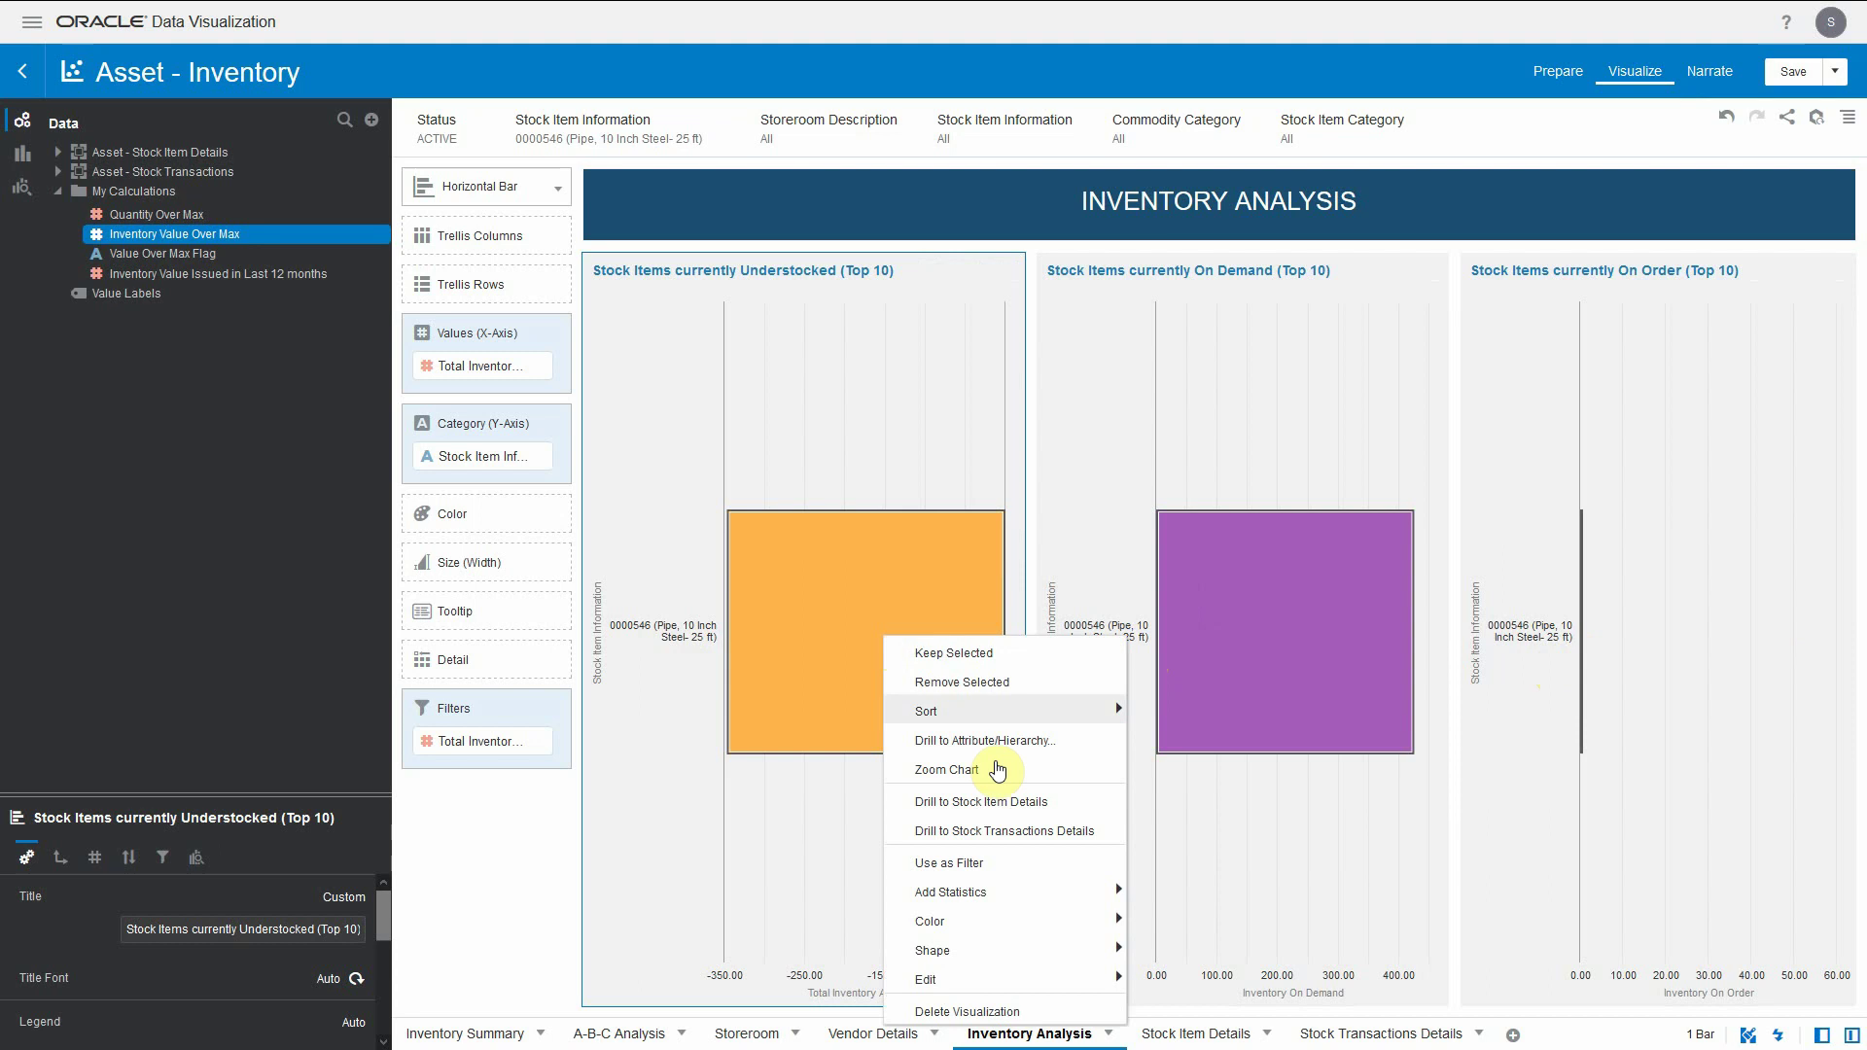
Drill to stock item 0000546's Stock Item Details row, then return to Inventory Analysis.
click(995, 803)
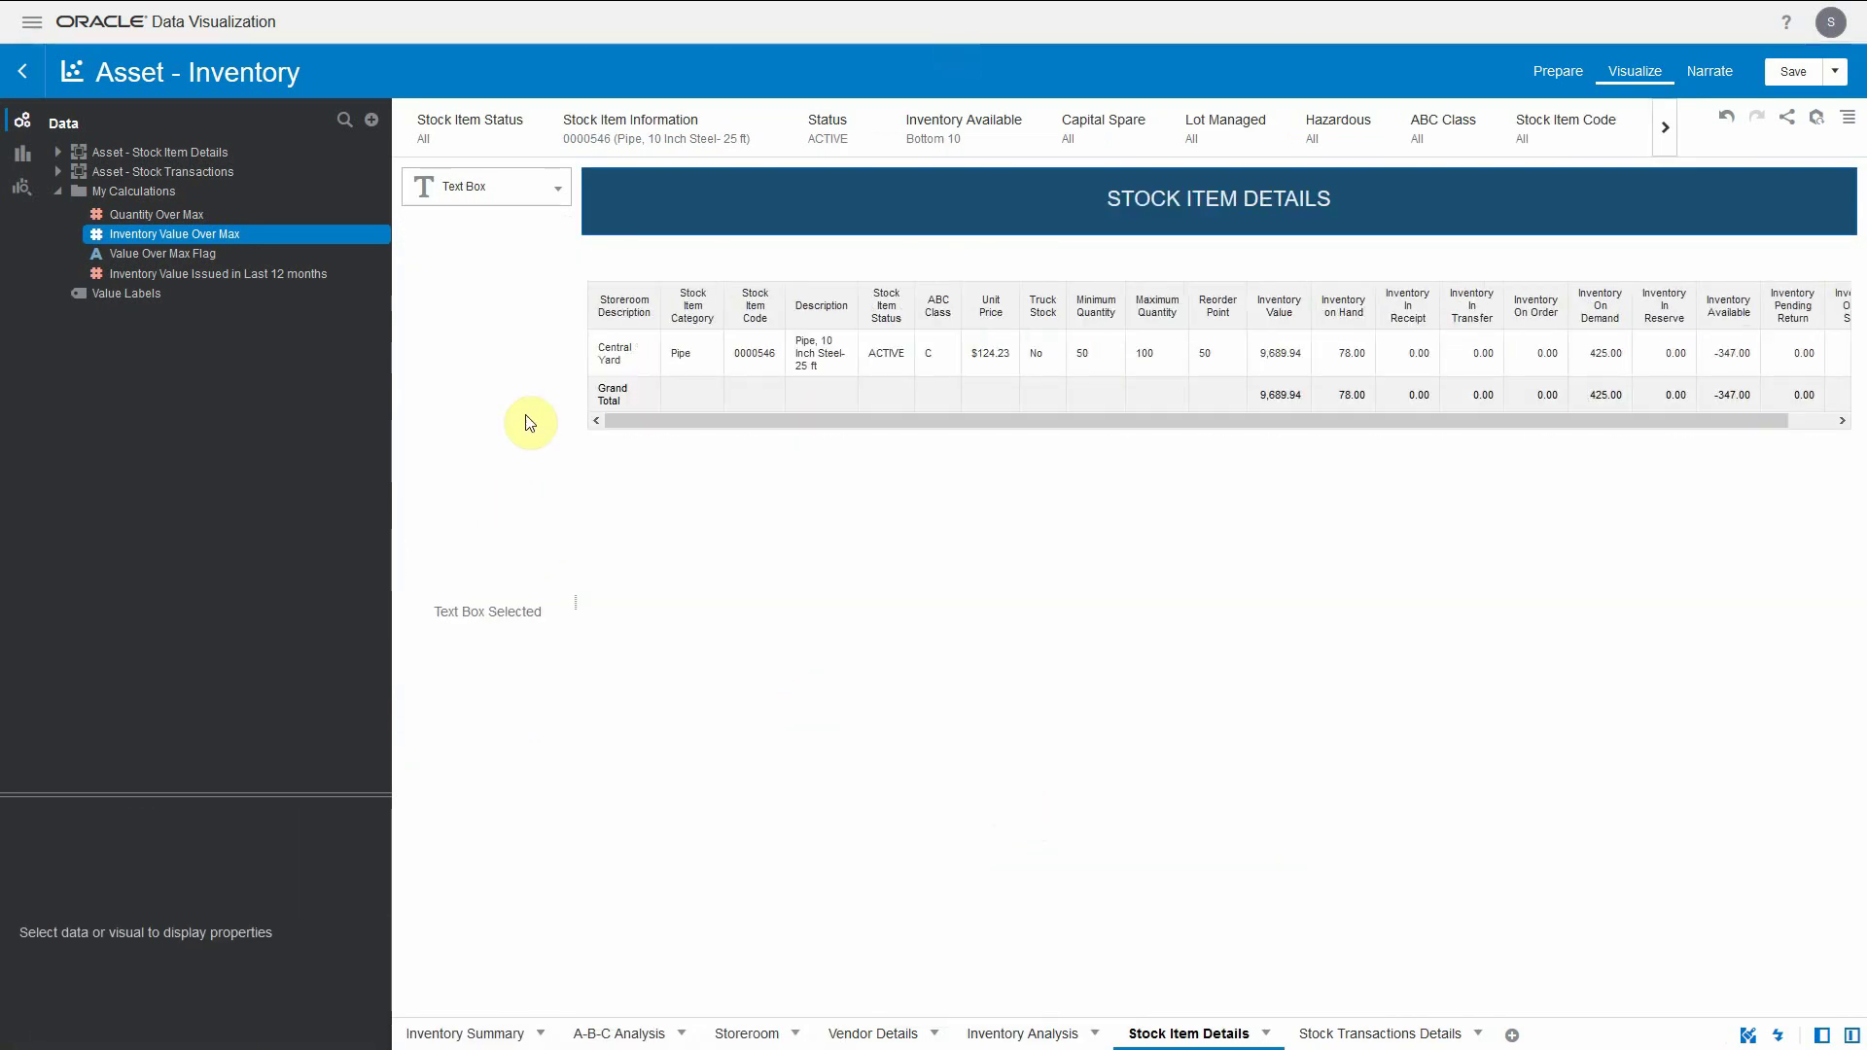
click(621, 363)
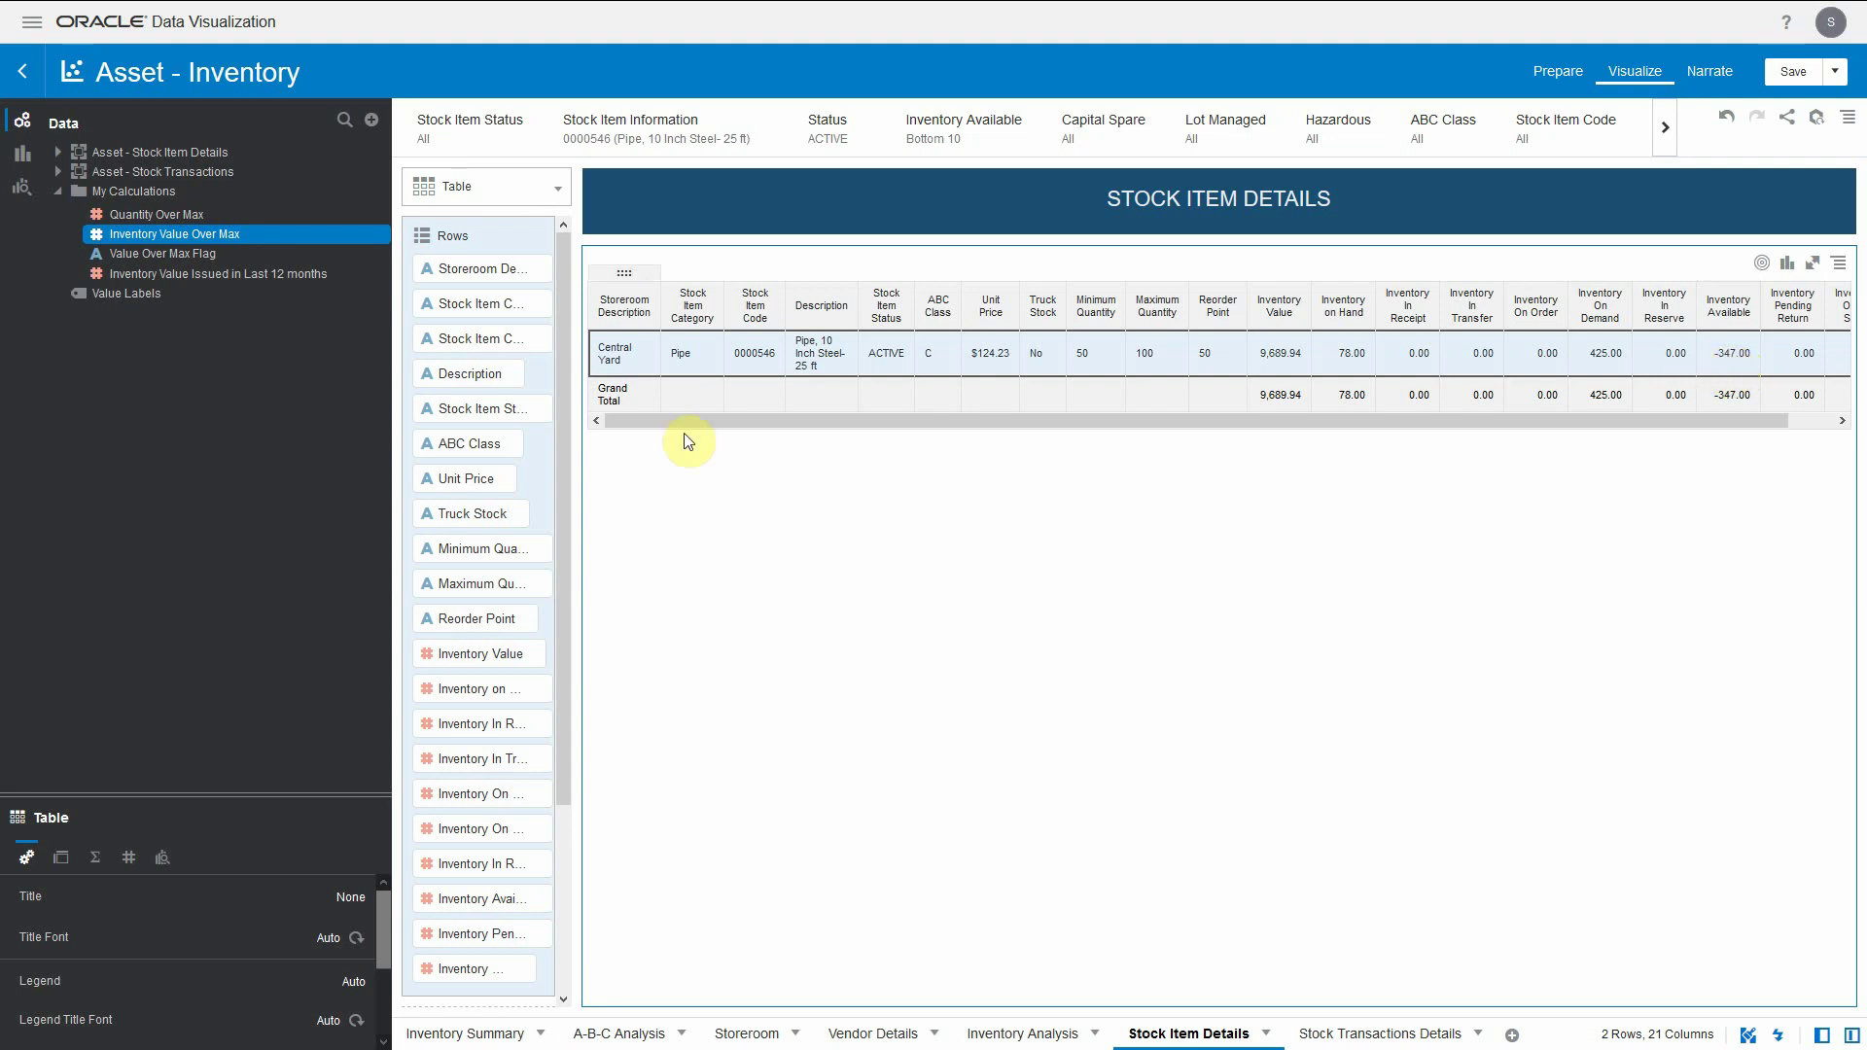
click(1046, 1036)
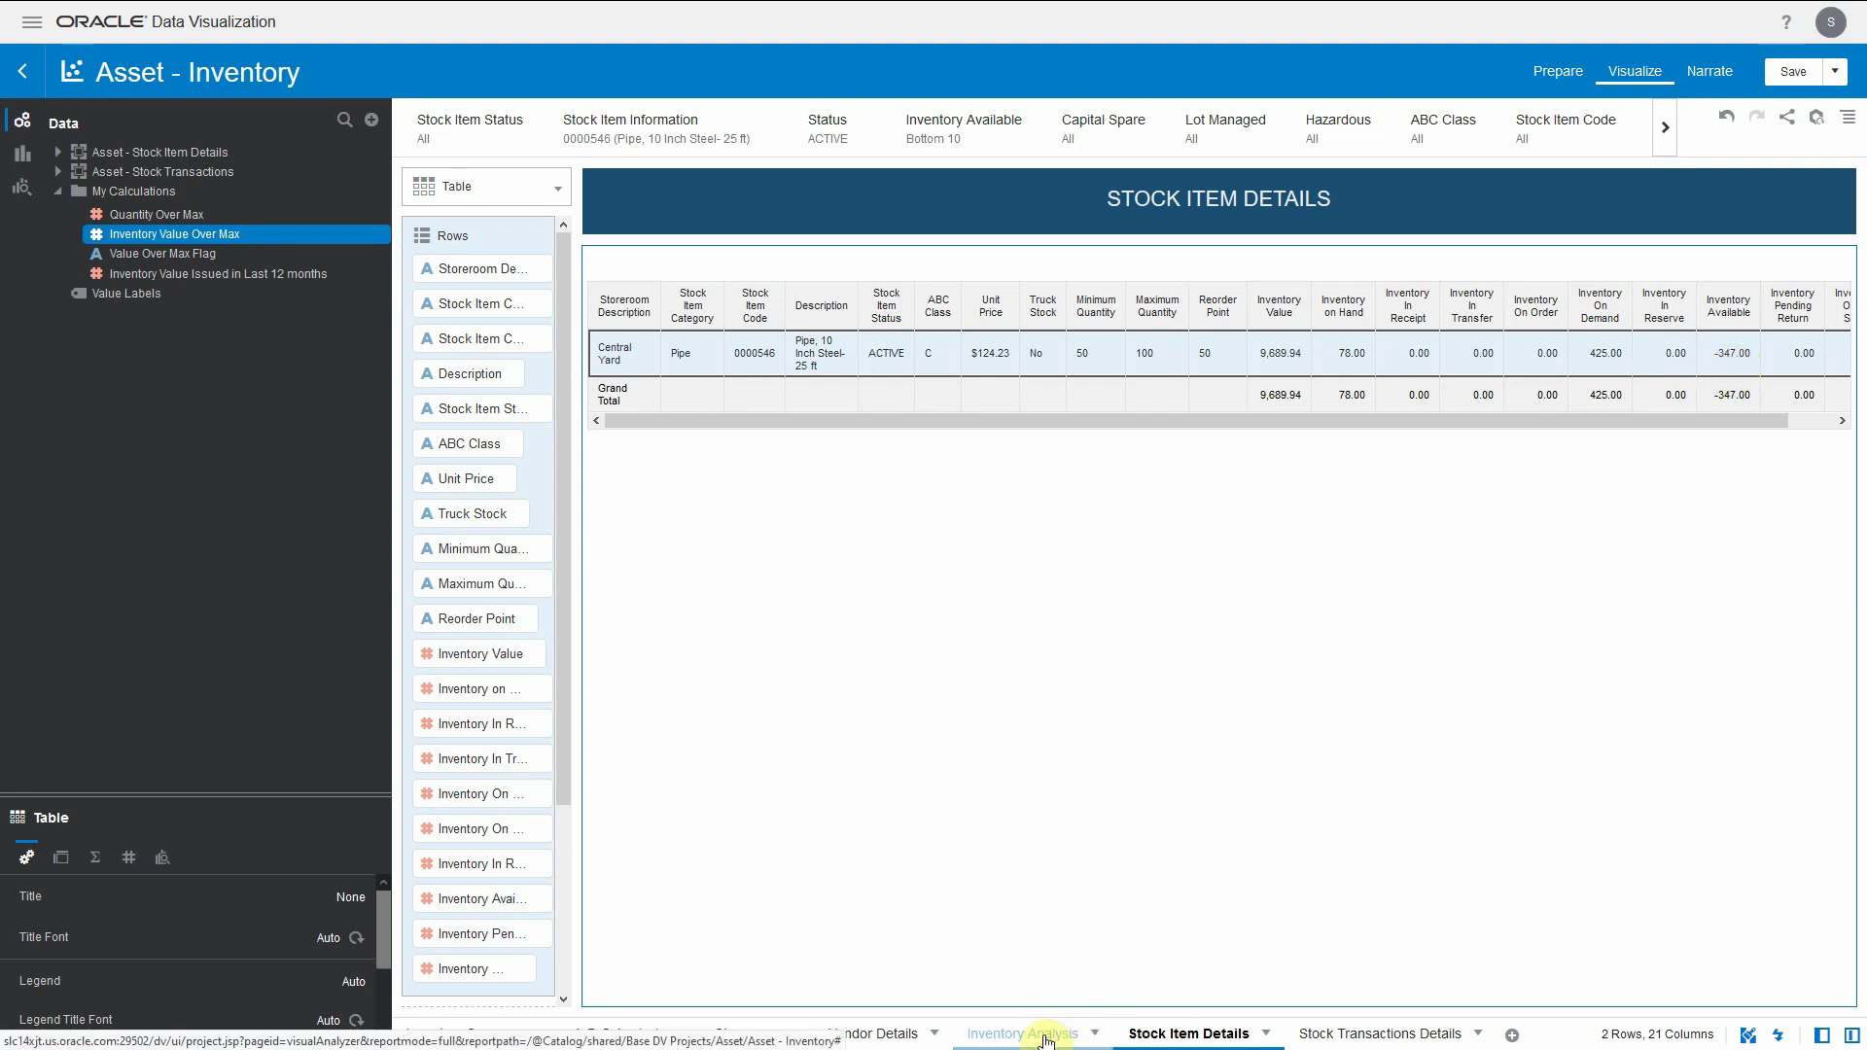
click(866, 666)
Drill from the 0000546 bar to its twelve Central Yard stock transactions.
right_click(866, 660)
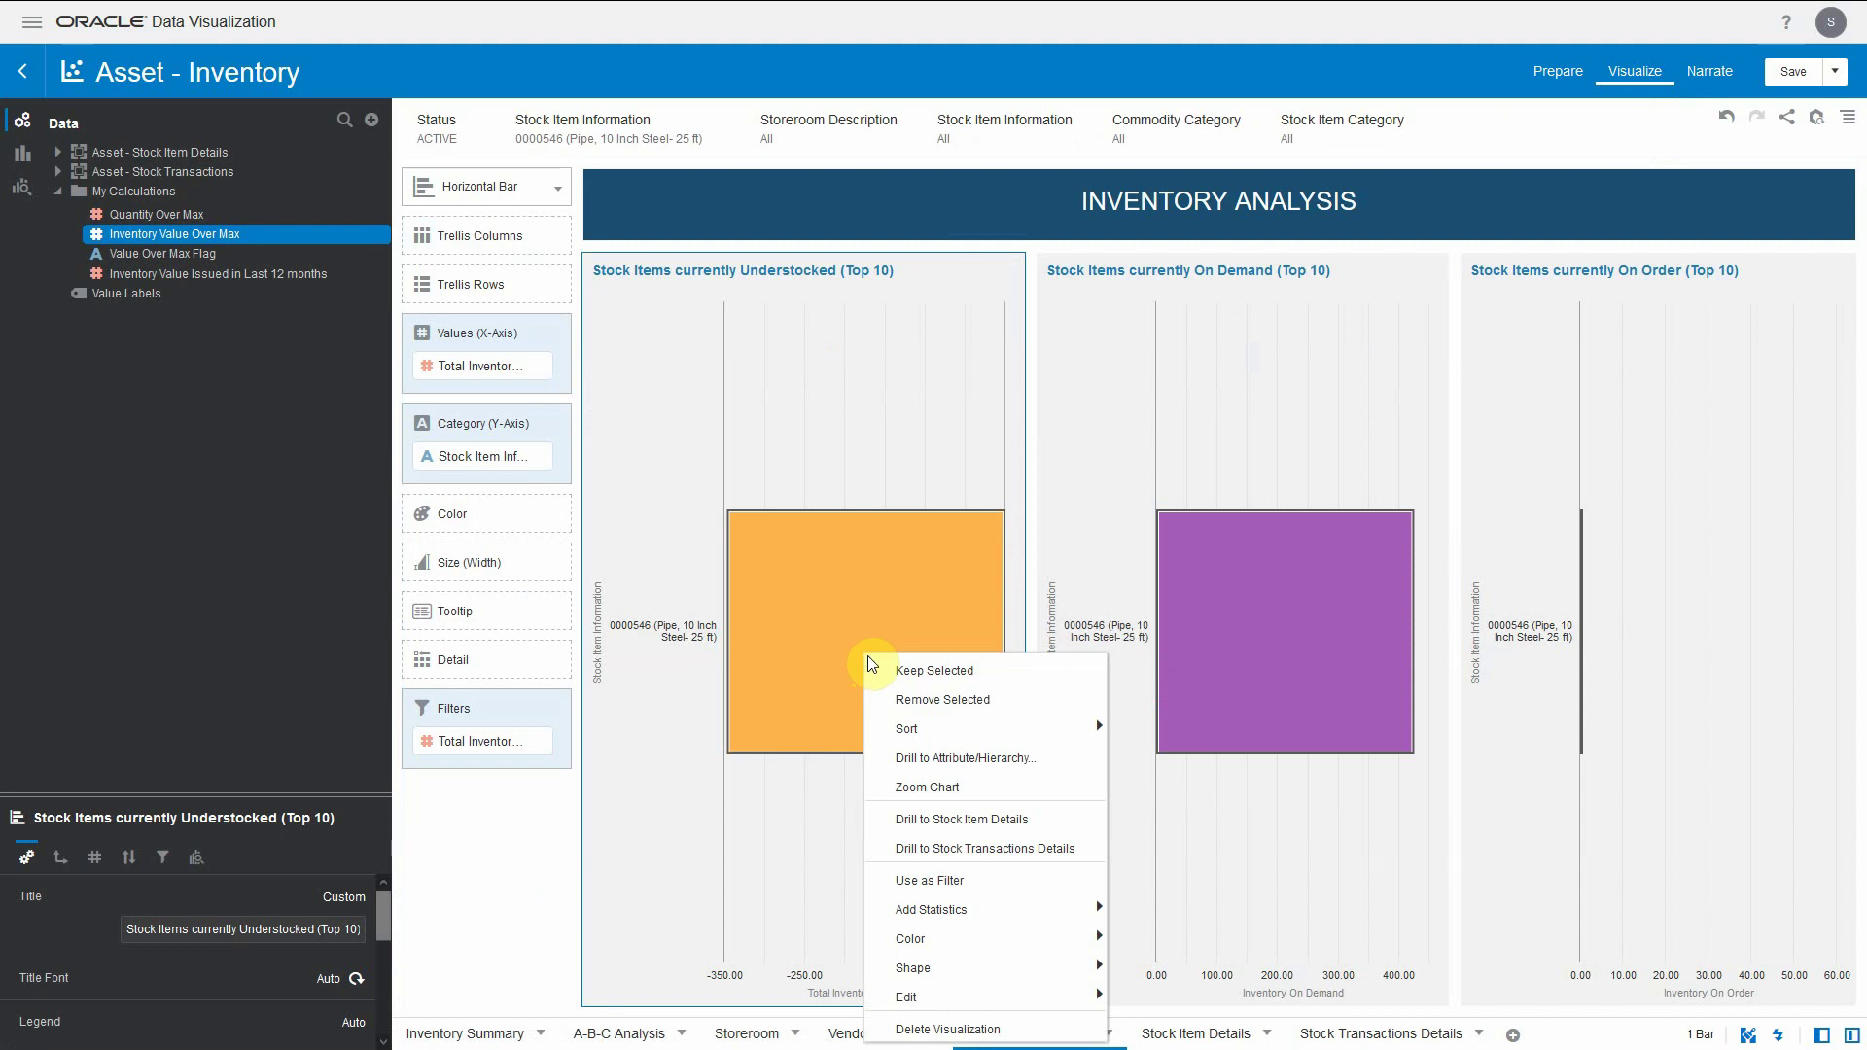
click(1001, 850)
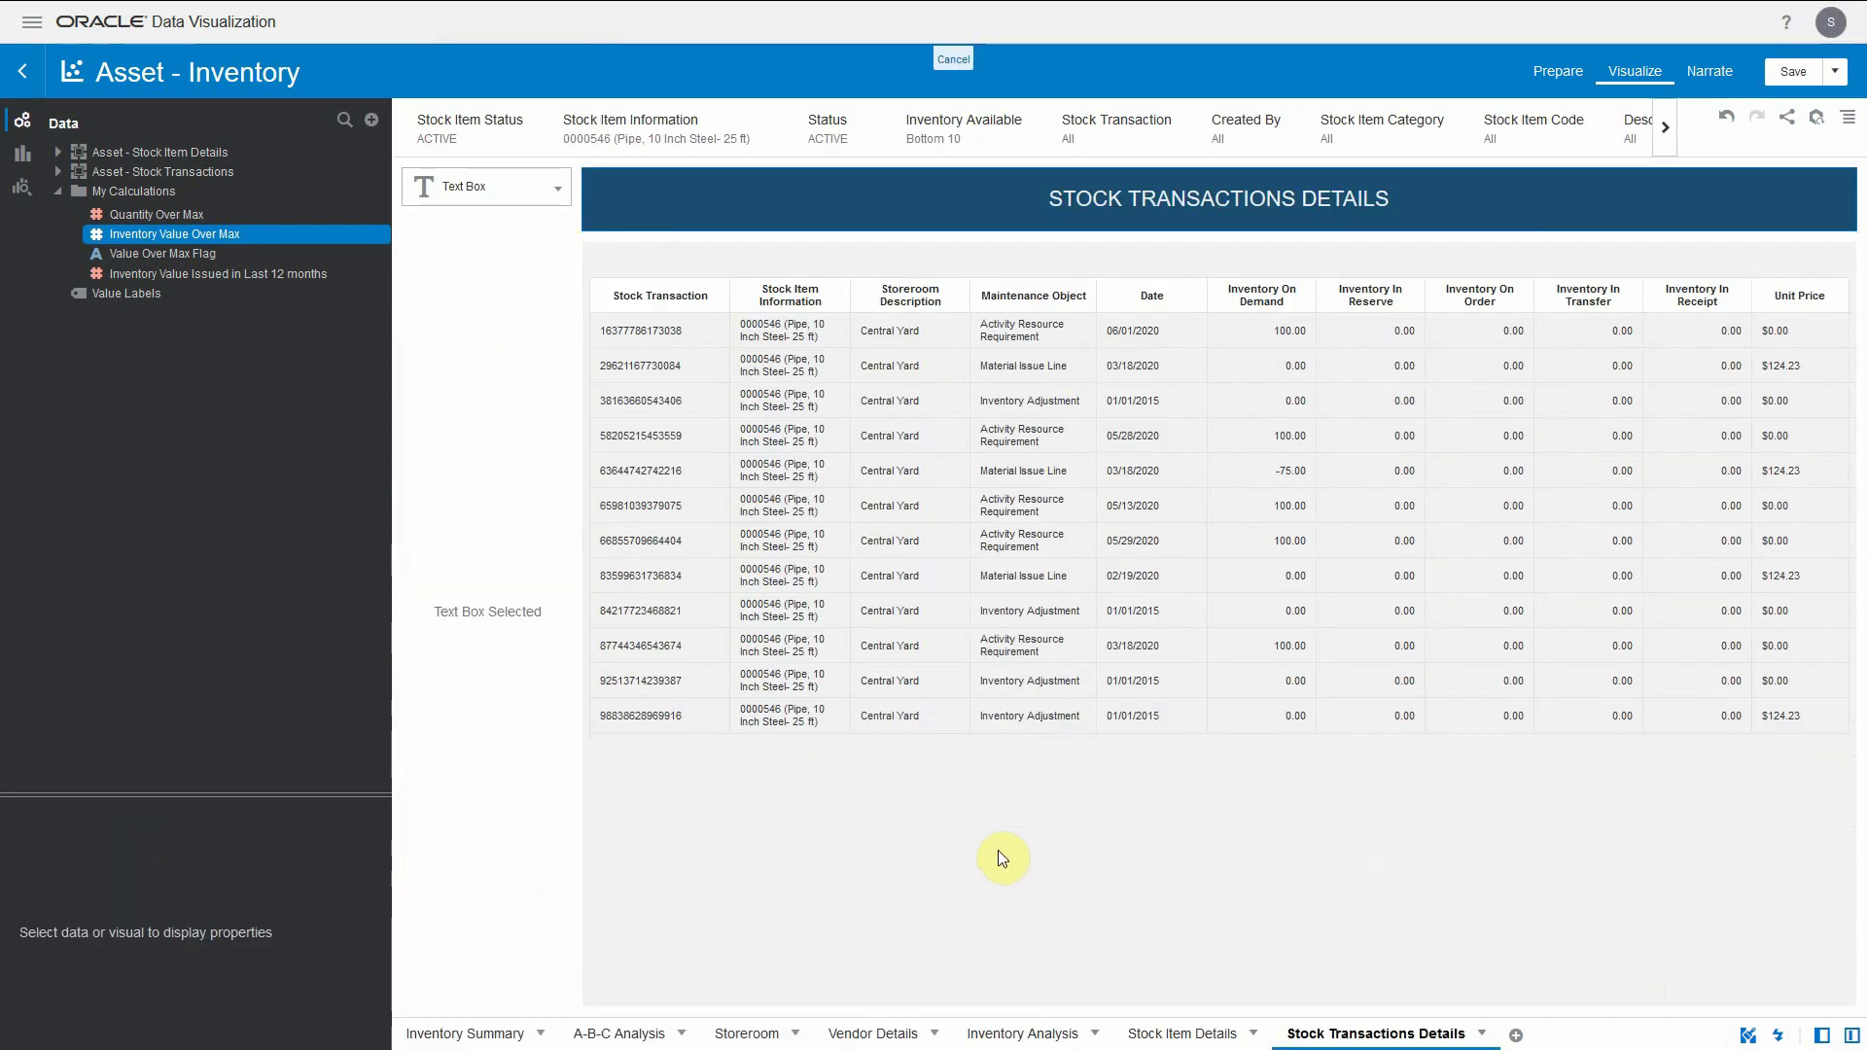